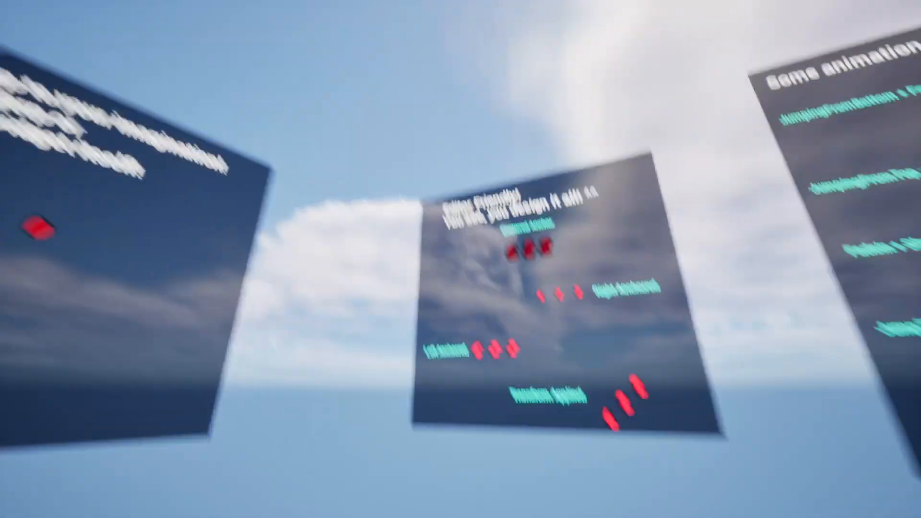
# Step: Look over the number-animation demo screens in the running level, and end the full-screen play session
pyautogui.press('e')
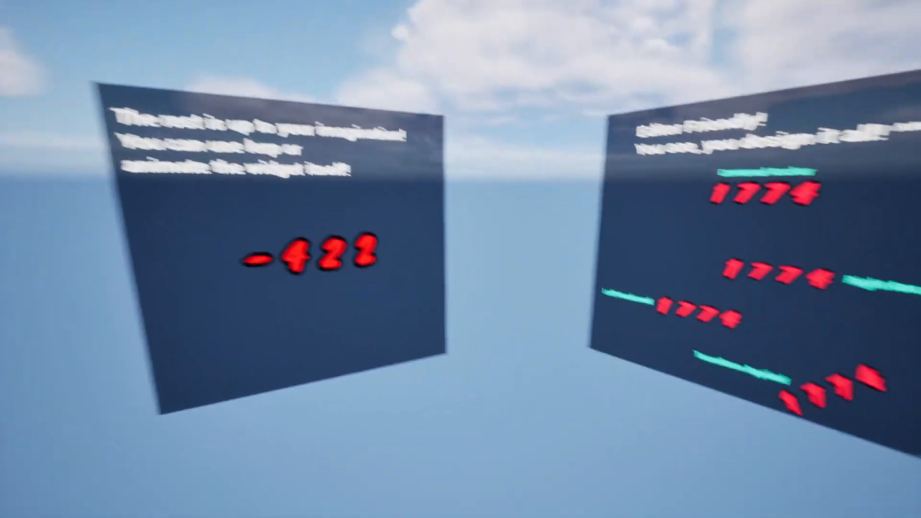
pyautogui.press('a')
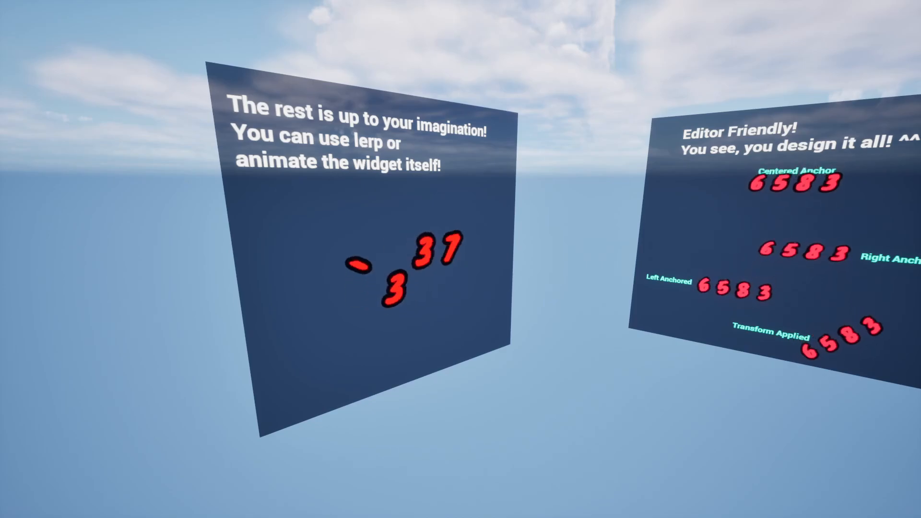
pyautogui.press('a')
pyautogui.press('s')
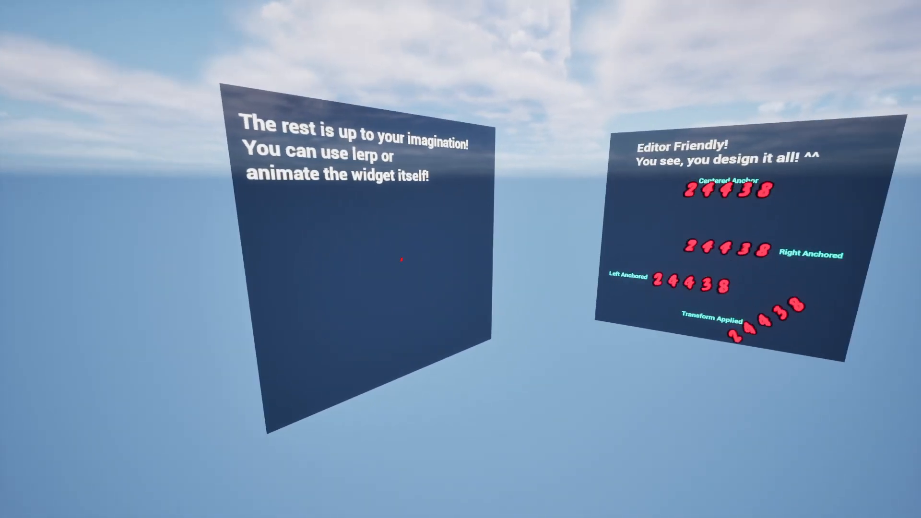
pyautogui.press('a')
pyautogui.press('s')
pyautogui.press('d')
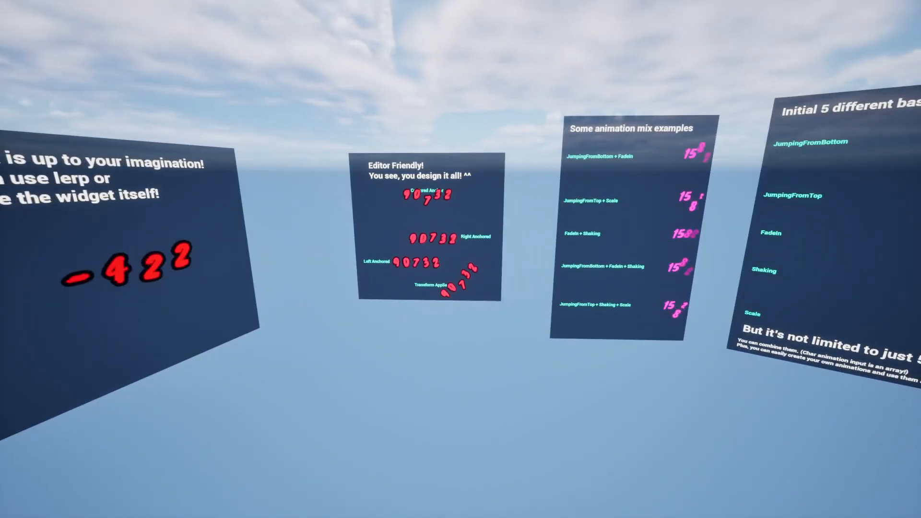
pyautogui.press('Escape')
pyautogui.press('F11')
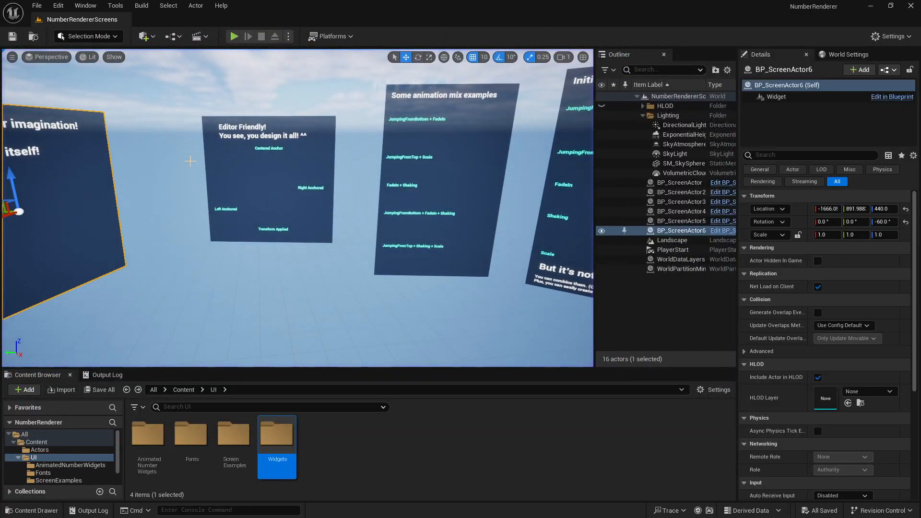
# Step: Open the Actors folder of the project content to view the screen actor blueprints
pyautogui.click(416, 430)
pyautogui.moveTo(369, 368); pyautogui.dragTo(370, 365)
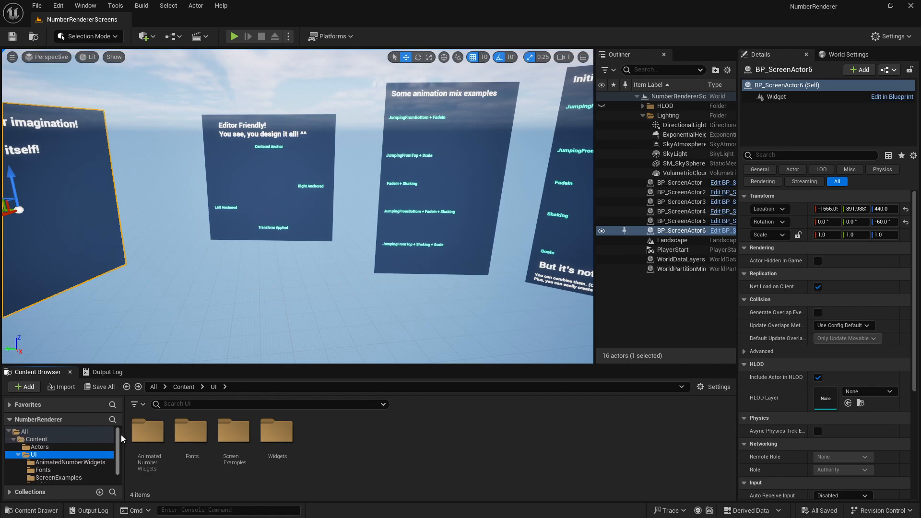
pyautogui.click(54, 440)
pyautogui.doubleClick(140, 443)
# Step: Examine the demo screen actors placed around the level
pyautogui.press('s')
pyautogui.moveTo(230, 208); pyautogui.dragTo(210, 207, button='right')
pyautogui.click(310, 211)
pyautogui.moveTo(310, 211); pyautogui.dragTo(372, 201, button='right')
pyautogui.click(350, 201)
pyautogui.click(427, 203)
pyautogui.moveTo(427, 204); pyautogui.dragTo(485, 203, button='right')
pyautogui.click(377, 215)
pyautogui.click(464, 219)
pyautogui.moveTo(403, 254); pyautogui.dragTo(315, 254, button='right')
pyautogui.press('w')
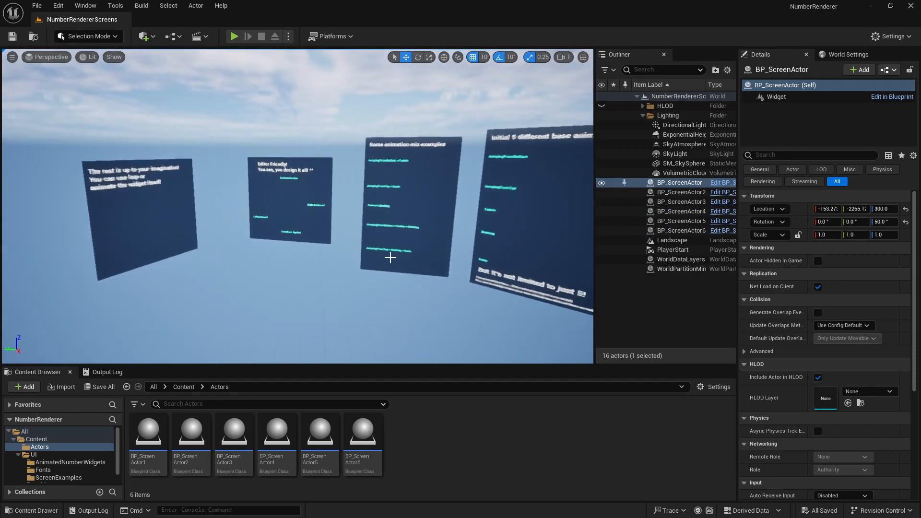
# Step: Open the ScreenExamples folder inside UI and compare its screen widgets with the screens in the level
pyautogui.hotkey('alt', 'Left')
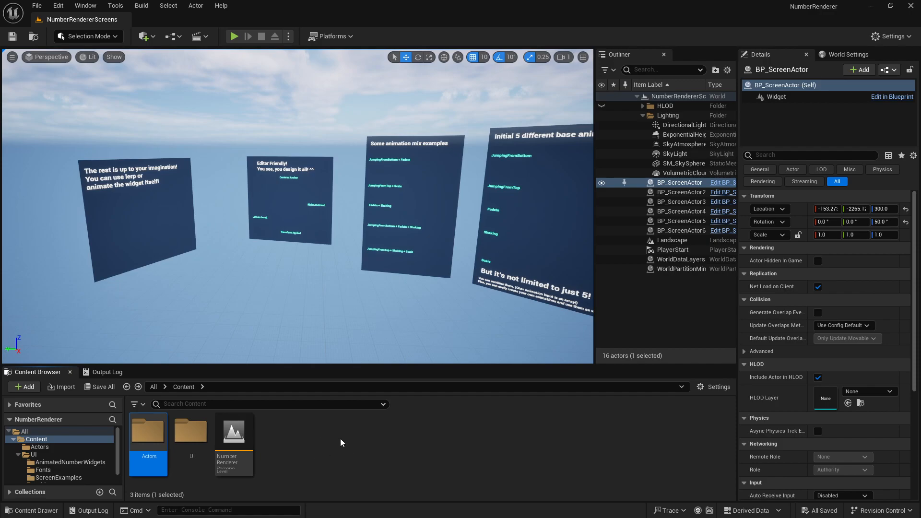
pyautogui.click(190, 437)
pyautogui.doubleClick(195, 440)
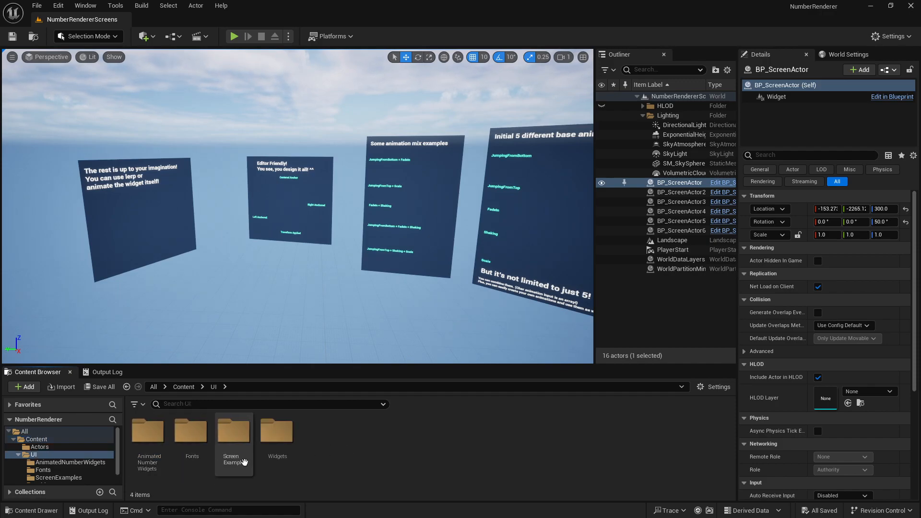
pyautogui.doubleClick(225, 444)
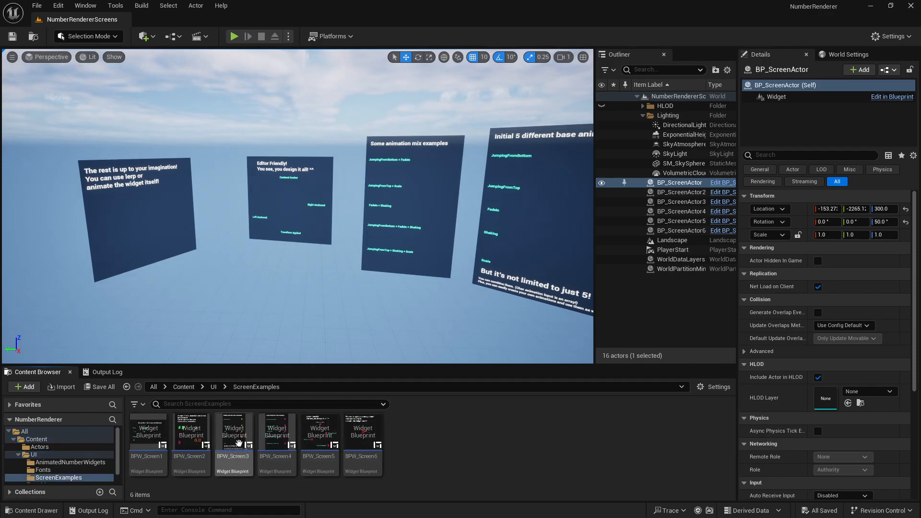
pyautogui.press('f')
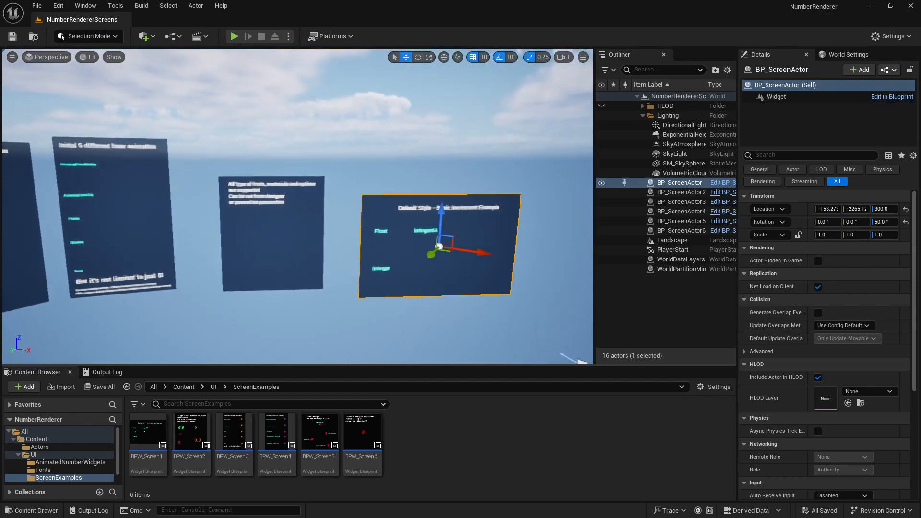
pyautogui.moveTo(350, 312); pyautogui.dragTo(288, 306, button='right')
pyautogui.moveTo(259, 256); pyautogui.dragTo(206, 259, button='right')
# Step: View the contents of the AnimatedNumberWidgets folder, return to the UI folder and look at the level's screens
pyautogui.hotkey('alt', 'Left')
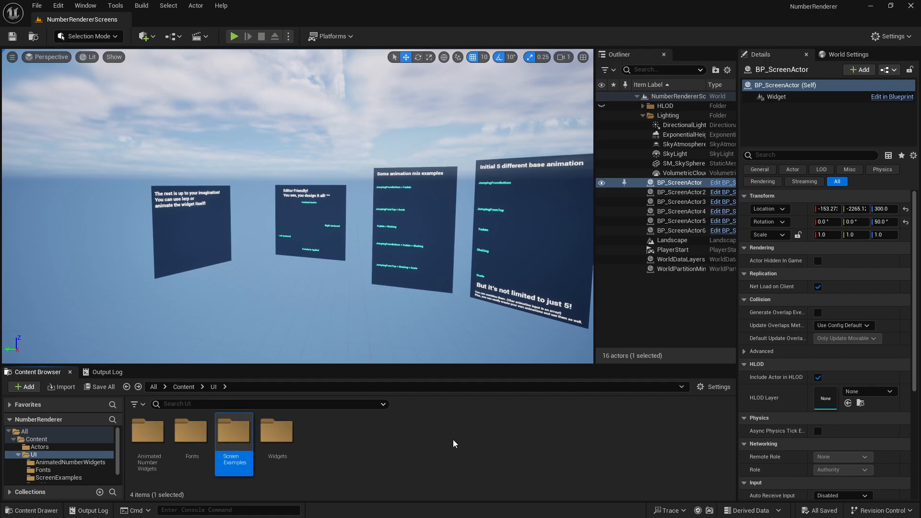
pyautogui.rightClick(425, 459)
pyautogui.click(327, 456)
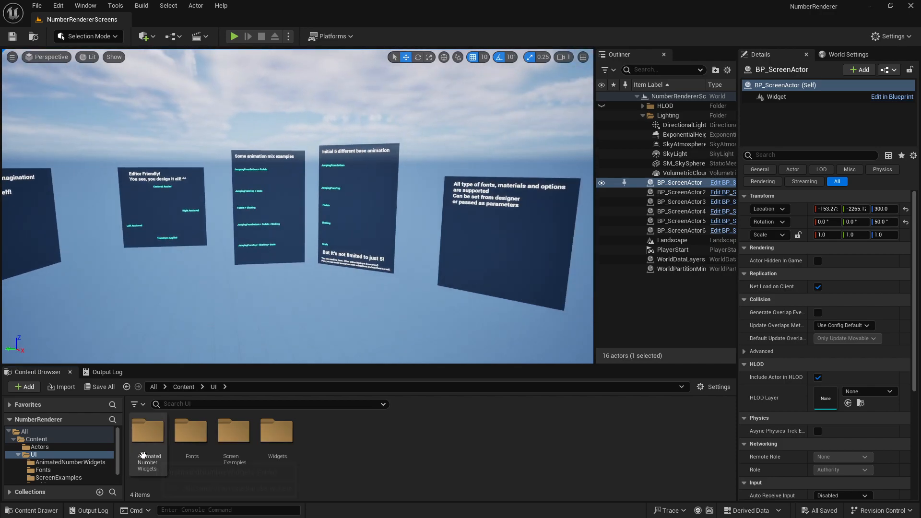
pyautogui.doubleClick(148, 431)
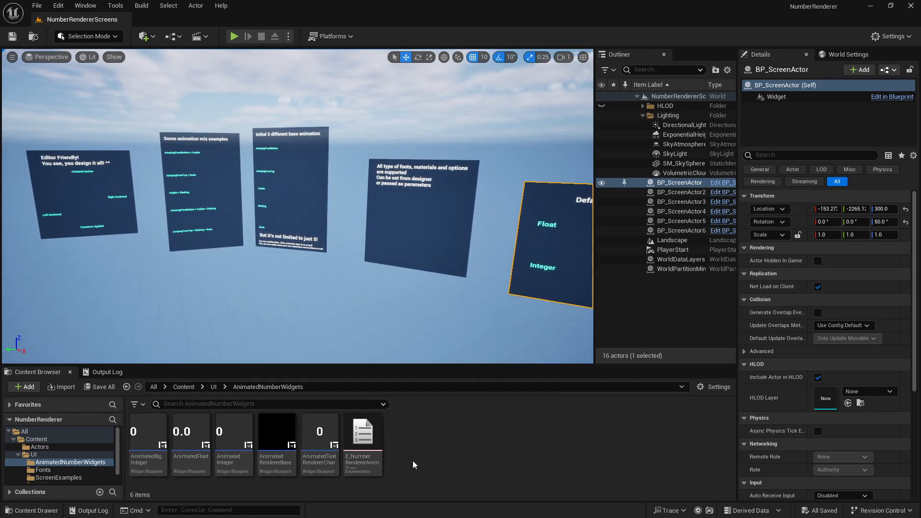
pyautogui.hotkey('alt', 'Left')
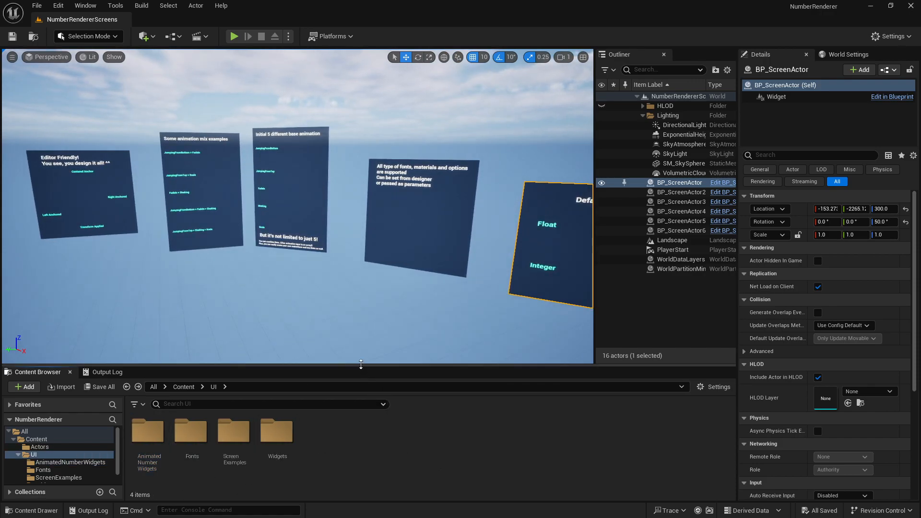
pyautogui.moveTo(359, 363); pyautogui.dragTo(361, 361)
pyautogui.press('f')
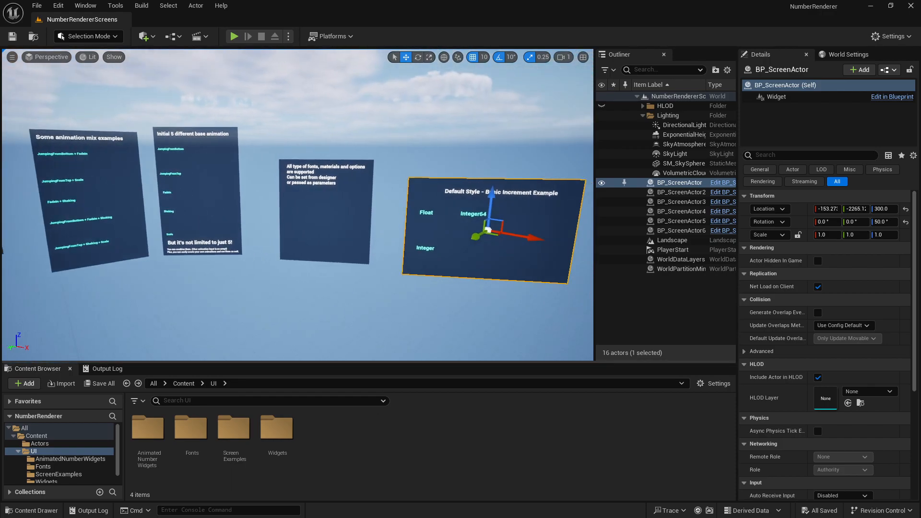
pyautogui.moveTo(345, 239); pyautogui.dragTo(329, 333, button='right')
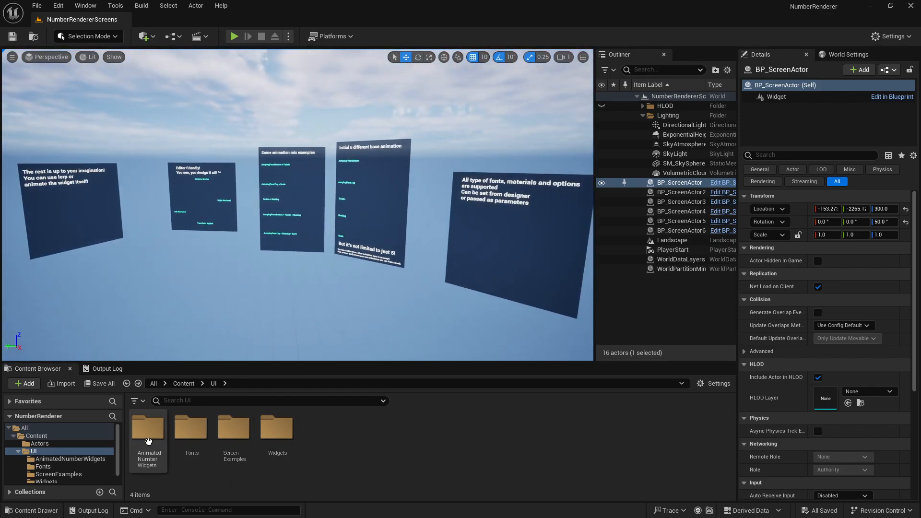
# Step: View the contents of the Fonts and ScreenExamples folders, returning to the UI folder
pyautogui.click(149, 442)
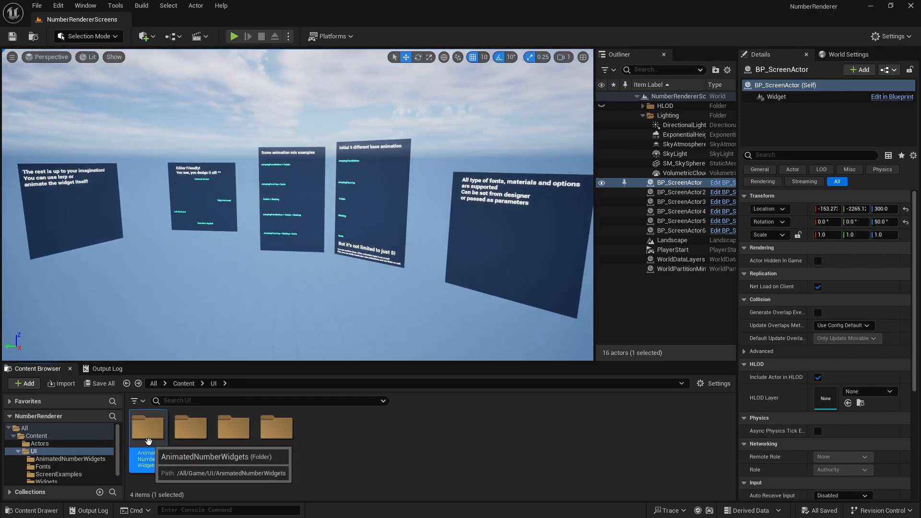
pyautogui.doubleClick(198, 439)
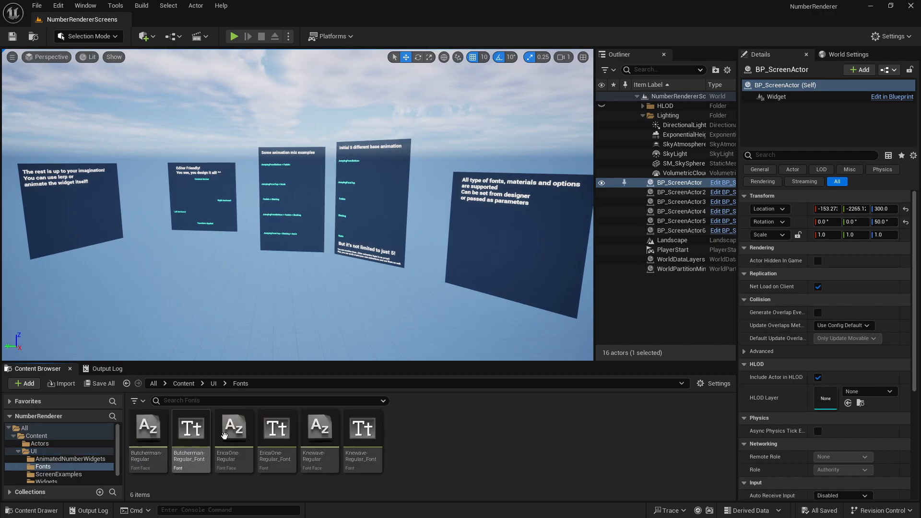
pyautogui.hotkey('alt', 'Left')
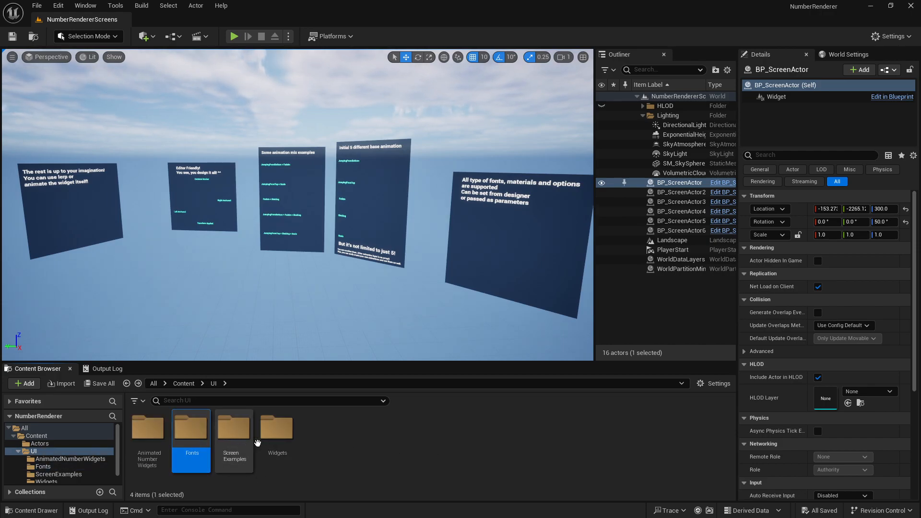
pyautogui.doubleClick(225, 434)
pyautogui.hotkey('alt', 'Left')
pyautogui.moveTo(302, 316); pyautogui.dragTo(300, 303, button='right')
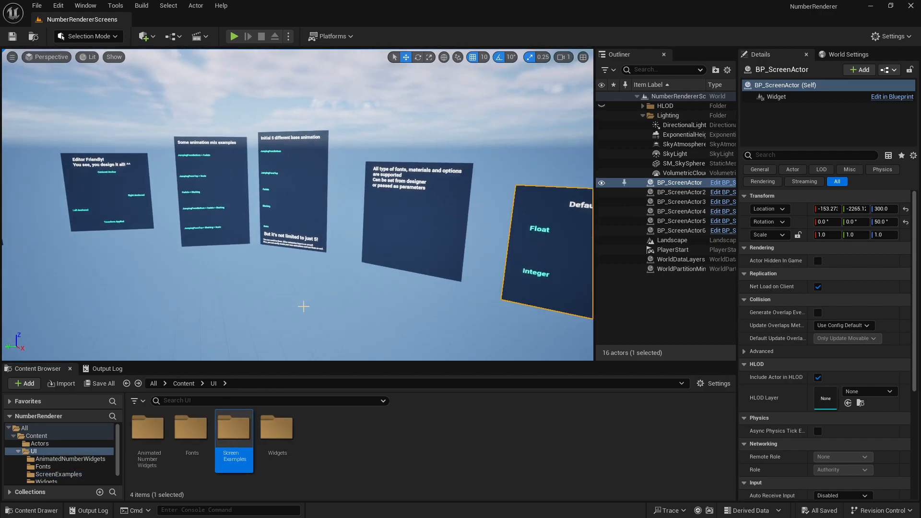
# Step: Create a User Widget blueprint named BPW_GameMenu in the UI Widgets folder, open it and add a Canvas Panel as its root
pyautogui.doubleClick(276, 428)
pyautogui.rightClick(242, 440)
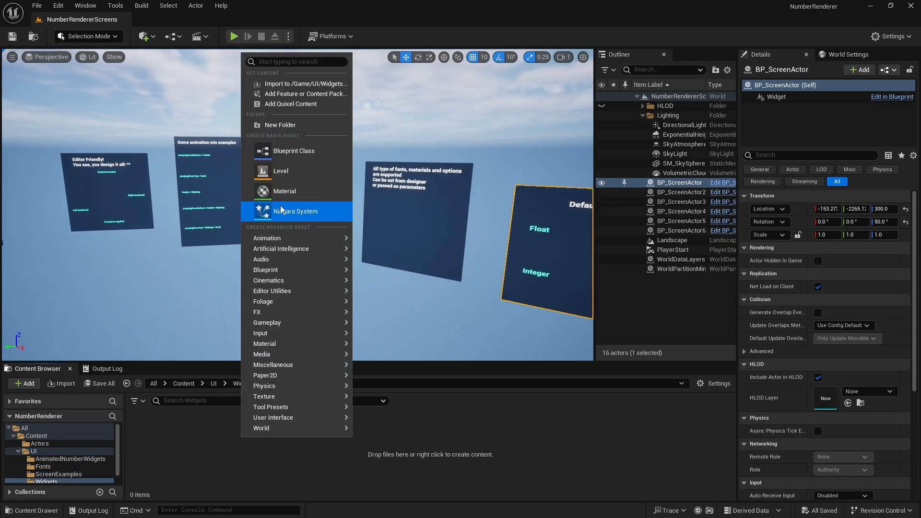
pyautogui.click(284, 152)
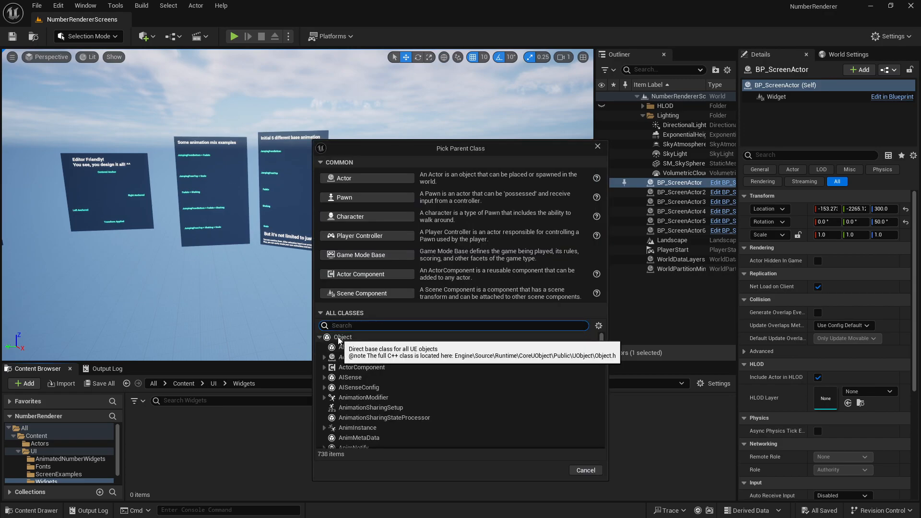
pyautogui.click(365, 367)
pyautogui.click(545, 397)
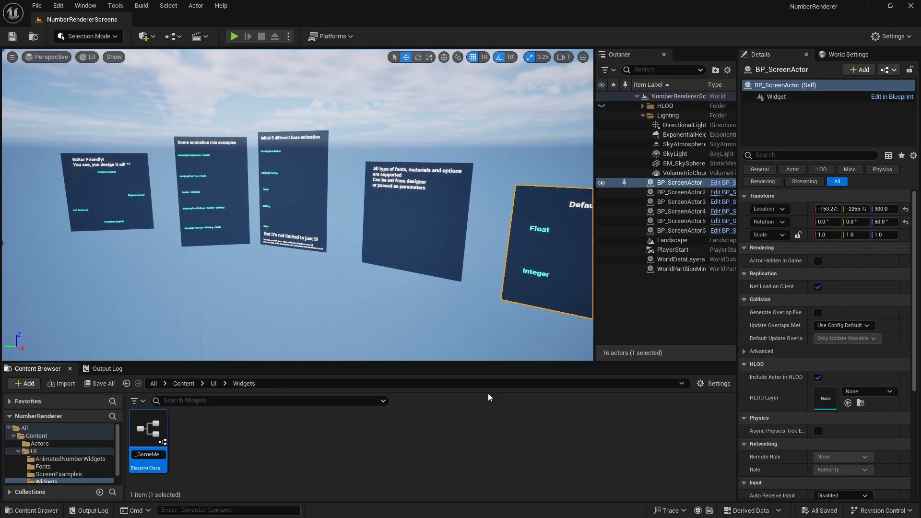
pyautogui.doubleClick(158, 431)
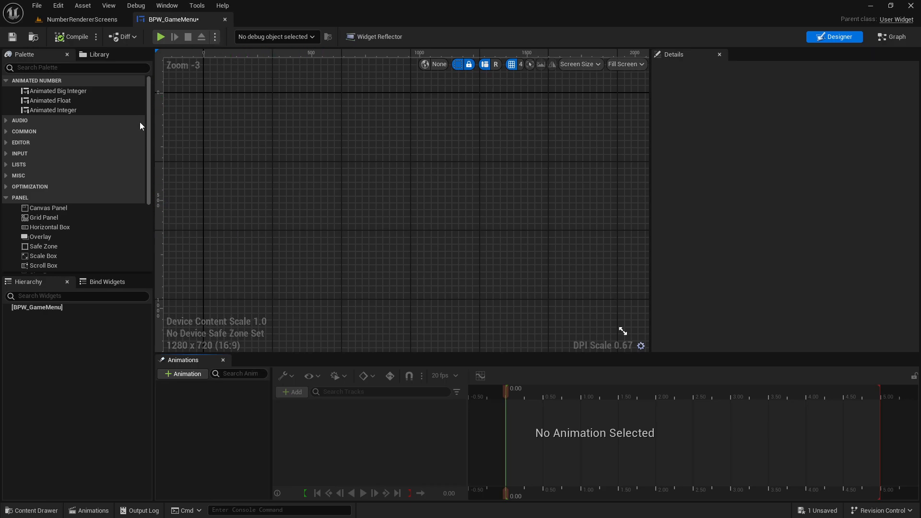
pyautogui.moveTo(47, 209); pyautogui.dragTo(48, 310)
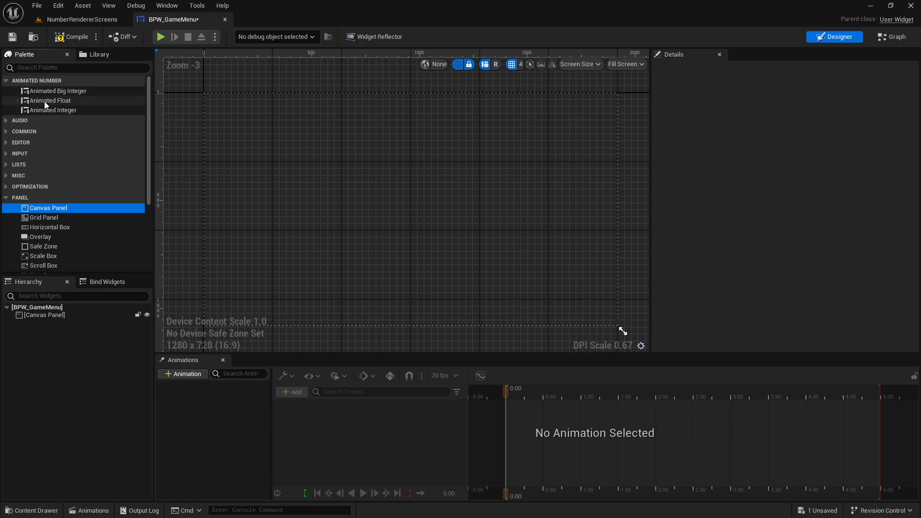
# Step: Place an Animated Big Integer, an Animated Float and an Animated Integer one below another on the canvas
pyautogui.moveTo(56, 92); pyautogui.dragTo(314, 138)
pyautogui.moveTo(48, 100); pyautogui.dragTo(306, 170)
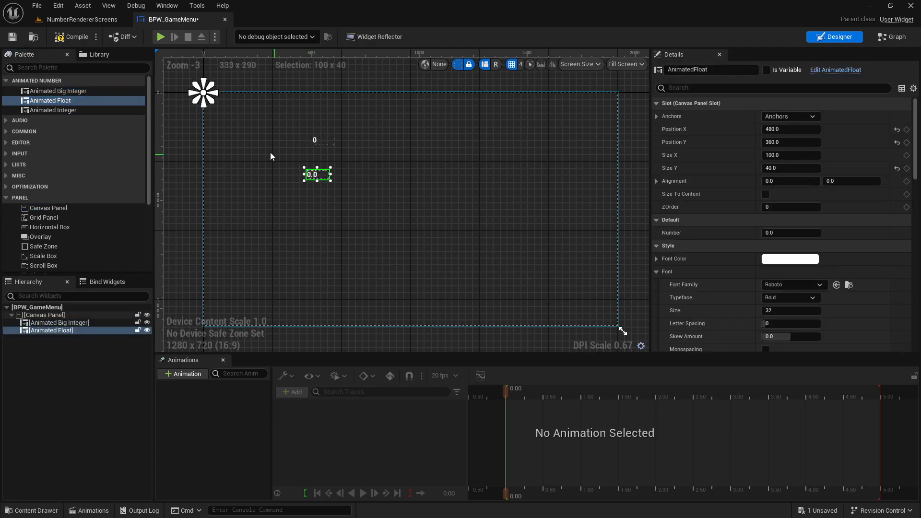
pyautogui.moveTo(71, 111); pyautogui.dragTo(318, 195)
# Step: Set the Animated Big Integer's number to 4561 and the Animated Float's number to 45.123456
pyautogui.moveTo(260, 159); pyautogui.dragTo(304, 160, button='right')
pyautogui.click(321, 151)
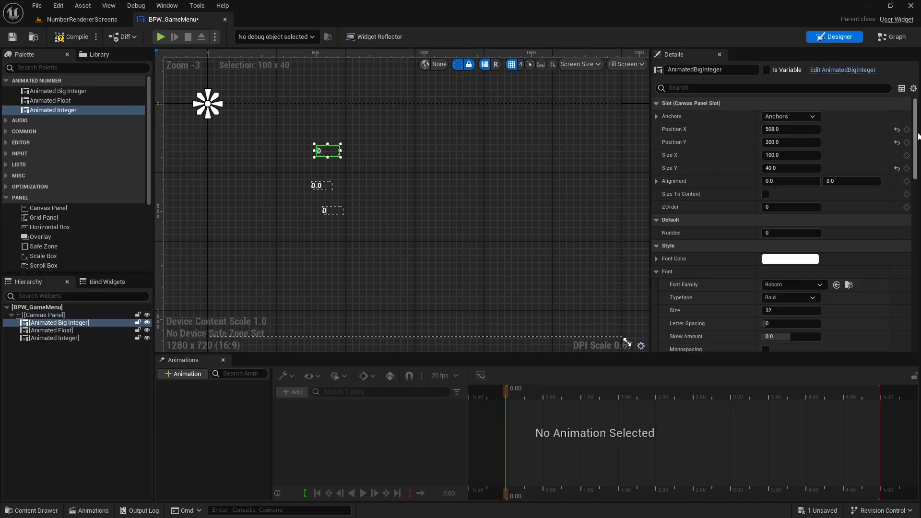
pyautogui.scroll(-1, 904, 156)
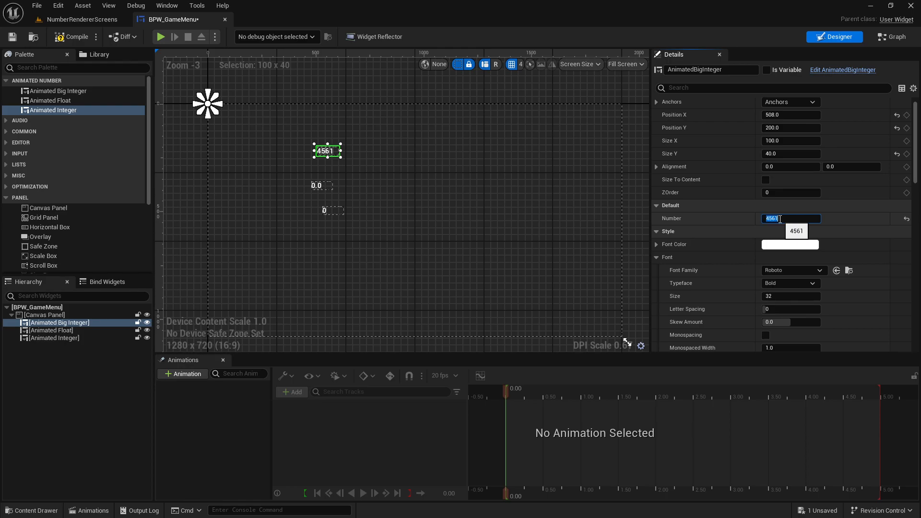
pyautogui.click(427, 168)
pyautogui.click(321, 185)
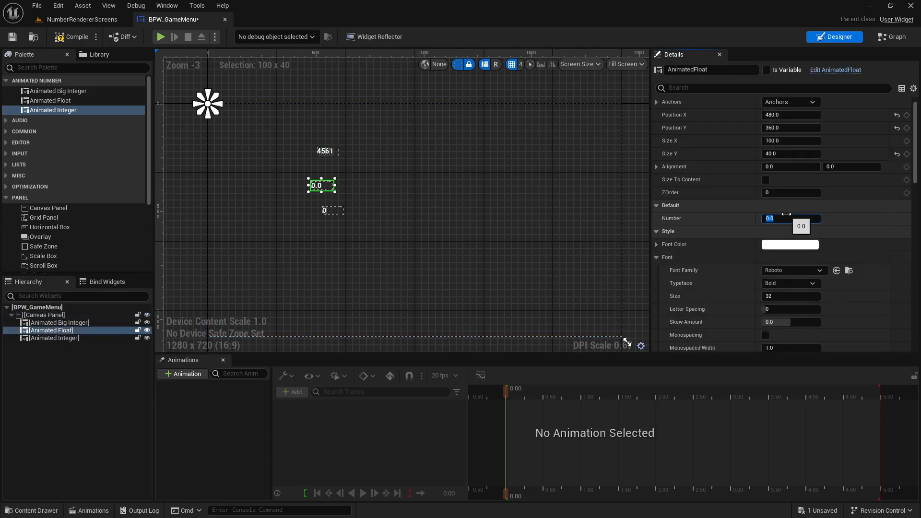
pyautogui.press('Return')
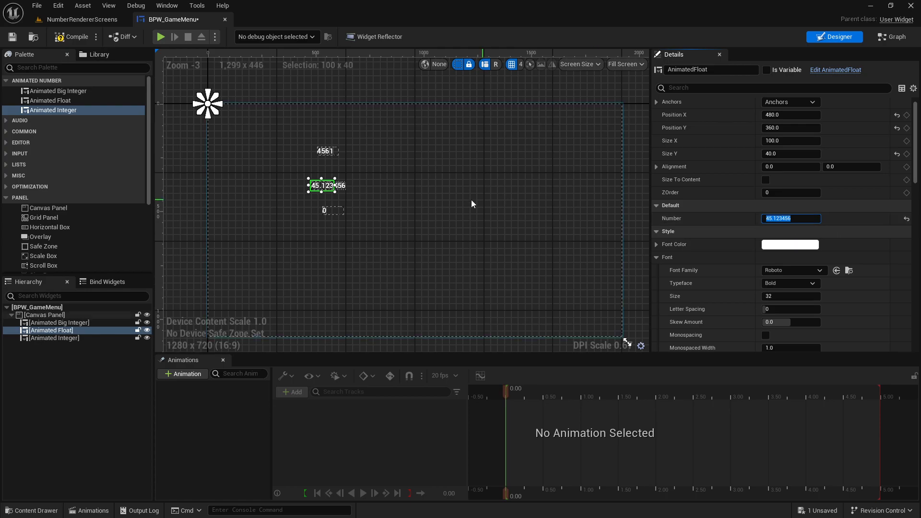
pyautogui.click(501, 201)
# Step: Delete the Animated Big Integer, Animated Float and Animated Integer from the canvas
pyautogui.click(337, 209)
pyautogui.click(326, 153)
pyautogui.press('Delete')
pyautogui.click(324, 187)
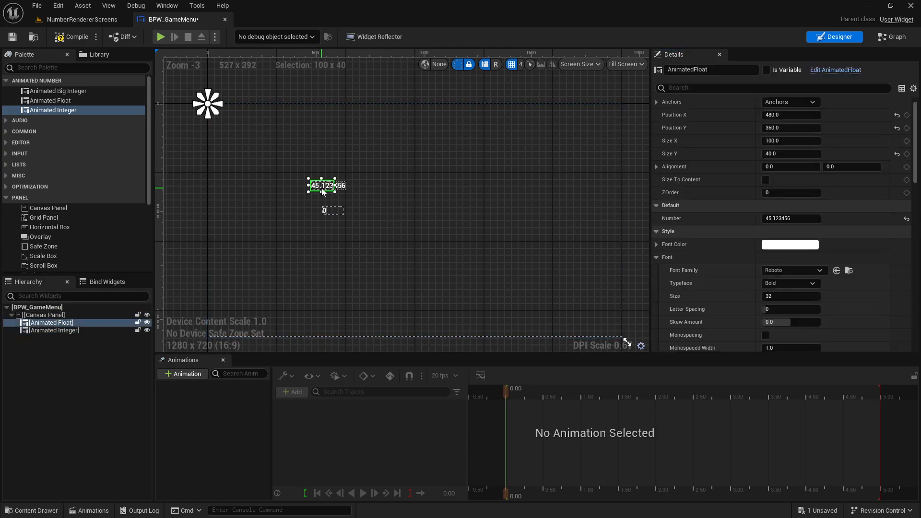
pyautogui.press('Delete')
pyautogui.click(318, 210)
pyautogui.press('Delete')
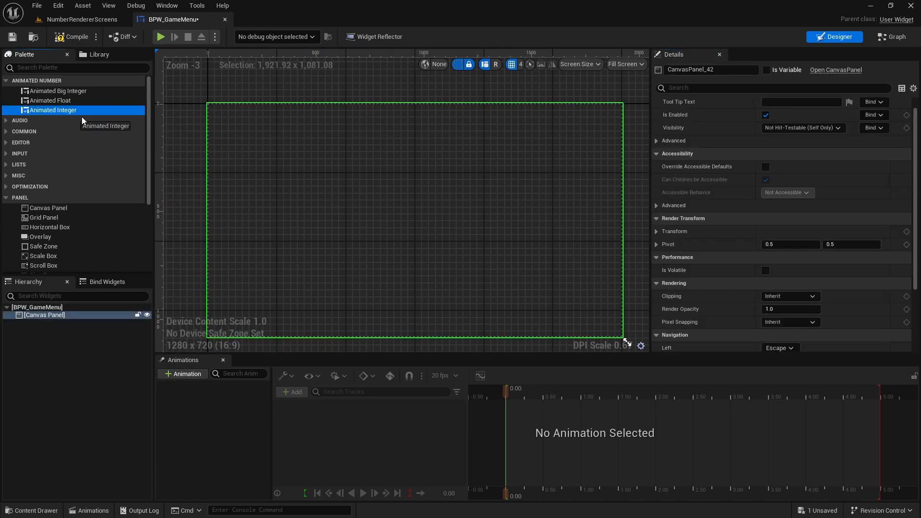
# Step: Place a single Animated Integer near the middle of the canvas
pyautogui.moveTo(404, 214); pyautogui.dragTo(404, 215)
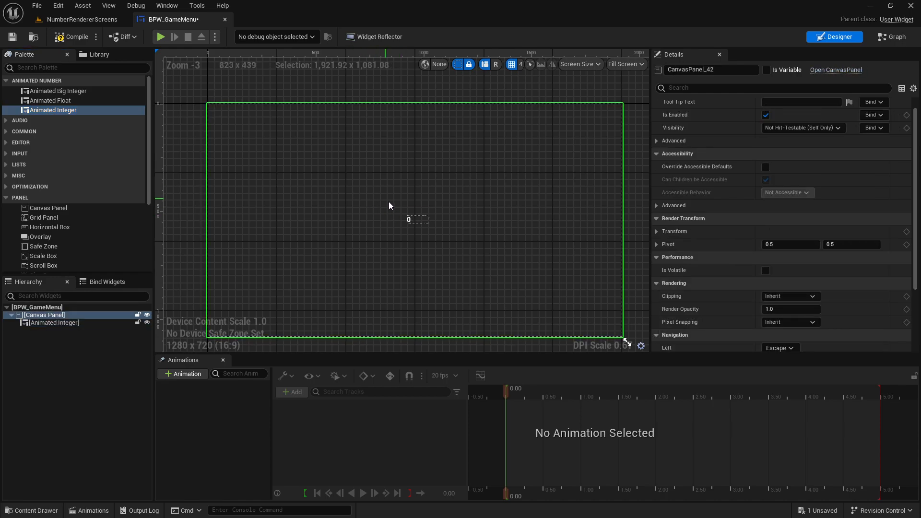
pyautogui.click(370, 201)
pyautogui.scroll(-1, 370, 200)
pyautogui.scroll(2, 370, 200)
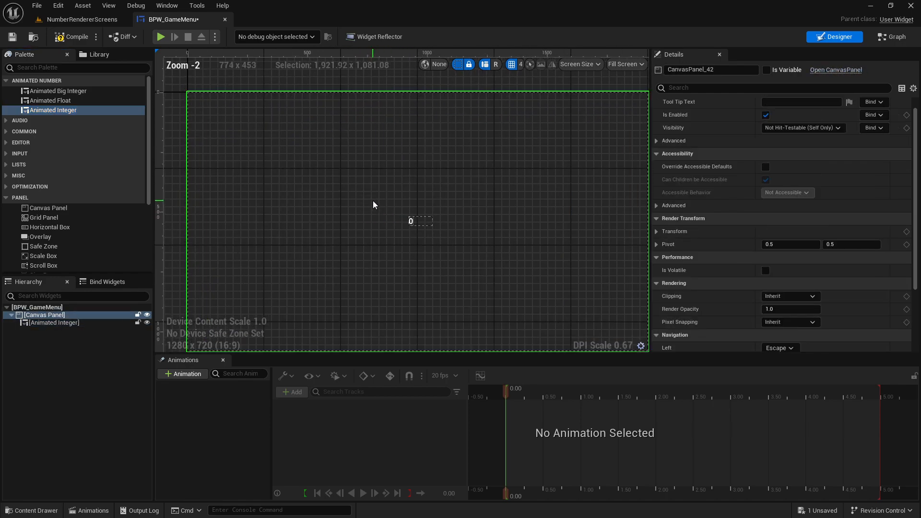
# Step: Set the Animated Integer's font color to red
pyautogui.scroll(-1, 873, 168)
pyautogui.scroll(2, 872, 166)
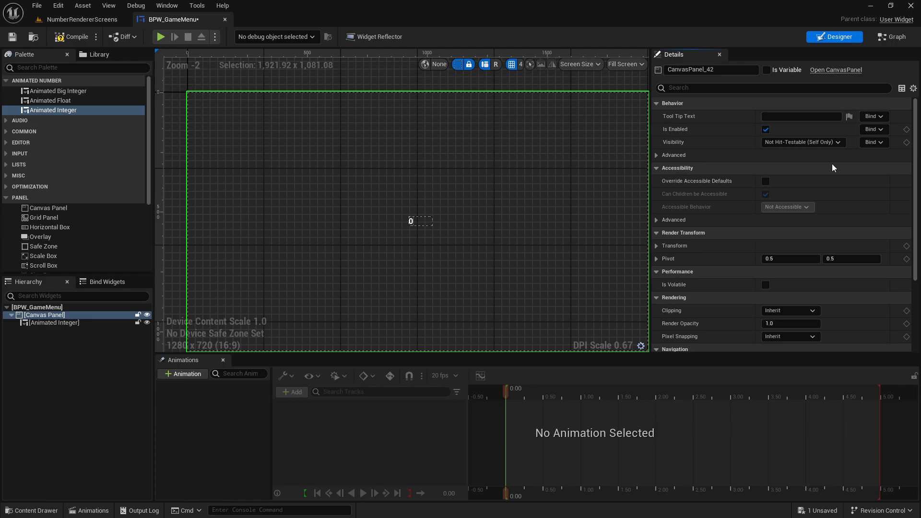
pyautogui.click(417, 226)
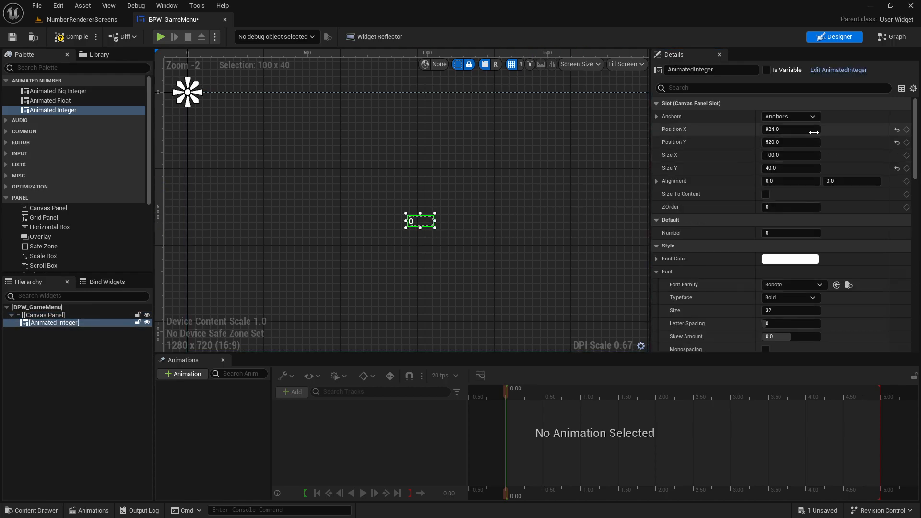
pyautogui.scroll(-1, 702, 230)
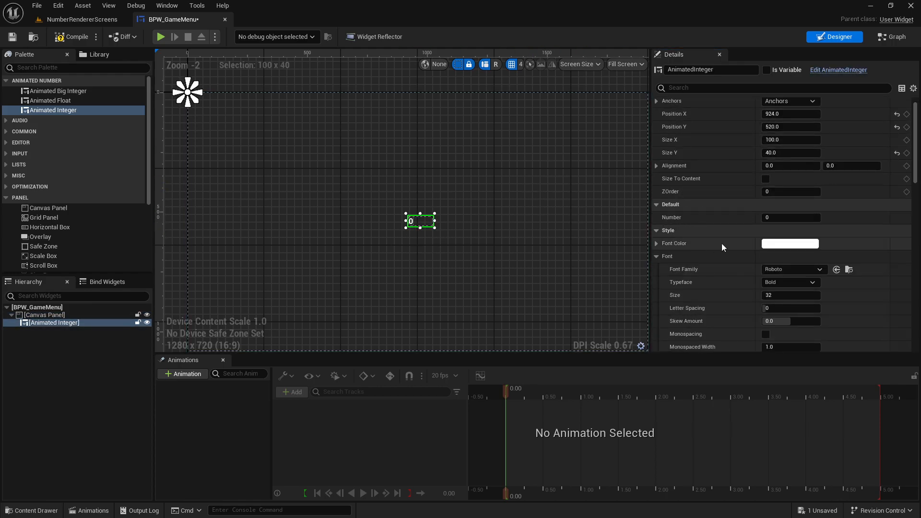
pyautogui.click(787, 245)
pyautogui.moveTo(636, 321); pyautogui.dragTo(679, 327)
pyautogui.click(712, 482)
# Step: Assign Knewave-Regular_Font from the UI/Fonts folder as the Animated Integer's font family
pyautogui.scroll(-3, 750, 249)
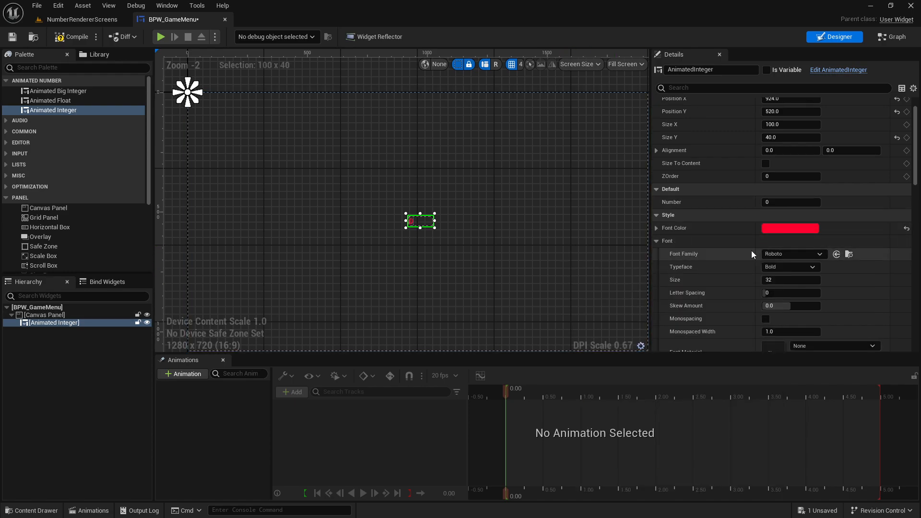
pyautogui.scroll(-1, 700, 234)
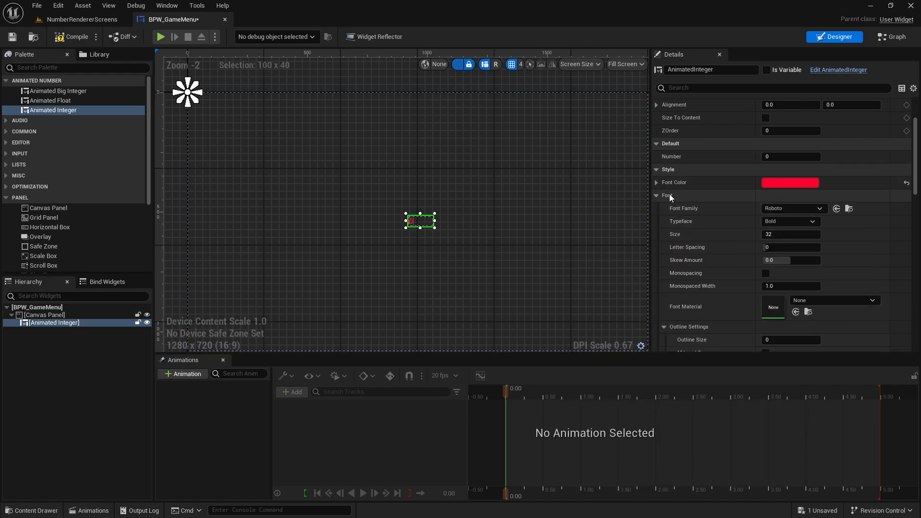
pyautogui.moveTo(916, 165); pyautogui.dragTo(916, 177)
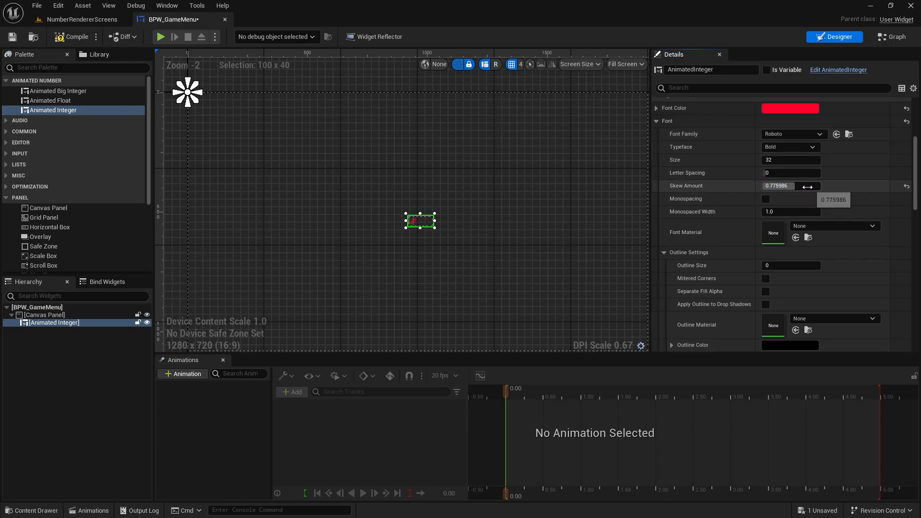
pyautogui.scroll(2, 314, 220)
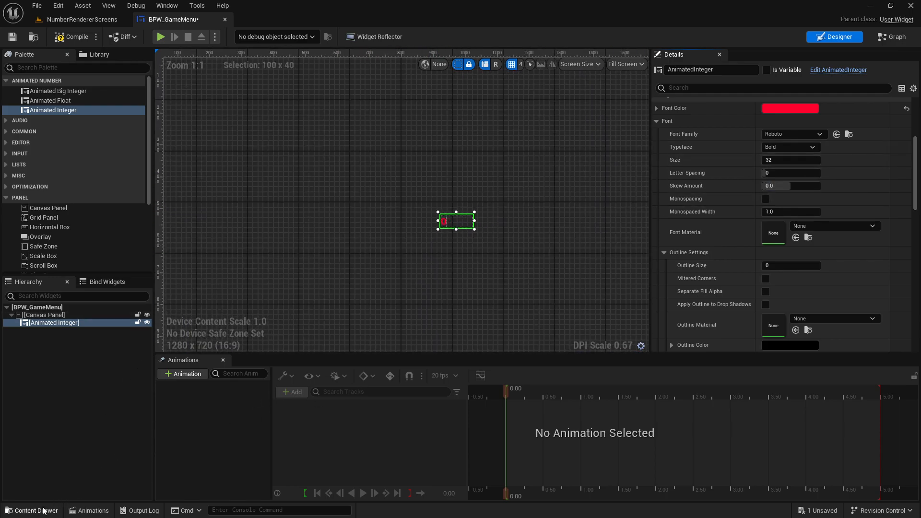
pyautogui.click(50, 506)
pyautogui.moveTo(402, 429); pyautogui.dragTo(777, 134)
pyautogui.scroll(2, 479, 203)
pyautogui.scroll(-2, 473, 206)
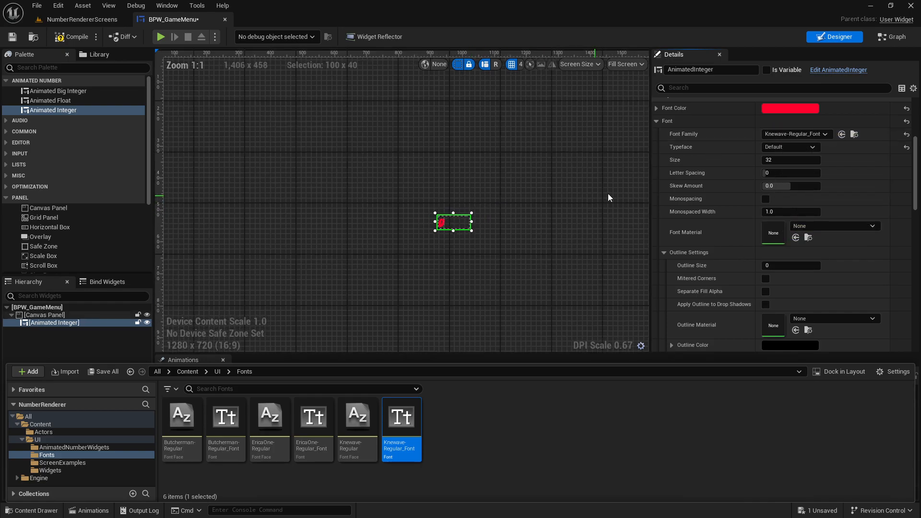
# Step: Enable Size To Content for the Animated Integer and set its font size to 100
pyautogui.scroll(4, 744, 191)
pyautogui.click(766, 135)
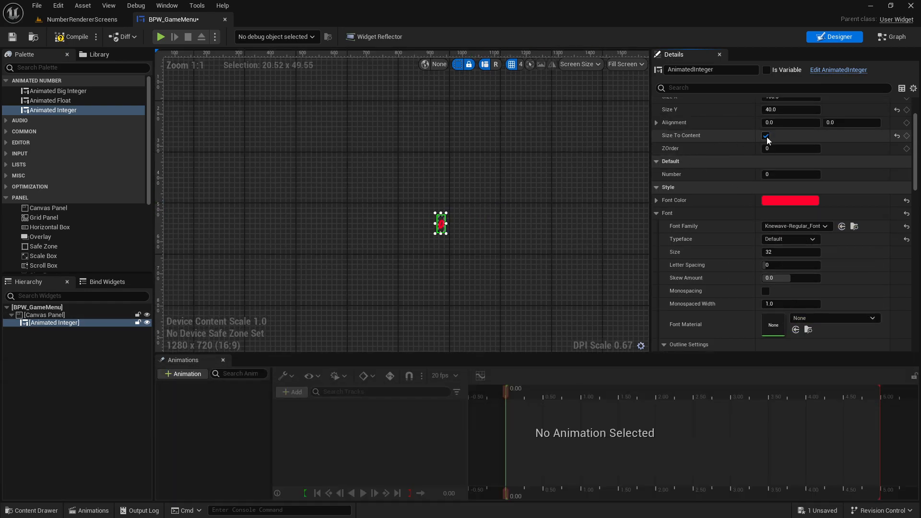
pyautogui.click(778, 252)
pyautogui.write('100')
pyautogui.press('Return')
pyautogui.click(471, 209)
pyautogui.scroll(-3, 364, 204)
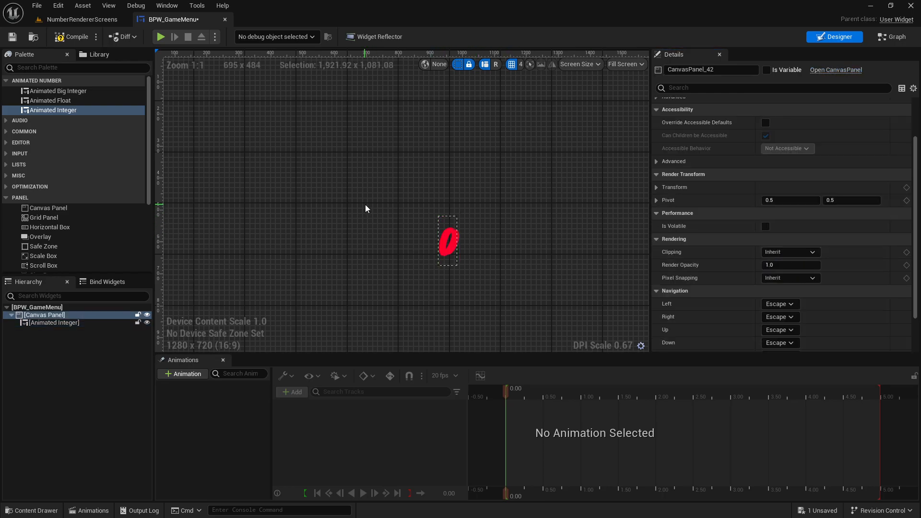
# Step: Give the Animated Integer's font a blue outline color and an outline size of 7
pyautogui.click(416, 226)
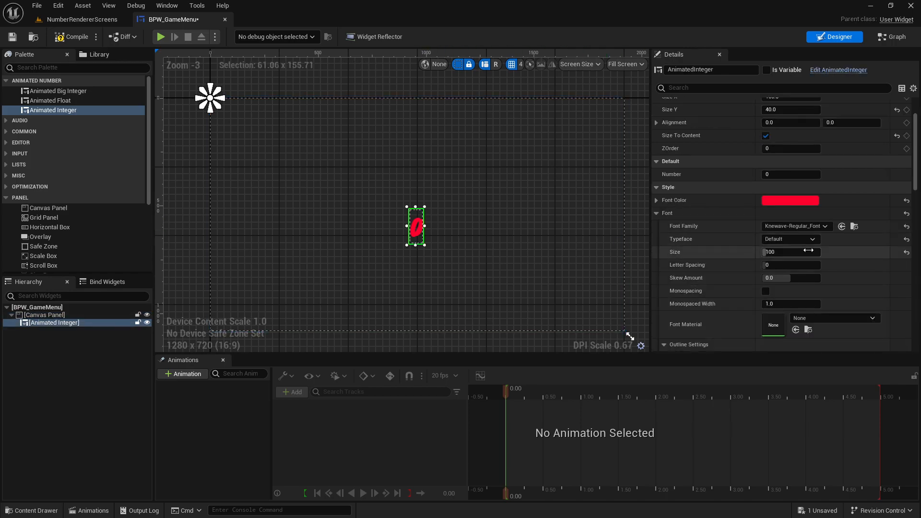
pyautogui.scroll(-3, 788, 258)
pyautogui.scroll(-2, 788, 258)
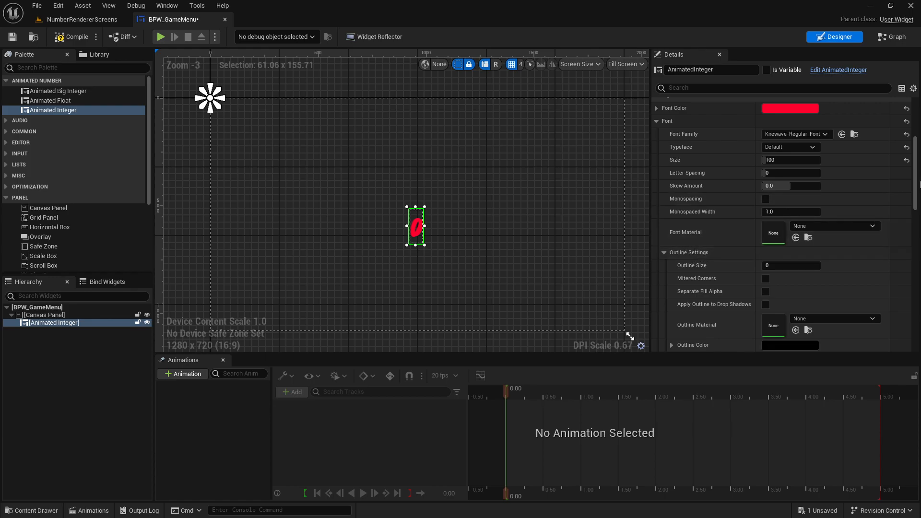
pyautogui.scroll(-2, 743, 275)
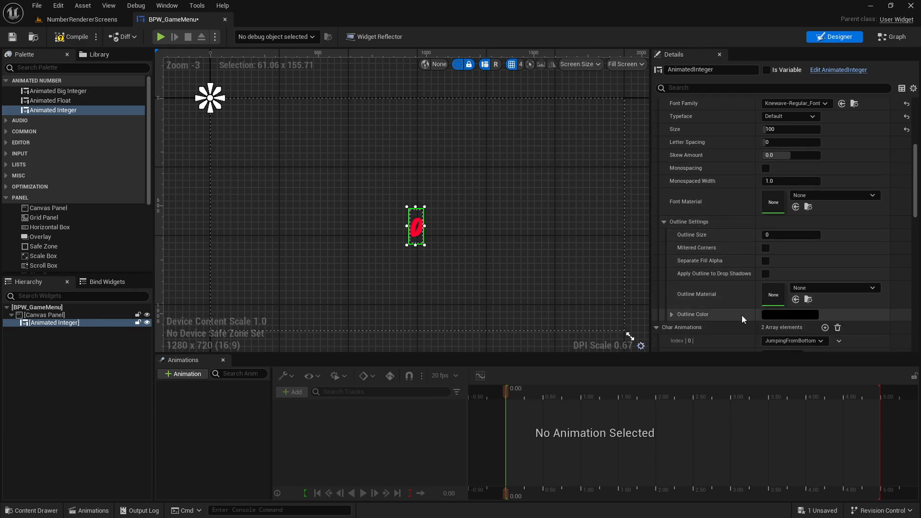
pyautogui.click(784, 316)
pyautogui.moveTo(643, 336); pyautogui.dragTo(602, 305)
pyautogui.click(717, 500)
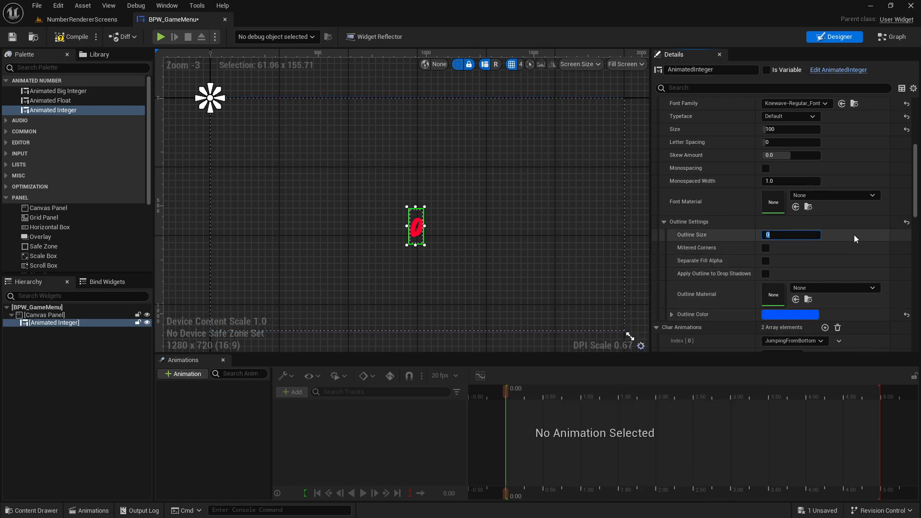
pyautogui.write('7')
pyautogui.press('Return')
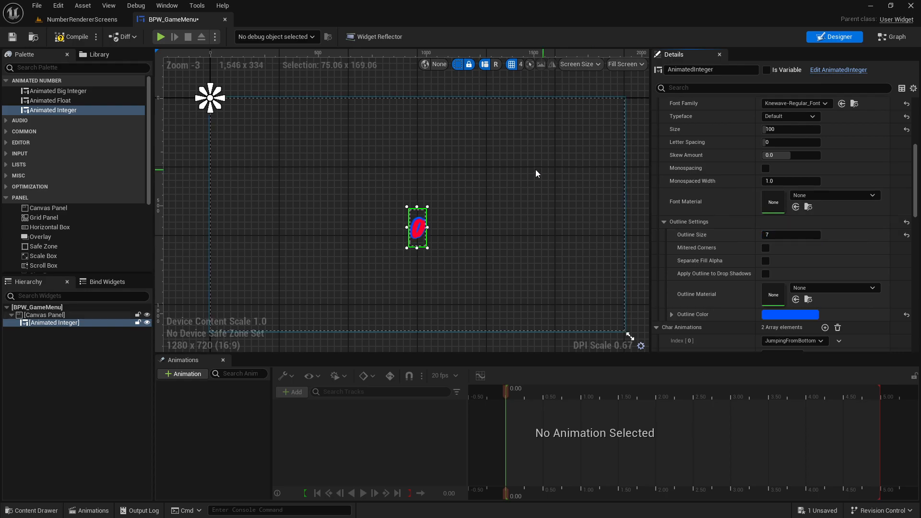
pyautogui.scroll(2, 461, 200)
pyautogui.scroll(3, 447, 200)
pyautogui.scroll(-2, 476, 223)
pyautogui.scroll(-2, 476, 227)
# Step: Anchor the Animated Integer to the canvas center and set its Position X and Position Y to 0
pyautogui.click(403, 220)
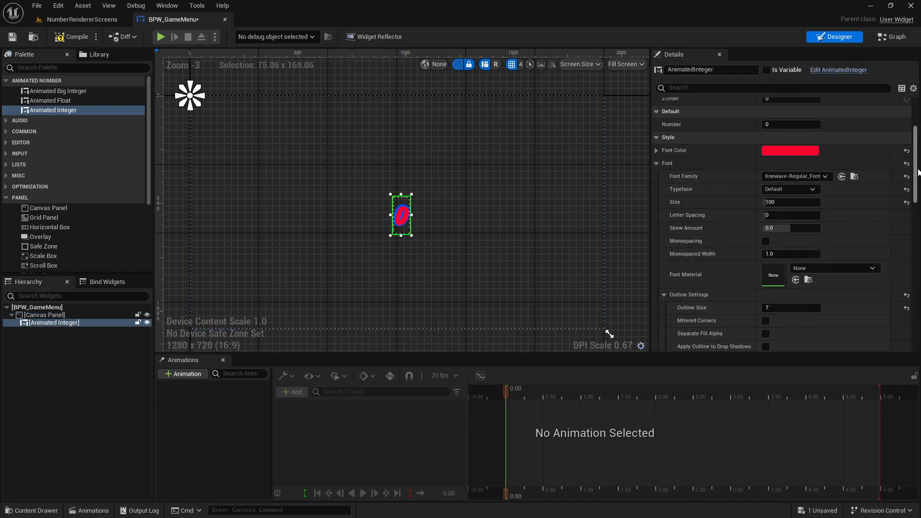
pyautogui.scroll(4, 918, 171)
pyautogui.click(782, 130)
pyautogui.click(782, 120)
pyautogui.click(812, 173)
pyautogui.click(775, 127)
pyautogui.write('0')
pyautogui.press('Return')
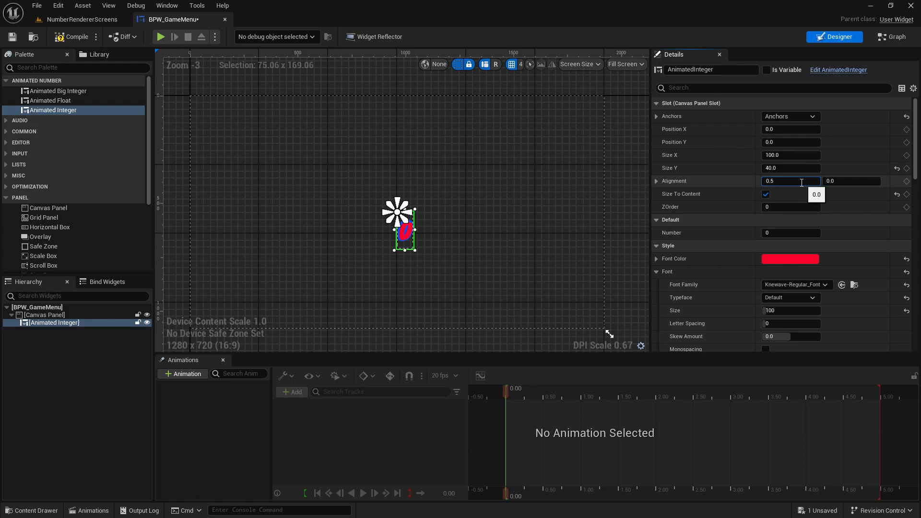
# Step: Set the Animated Integer's alignment to 0.5 on both axes and save the widget blueprint
pyautogui.press('Return')
pyautogui.click(852, 182)
pyautogui.write('0.5')
pyautogui.press('Return')
pyautogui.click(371, 208)
pyautogui.scroll(1, 371, 208)
pyautogui.moveTo(372, 209); pyautogui.dragTo(339, 198, button='right')
pyautogui.scroll(-1, 339, 197)
pyautogui.click(206, 85)
pyautogui.hotkey('ctrl', 's')
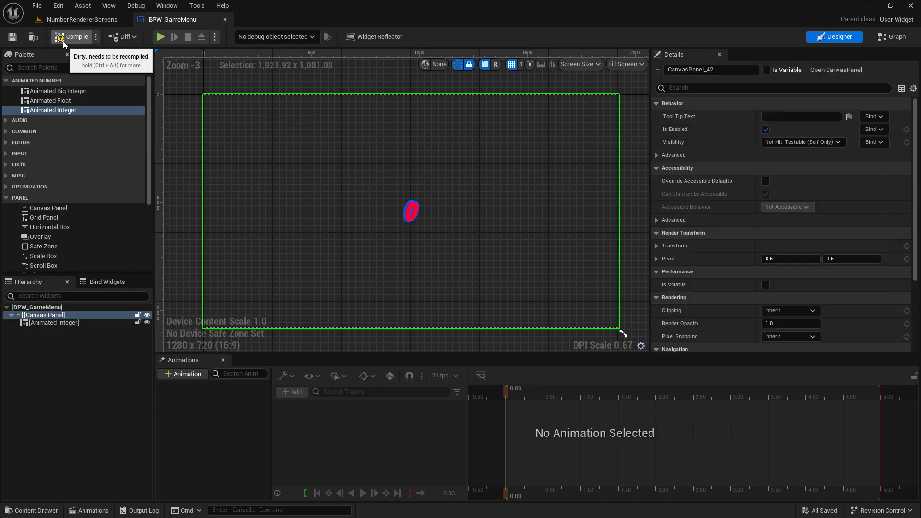
pyautogui.moveTo(231, 84); pyautogui.dragTo(253, 96, button='right')
# Step: Open the NumberRendererScreens level blueprint and add a Create Widget node connected to Event BeginPlay
pyautogui.click(77, 19)
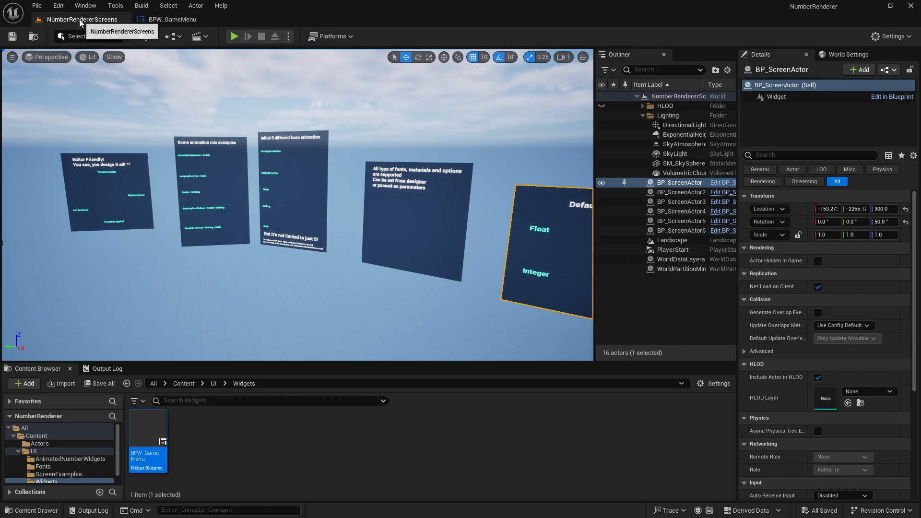
pyautogui.click(172, 38)
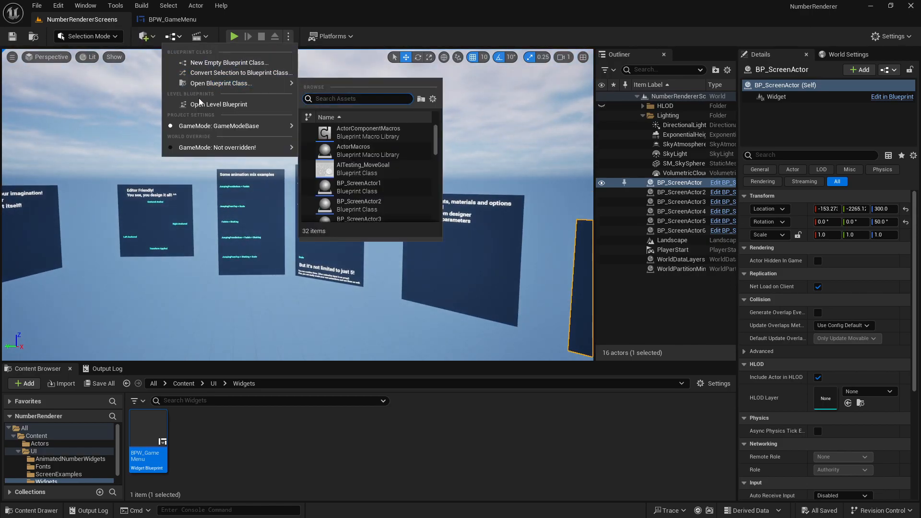
pyautogui.click(217, 104)
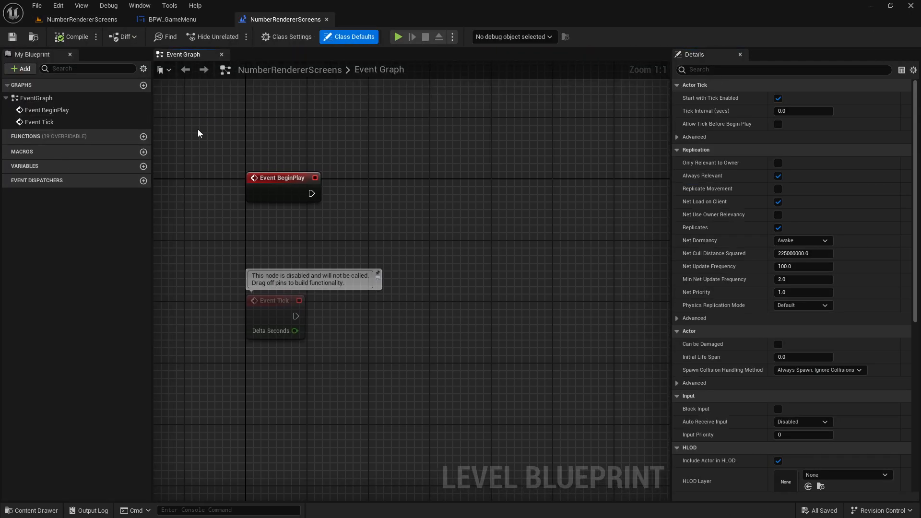
pyautogui.moveTo(354, 191); pyautogui.dragTo(358, 194)
pyautogui.write('create wi')
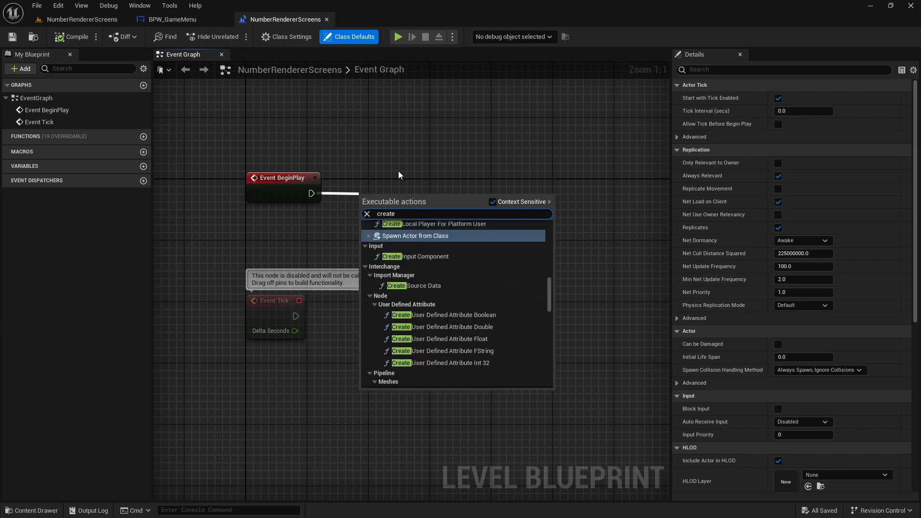
pyautogui.press('Return')
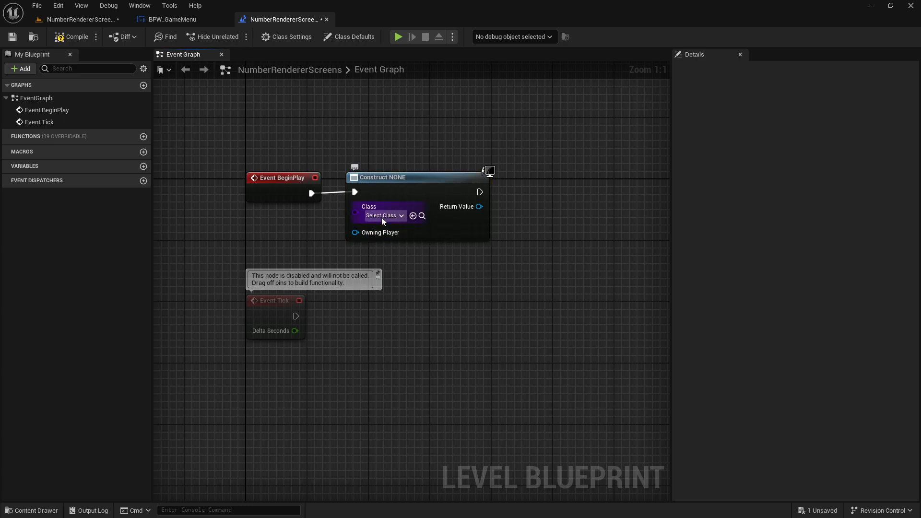
# Step: Choose BPW_GameMenu as the Create Widget node's class
pyautogui.click(383, 216)
pyautogui.write('g')
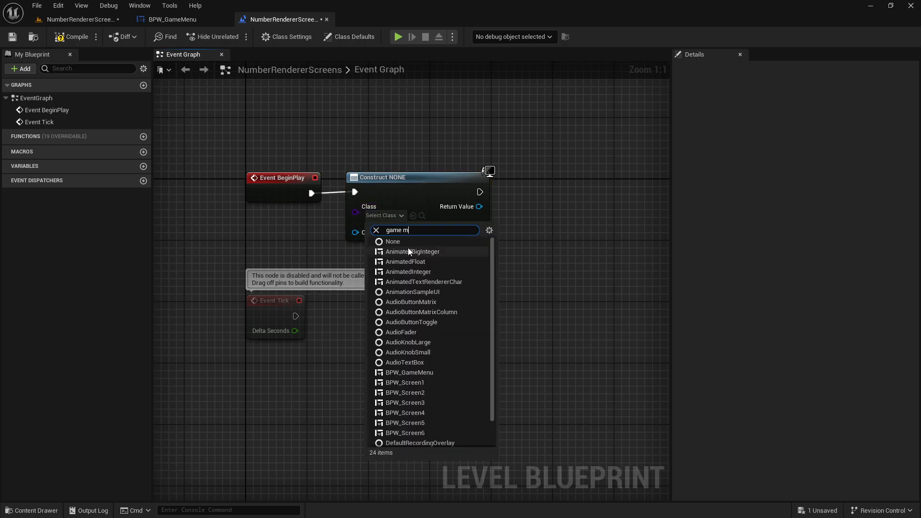
pyautogui.write('ame m')
pyautogui.click(407, 251)
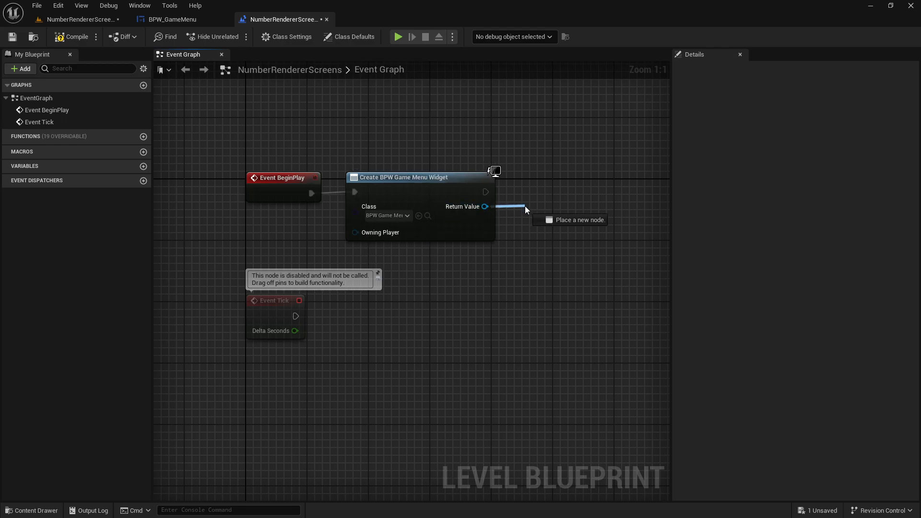
# Step: Connect an Add to Viewport node to the created widget's Return Value and straighten its connections
pyautogui.moveTo(525, 206); pyautogui.dragTo(525, 206)
pyautogui.write('add to')
pyautogui.press('Return')
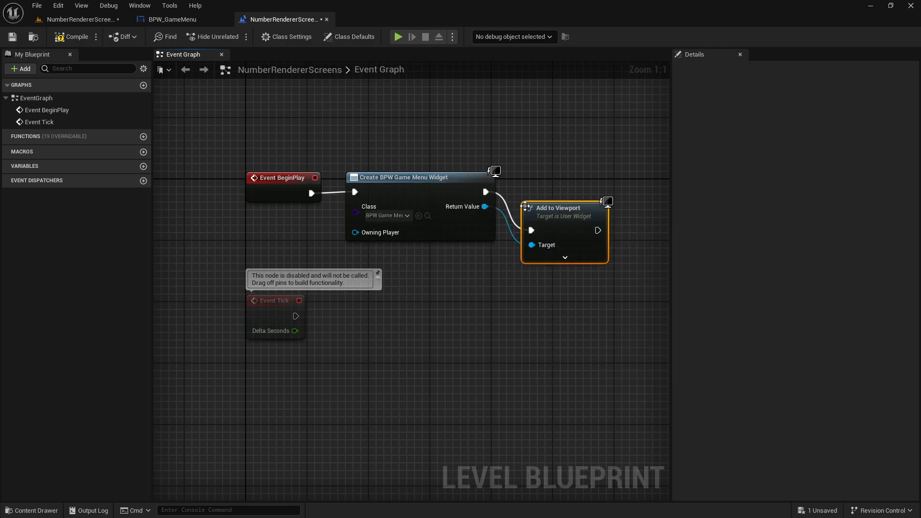
pyautogui.press('q')
pyautogui.click(369, 122)
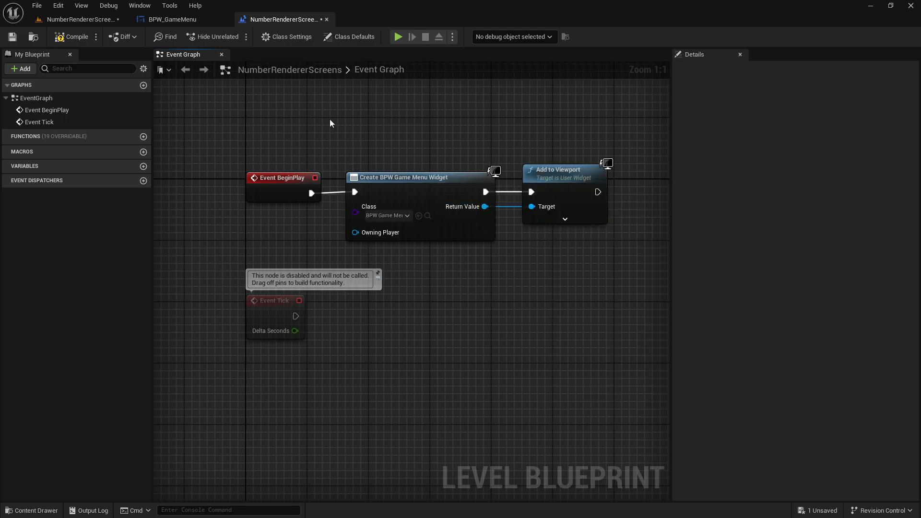
# Step: Play the level several times to check the number's intro animation, stopping the preview after each run
pyautogui.click(397, 37)
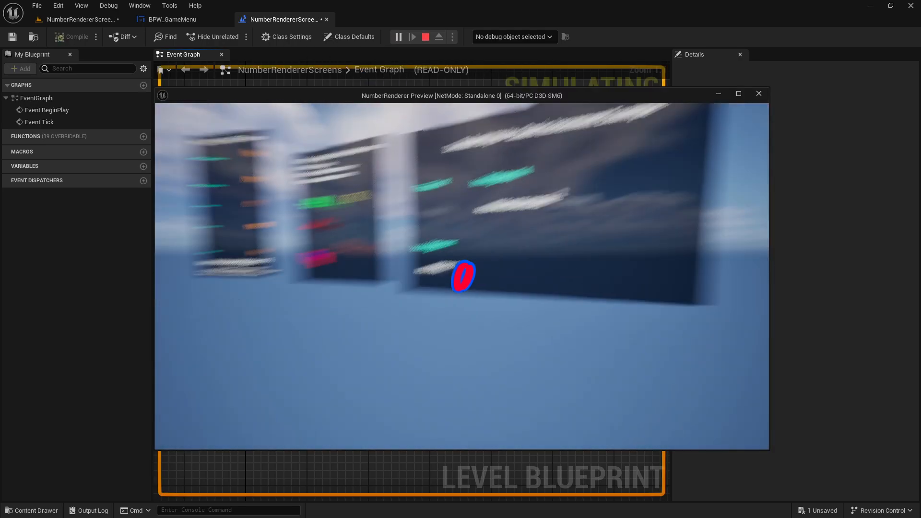
pyautogui.press('Escape')
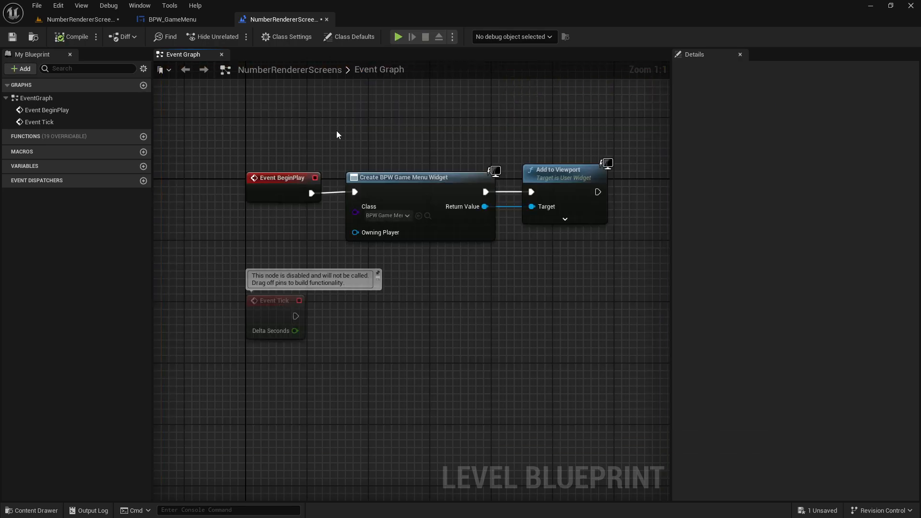
pyautogui.click(402, 41)
pyautogui.press('Escape')
pyautogui.click(395, 37)
pyautogui.press('Escape')
pyautogui.moveTo(505, 147); pyautogui.dragTo(467, 149, button='right')
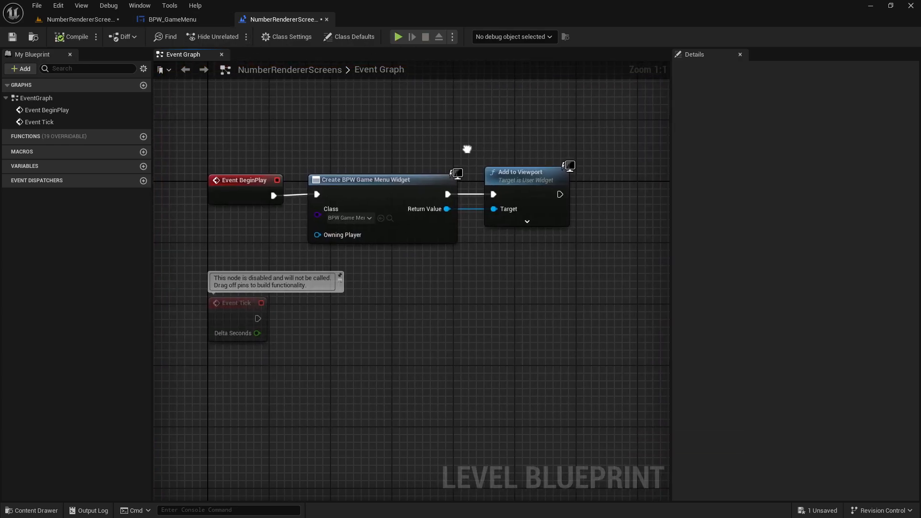
# Step: Back in BPW_GameMenu, change the Animated Integer's second Char Animations entry to Shaking
pyautogui.click(172, 20)
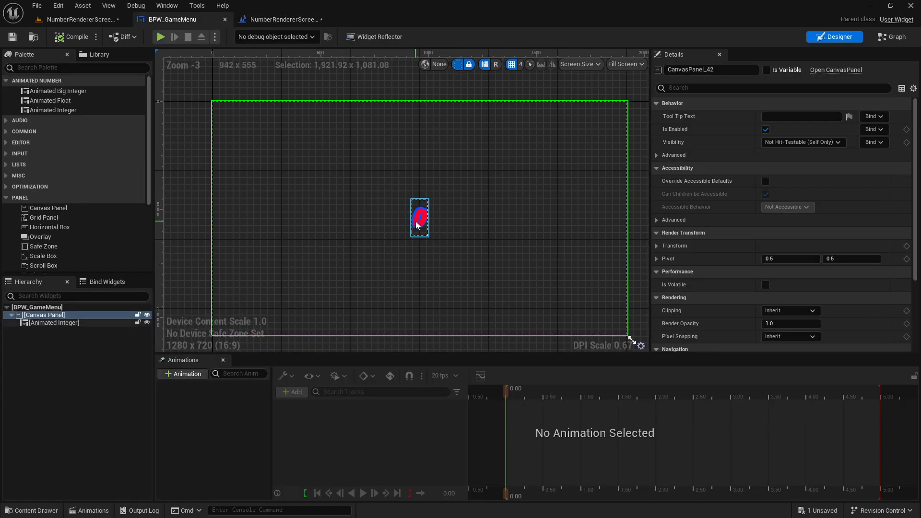
pyautogui.click(417, 225)
pyautogui.moveTo(917, 154); pyautogui.dragTo(918, 230)
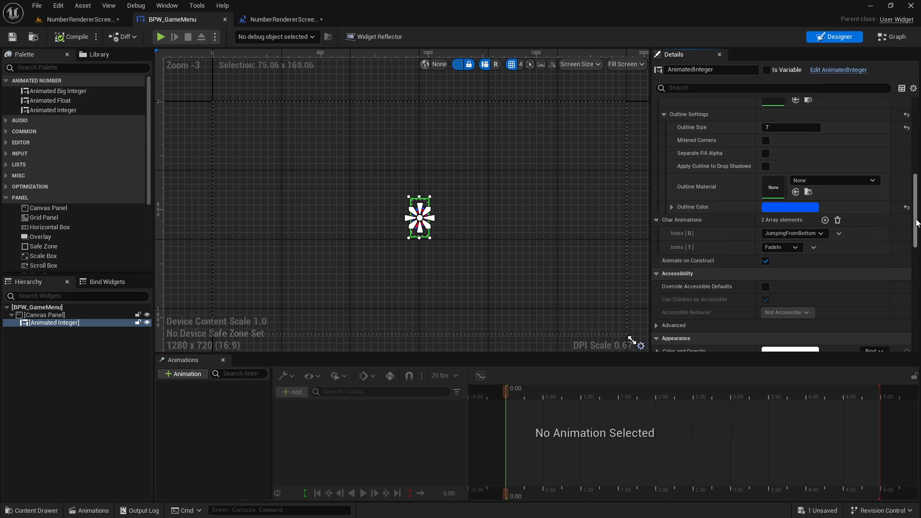
pyautogui.scroll(-1, 796, 235)
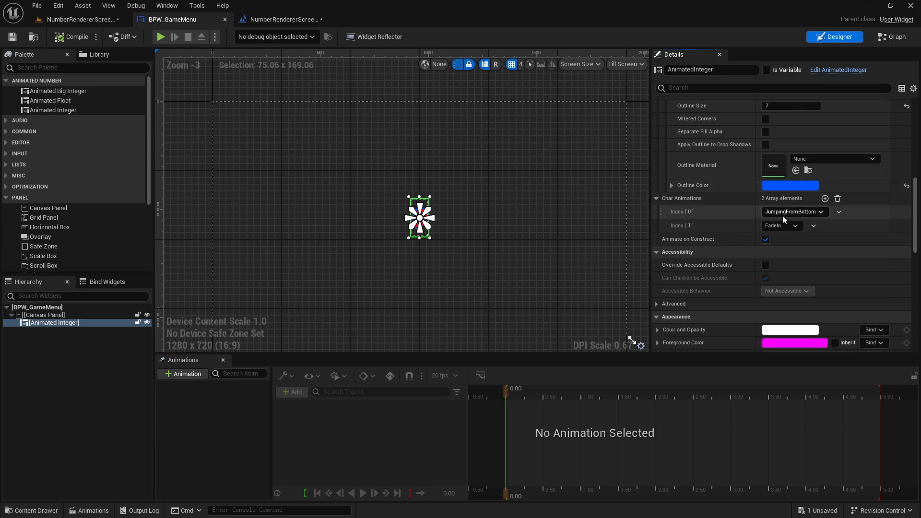
pyautogui.click(793, 226)
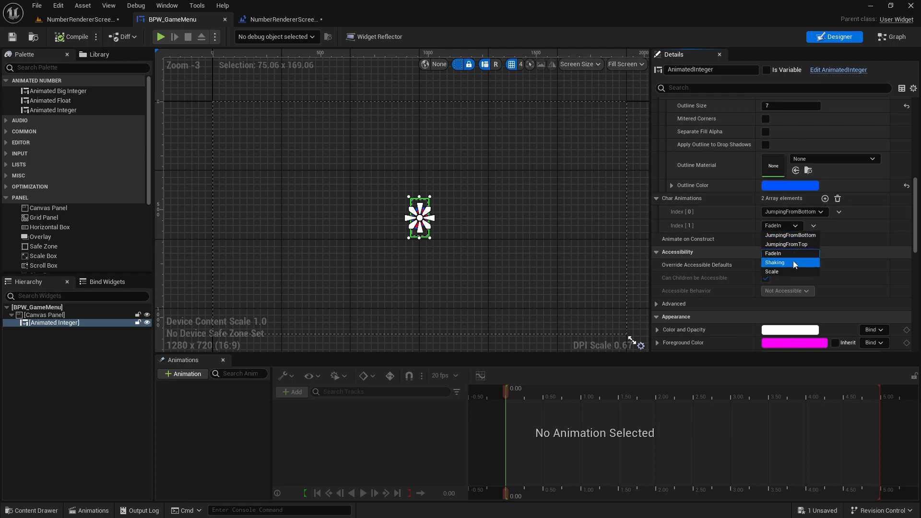
pyautogui.click(789, 263)
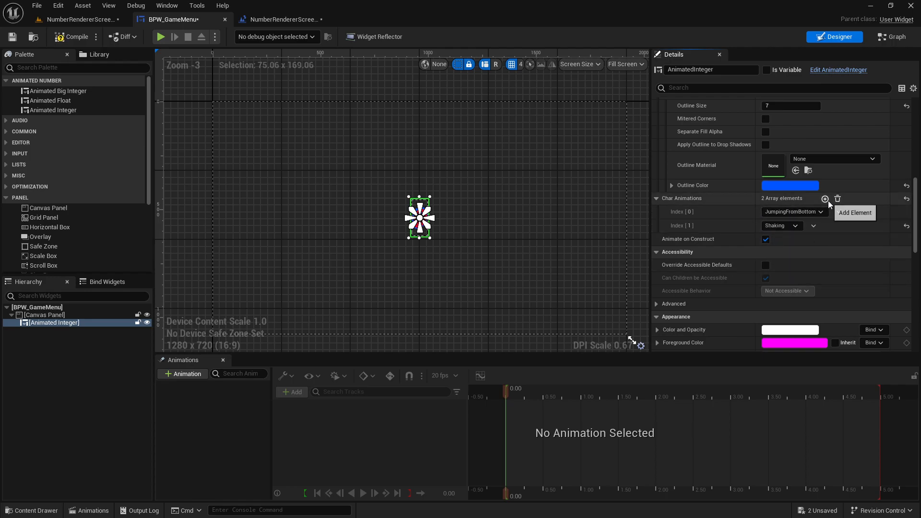
# Step: Add a third Char Animations entry to the Animated Integer and set it to Scale
pyautogui.click(825, 198)
pyautogui.click(787, 241)
pyautogui.click(780, 286)
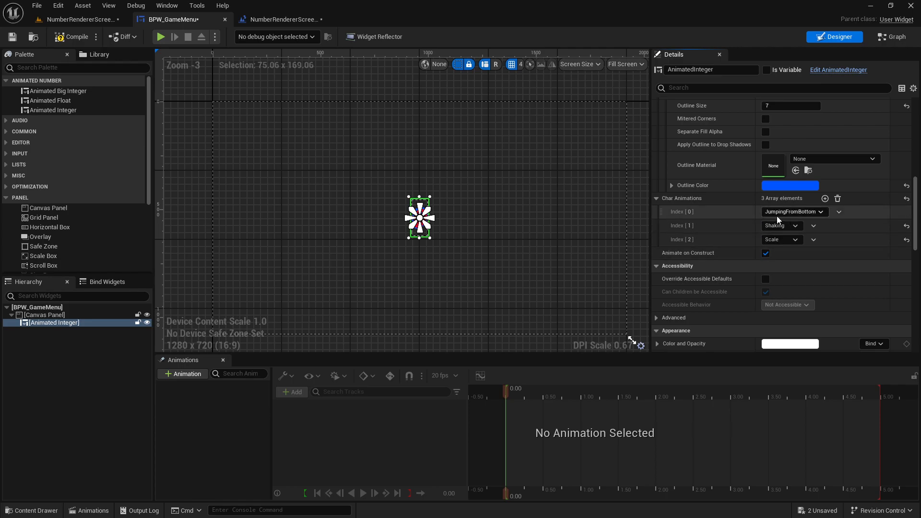
# Step: Turn off Animate on Construct for the Animated Integer, play the level to check the number, and stop the preview
pyautogui.click(765, 254)
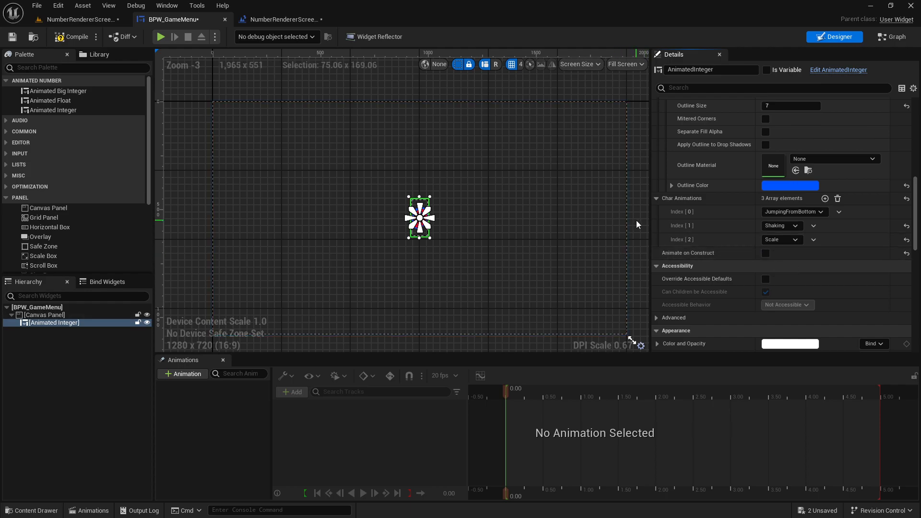
pyautogui.click(636, 224)
pyautogui.click(161, 37)
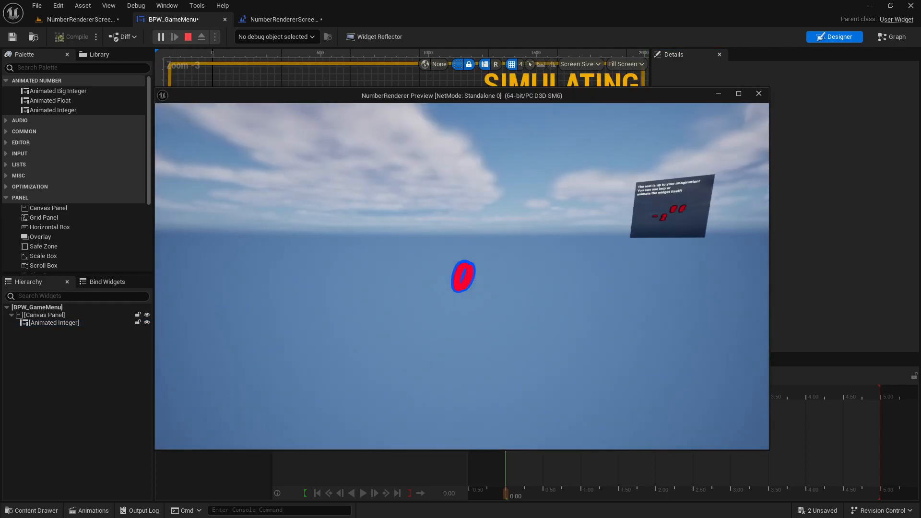
pyautogui.press('Escape')
# Step: Turn Animate on Construct back on for the Animated Integer and play the level again, stopping the preview when done
pyautogui.click(419, 217)
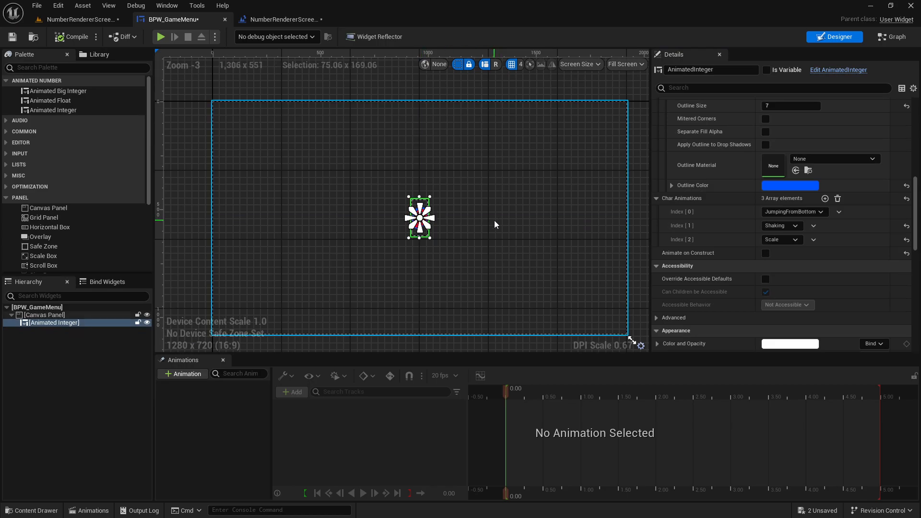
pyautogui.scroll(5, 787, 226)
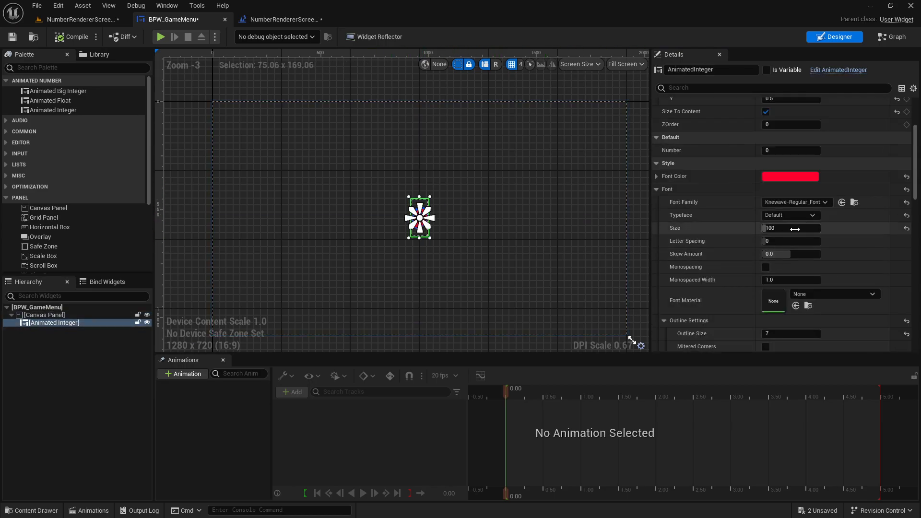
pyautogui.scroll(-5, 787, 225)
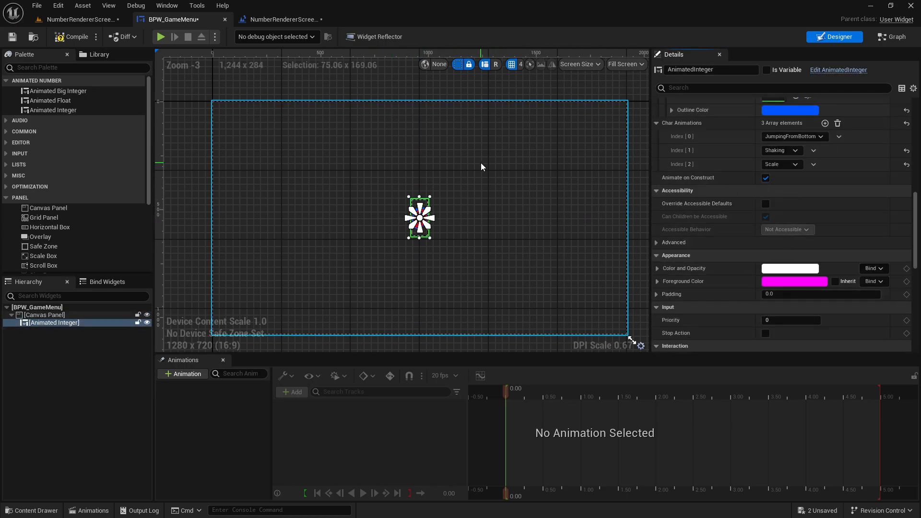
pyautogui.click(488, 165)
pyautogui.click(160, 36)
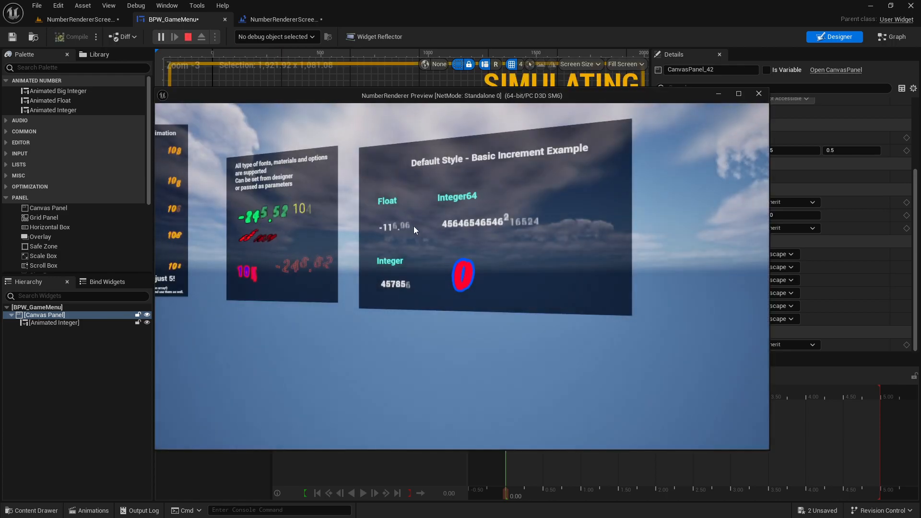
pyautogui.press('Escape')
# Step: Set the Animated Integer's default Number to 200
pyautogui.click(419, 217)
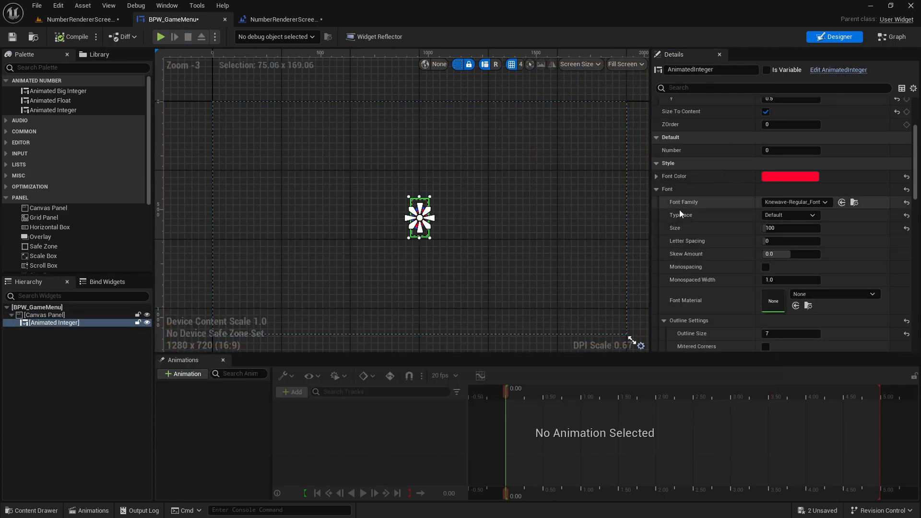
pyautogui.scroll(2, 759, 221)
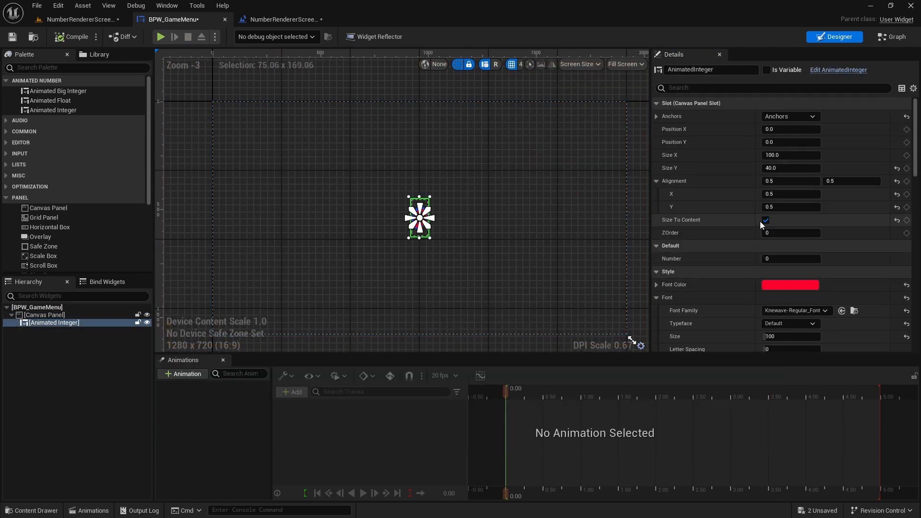
pyautogui.click(776, 259)
pyautogui.write('200')
pyautogui.press('Return')
# Step: Play the level to check the combined character animations on the three-digit number, and stop the preview
pyautogui.click(503, 225)
pyautogui.scroll(3, 492, 223)
pyautogui.scroll(-2, 485, 218)
pyautogui.scroll(-1, 478, 214)
pyautogui.click(161, 37)
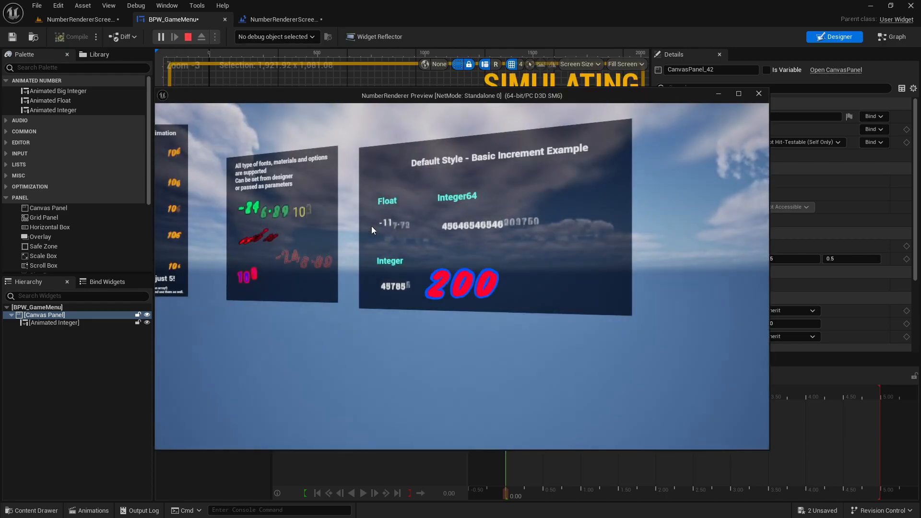
pyautogui.press('Escape')
pyautogui.moveTo(333, 166); pyautogui.dragTo(335, 159, button='right')
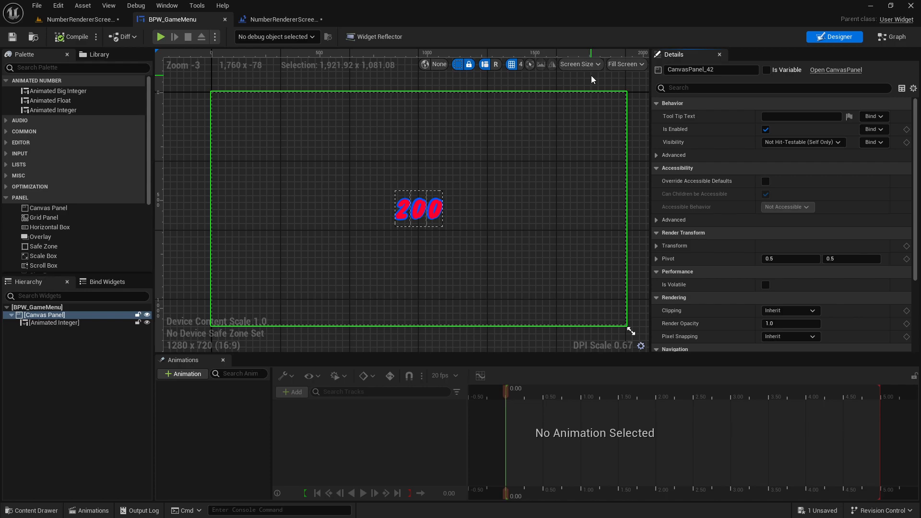
# Step: In the widget's event graph, create an Integer variable named Score
pyautogui.click(892, 37)
pyautogui.moveTo(364, 204); pyautogui.dragTo(540, 187, button='right')
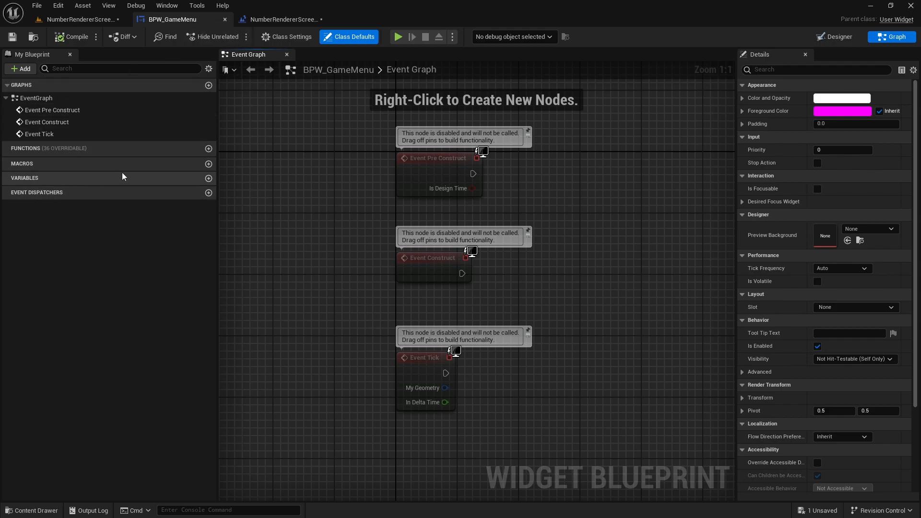
pyautogui.click(208, 178)
pyautogui.write('Score')
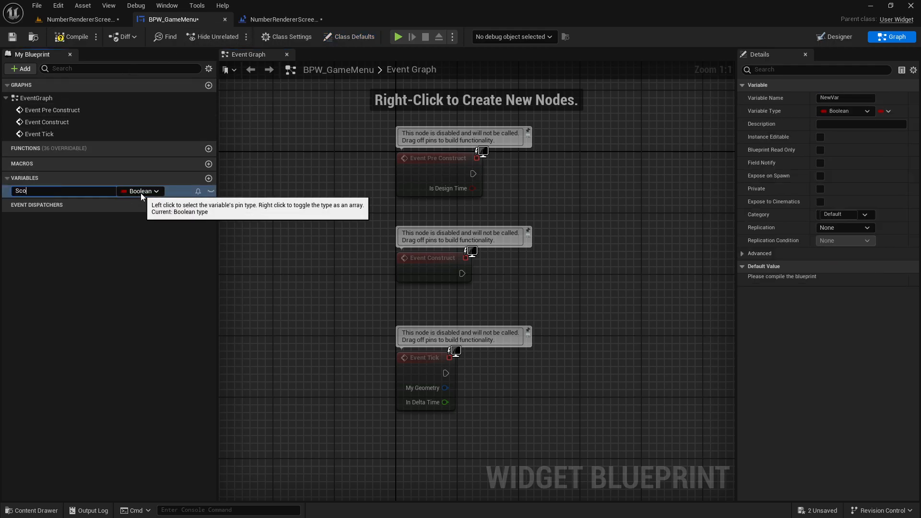
pyautogui.press('Return')
pyautogui.click(149, 194)
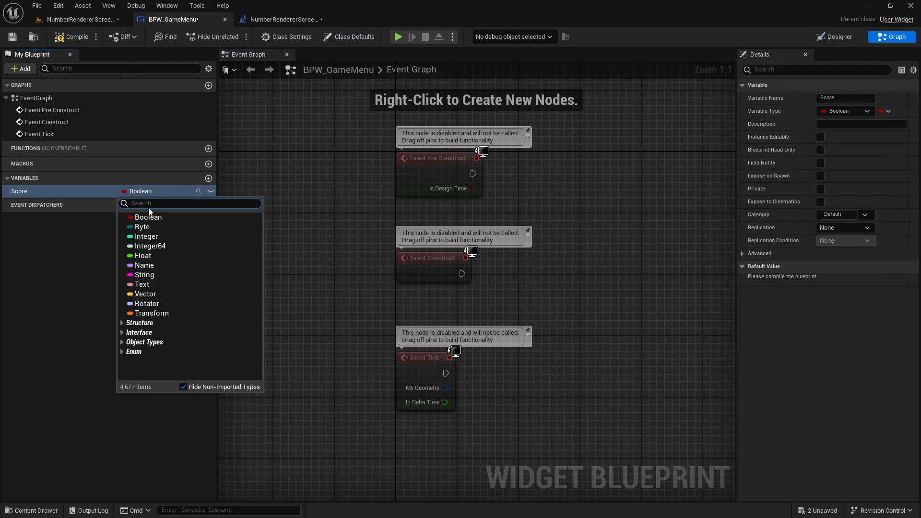
pyautogui.click(144, 239)
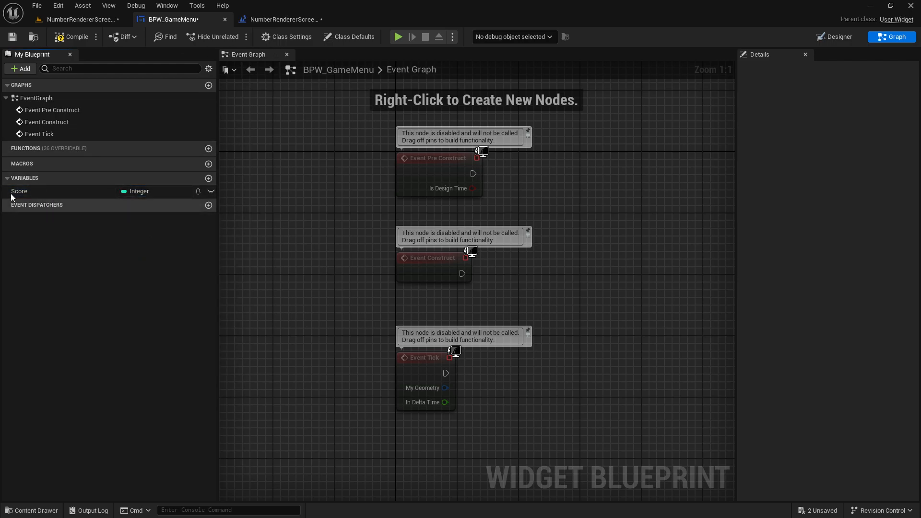
# Step: Return to the widget's designer view and mark the Animated Integer as a variable
pyautogui.click(828, 42)
pyautogui.click(40, 323)
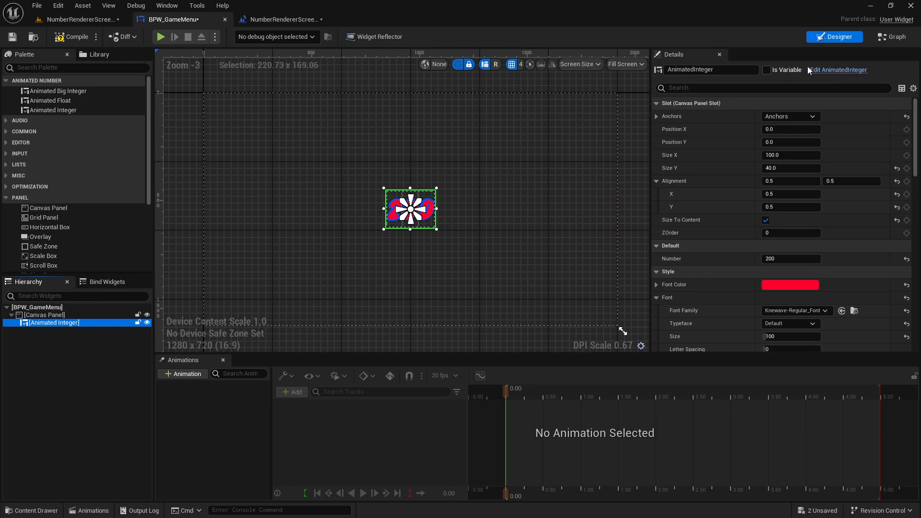
pyautogui.click(766, 71)
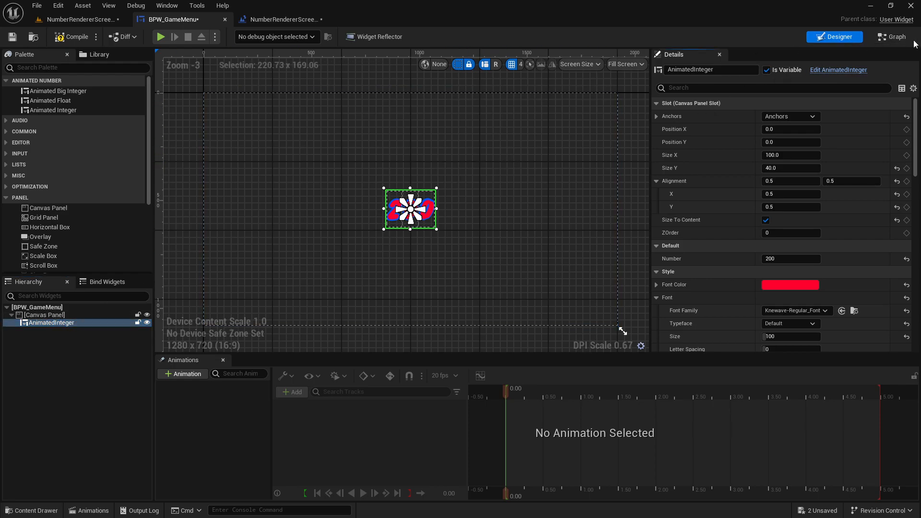
# Step: Place a Get AnimatedInteger node in the widget's event graph, above the Event Pre Construct node
pyautogui.click(896, 37)
pyautogui.moveTo(546, 188); pyautogui.dragTo(410, 234, button='right')
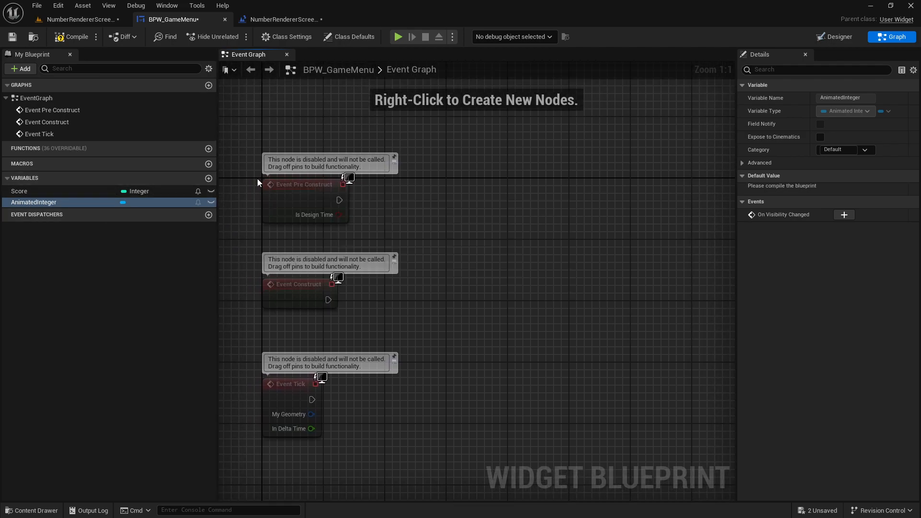
pyautogui.moveTo(396, 235); pyautogui.dragTo(398, 234)
pyautogui.moveTo(236, 164); pyautogui.dragTo(257, 186)
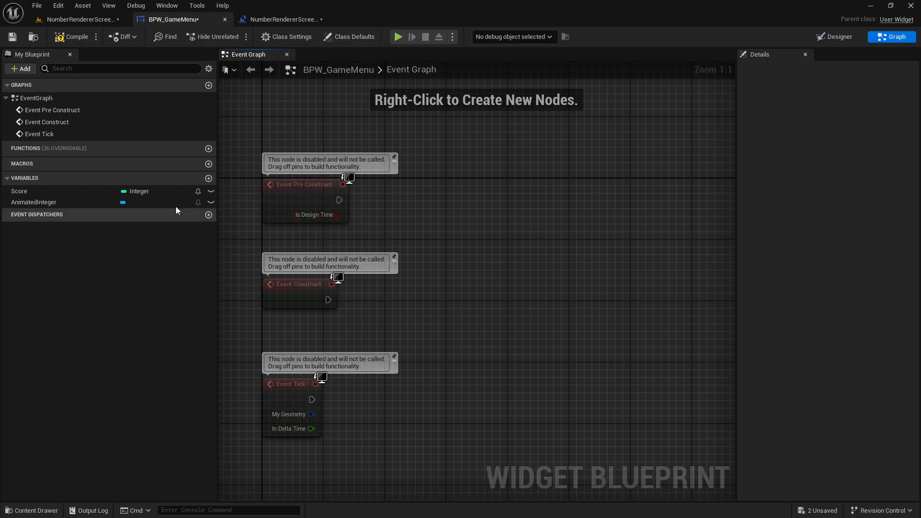
pyautogui.moveTo(31, 203); pyautogui.dragTo(374, 136)
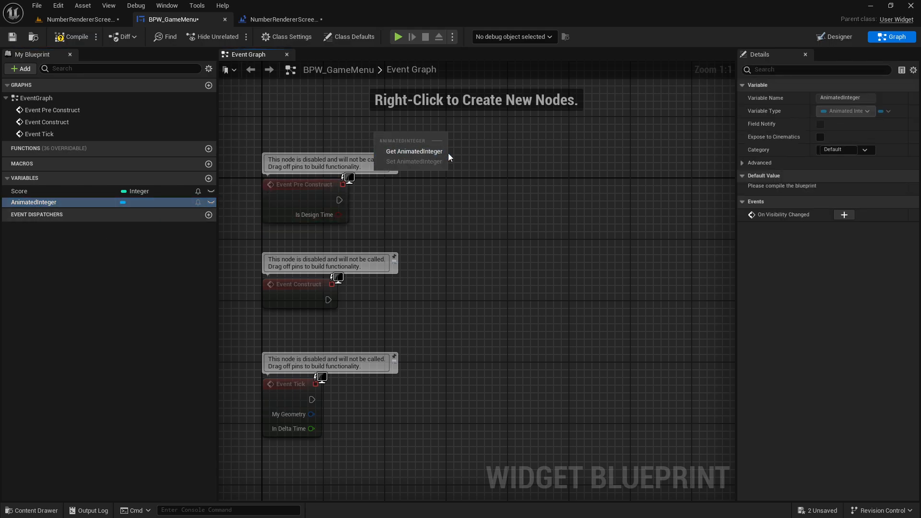
pyautogui.click(438, 152)
# Step: Create a Set Number node from the Animated Integer reference and place it to the right of the events
pyautogui.moveTo(464, 169); pyautogui.dragTo(465, 170)
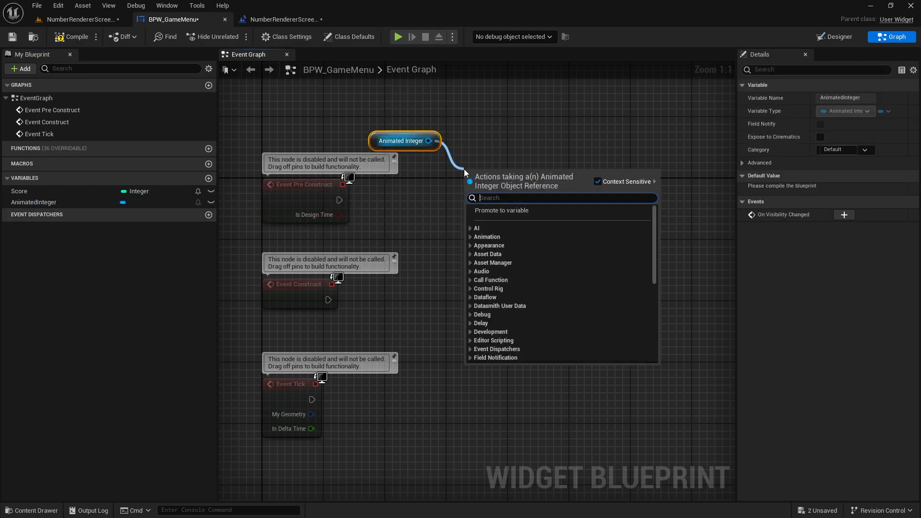
pyautogui.write('set')
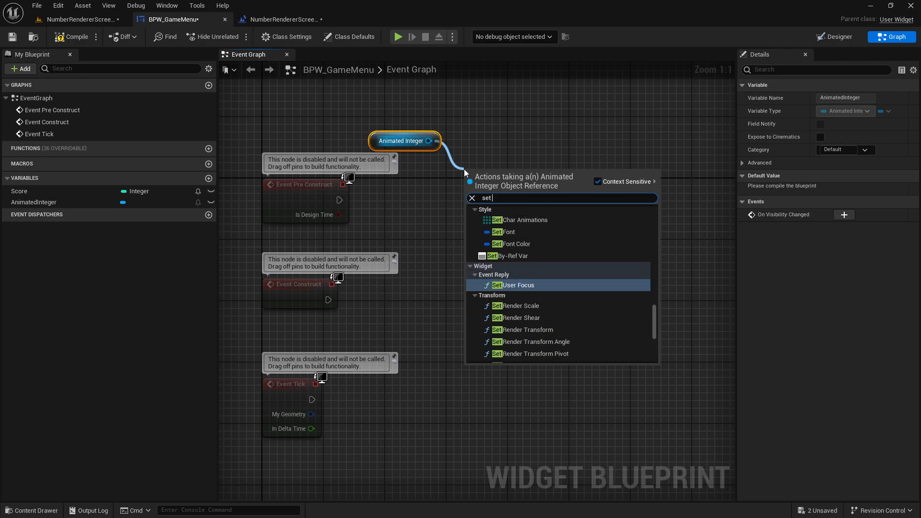
pyautogui.write(' num')
pyautogui.press('Return')
pyautogui.moveTo(493, 170); pyautogui.dragTo(507, 170)
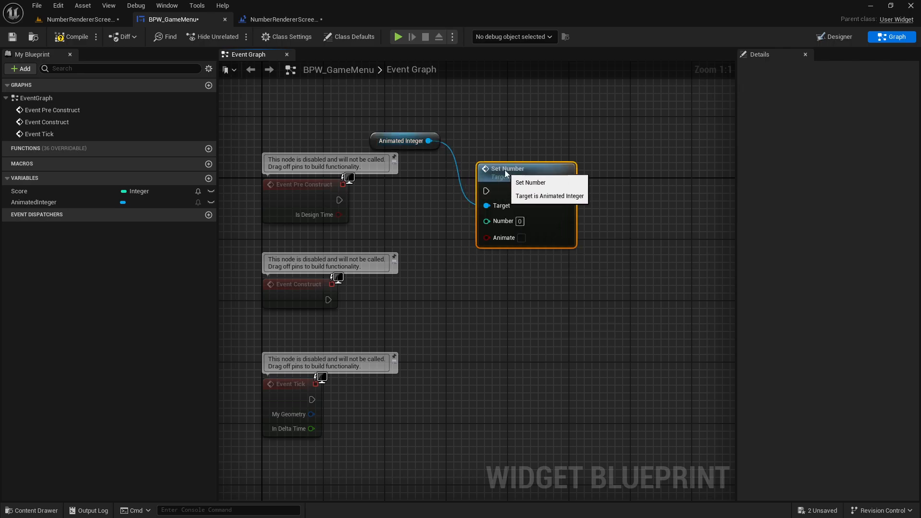
pyautogui.moveTo(382, 111); pyautogui.dragTo(500, 195)
pyautogui.click(443, 125)
pyautogui.click(514, 152)
pyautogui.click(510, 153)
pyautogui.click(504, 156)
pyautogui.click(497, 154)
# Step: Add a Score getter to the graph and connect it to the Set Number node's Number input
pyautogui.moveTo(24, 194); pyautogui.dragTo(343, 246)
pyautogui.click(54, 37)
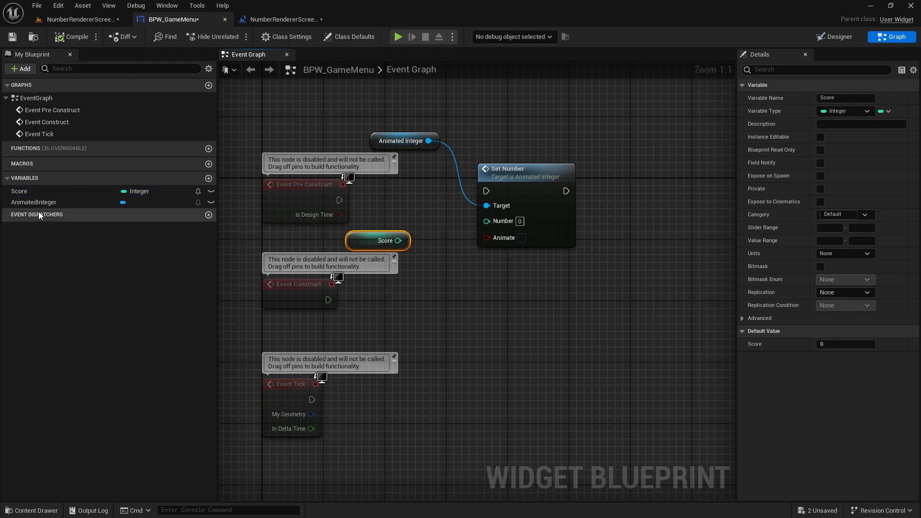
pyautogui.click(40, 191)
pyautogui.click(425, 223)
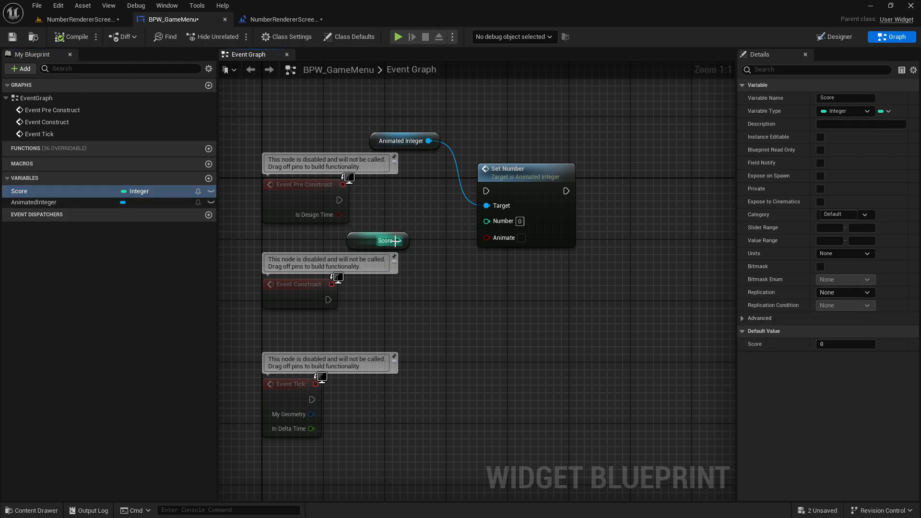
pyautogui.moveTo(361, 242); pyautogui.dragTo(353, 242)
pyautogui.click(383, 217)
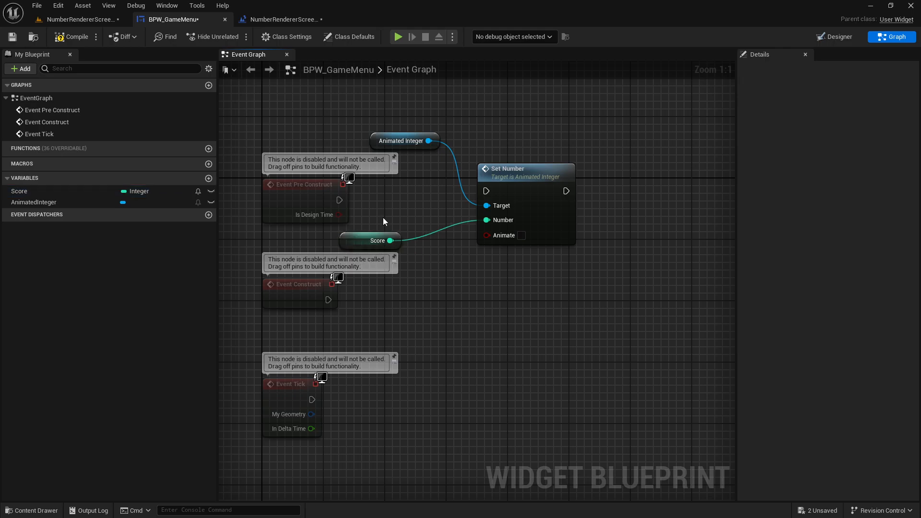
# Step: Connect Event Pre Construct to the Set Number node and rearrange the event and Animated Integer nodes around it
pyautogui.moveTo(406, 141); pyautogui.dragTo(430, 134)
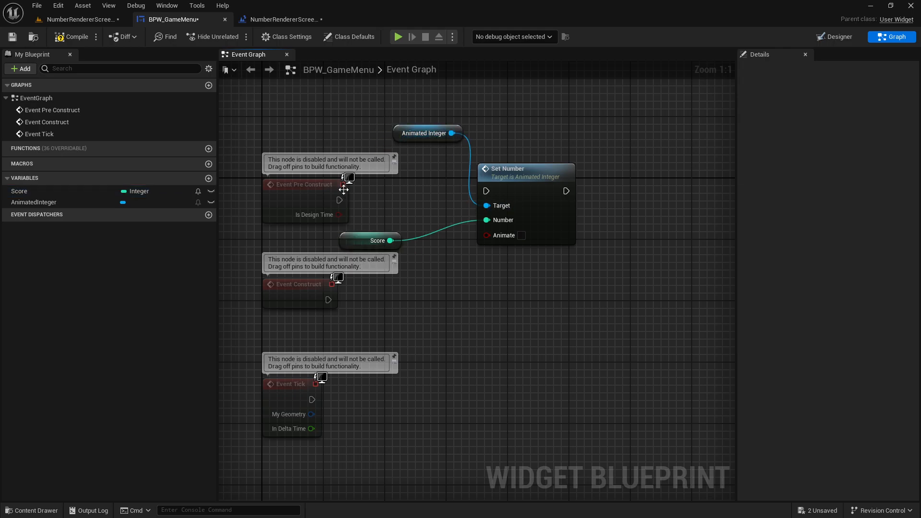
pyautogui.moveTo(489, 194); pyautogui.dragTo(487, 192)
pyautogui.moveTo(318, 178); pyautogui.dragTo(341, 171)
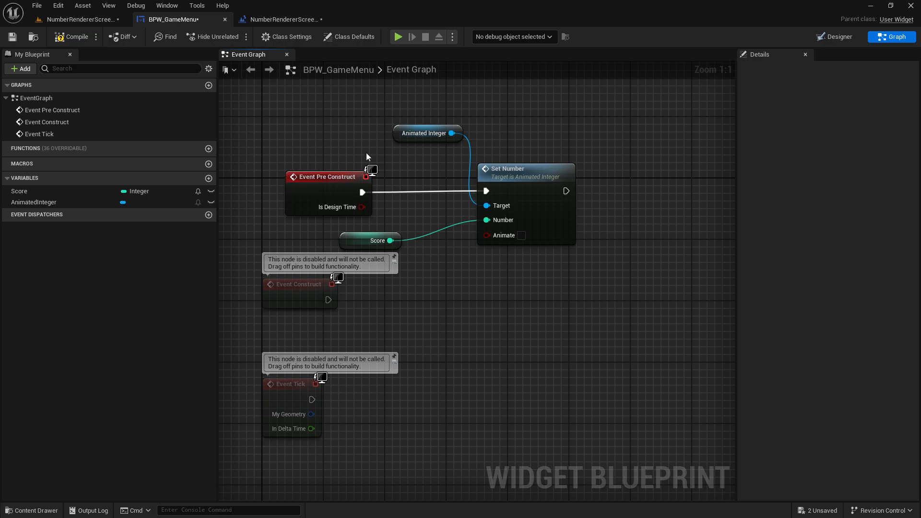
# Step: Enable Animate on the Set Number node, shift the Score getter slightly right, and compile the widget
pyautogui.click(521, 236)
pyautogui.moveTo(353, 241); pyautogui.dragTo(362, 242)
pyautogui.click(507, 268)
pyautogui.click(72, 36)
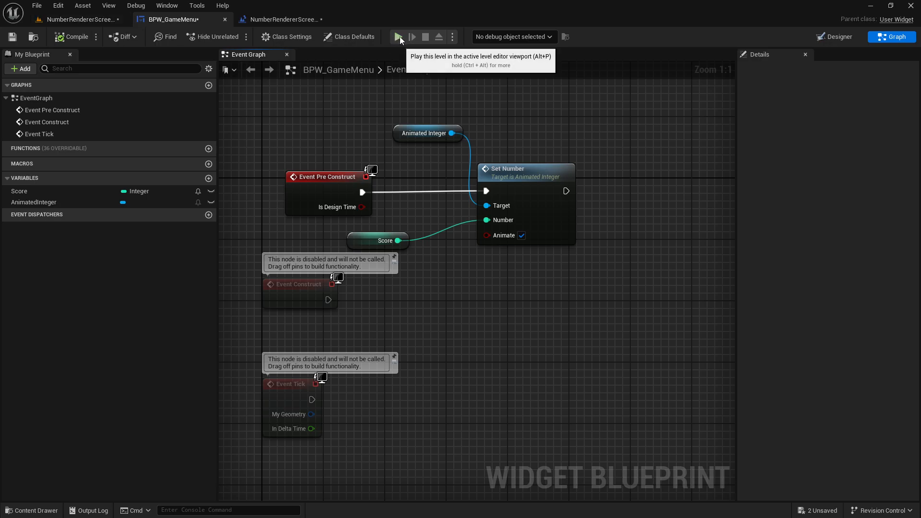
# Step: In the designer view, try setting the Animated Integer's Number to 200 and compile the widget
pyautogui.click(835, 37)
pyautogui.scroll(5, 447, 206)
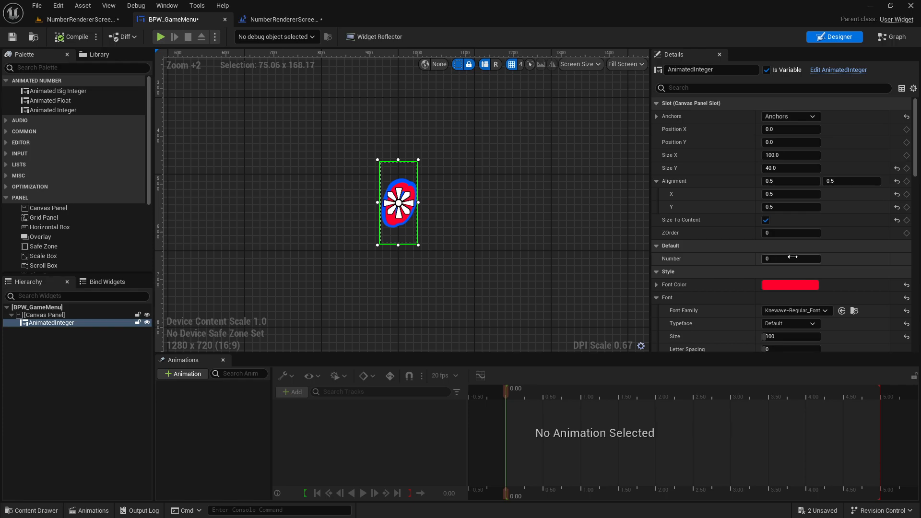
pyautogui.press('Return')
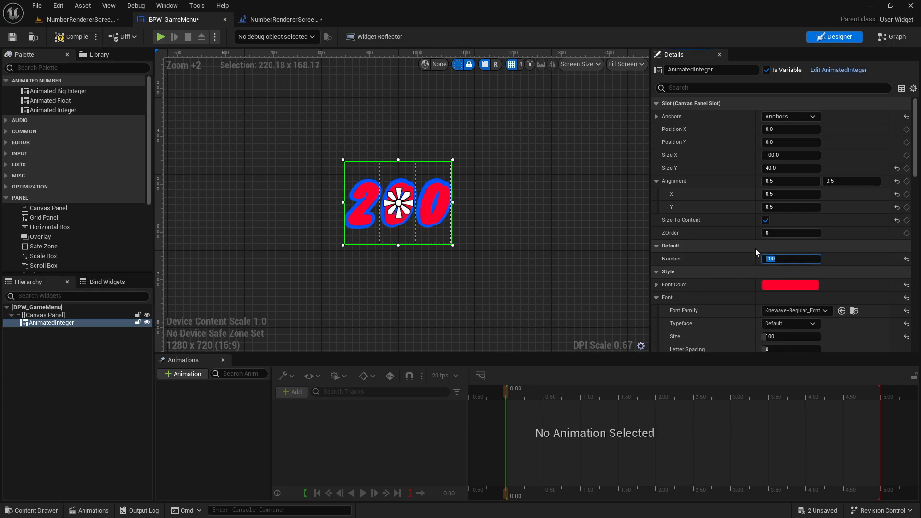
pyautogui.click(538, 219)
pyautogui.click(68, 40)
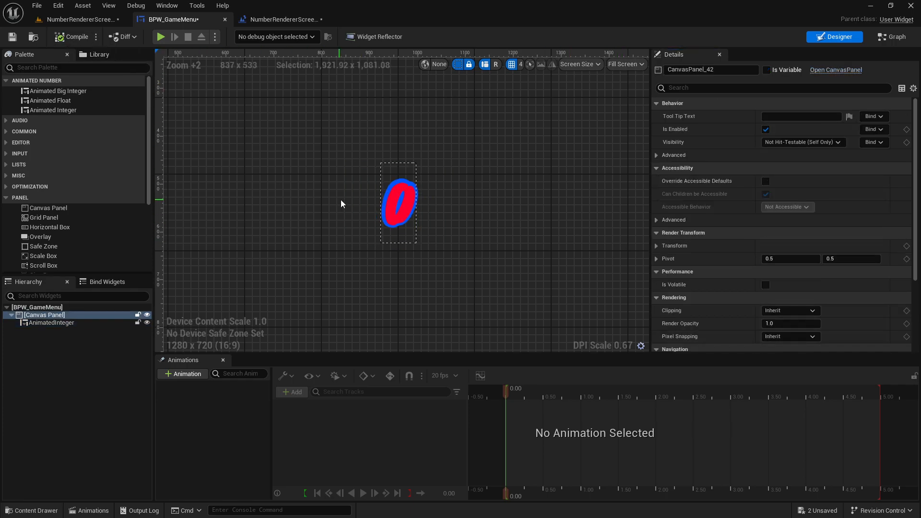
pyautogui.click(392, 200)
pyautogui.click(366, 187)
# Step: Review the Event Pre Construct, Animated Integer, Score and Set Number nodes in the BPW_GameMenu widget's event graph
pyautogui.click(282, 21)
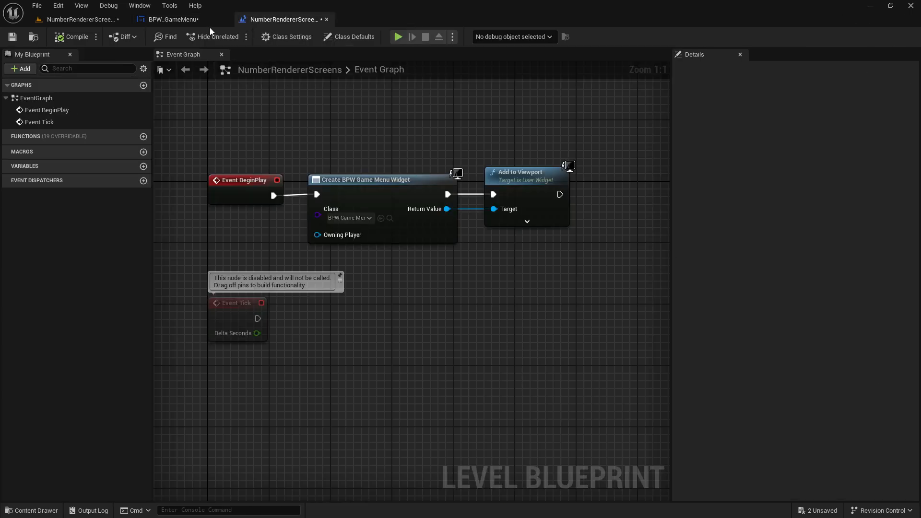
pyautogui.click(173, 19)
pyautogui.click(888, 42)
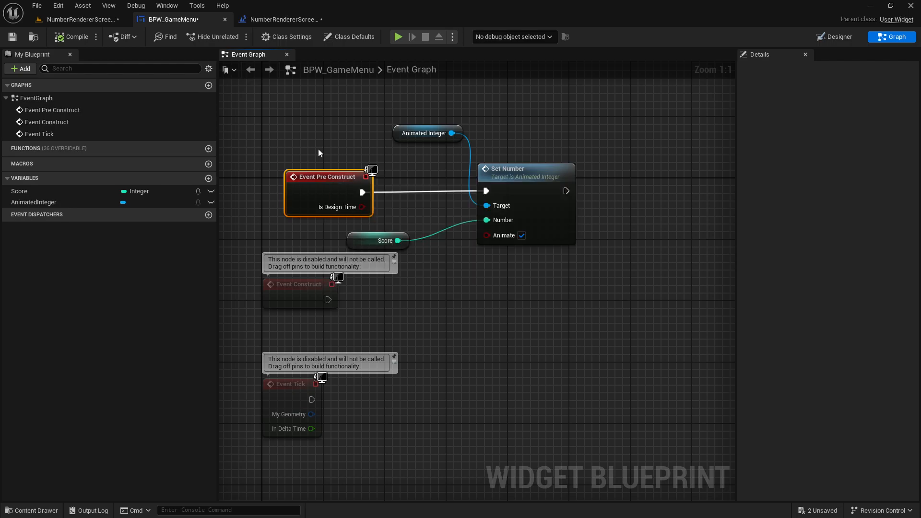
pyautogui.moveTo(306, 114); pyautogui.dragTo(551, 251)
pyautogui.click(551, 251)
pyautogui.moveTo(308, 113); pyautogui.dragTo(551, 249)
pyautogui.click(533, 144)
pyautogui.moveTo(317, 115); pyautogui.dragTo(544, 251)
pyautogui.click(545, 251)
pyautogui.moveTo(320, 115); pyautogui.dragTo(519, 253)
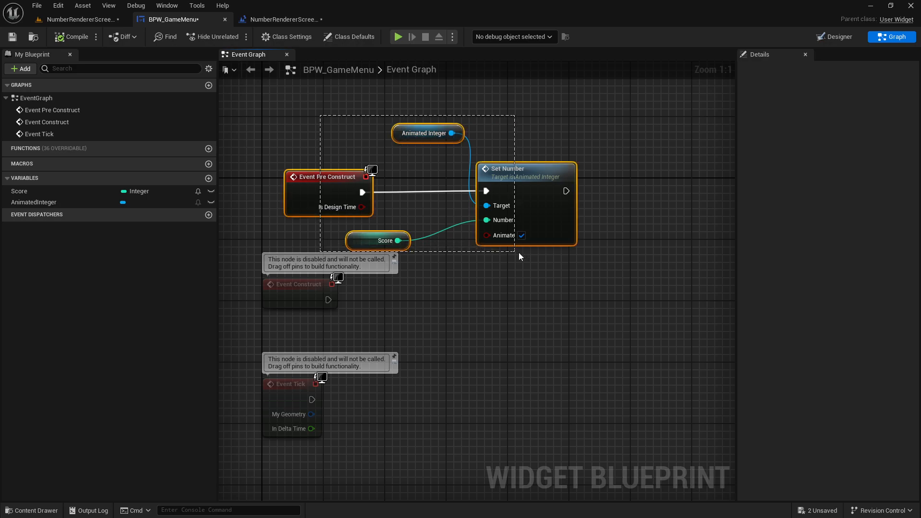
pyautogui.moveTo(583, 263); pyautogui.dragTo(588, 261)
pyautogui.click(588, 262)
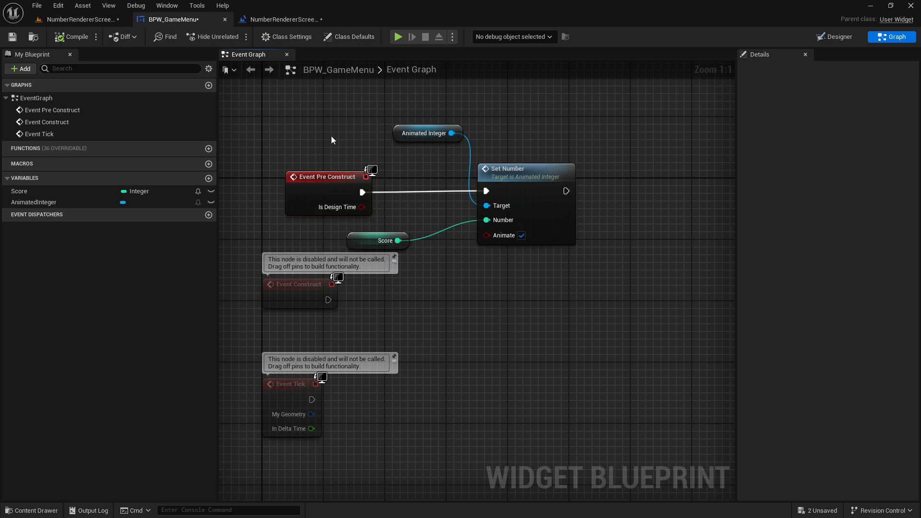
# Step: Set the Score variable's default value to 210 and check the number in the designer preview
pyautogui.click(21, 191)
pyautogui.click(836, 345)
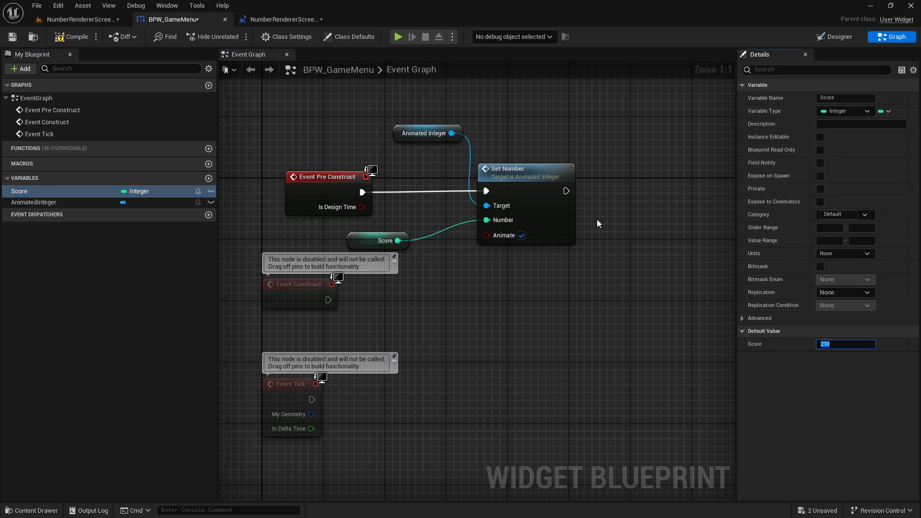
pyautogui.click(836, 36)
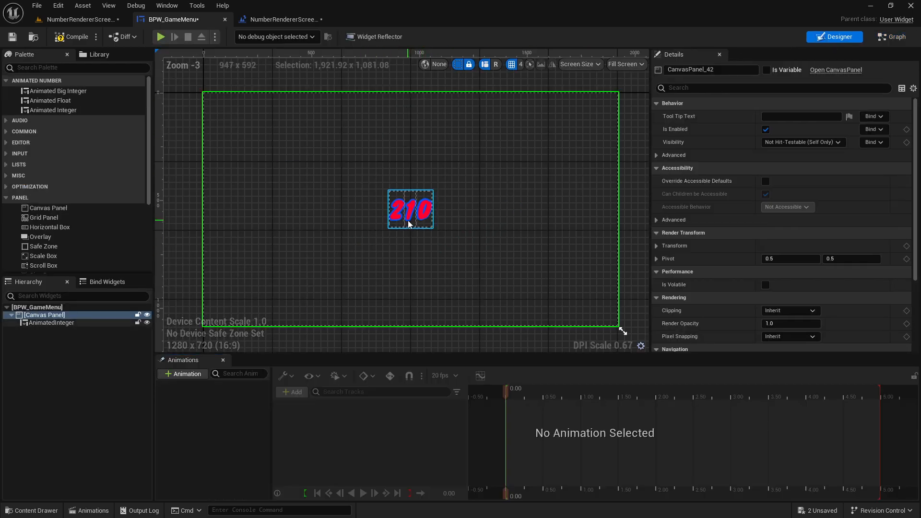
pyautogui.click(282, 19)
pyautogui.click(211, 19)
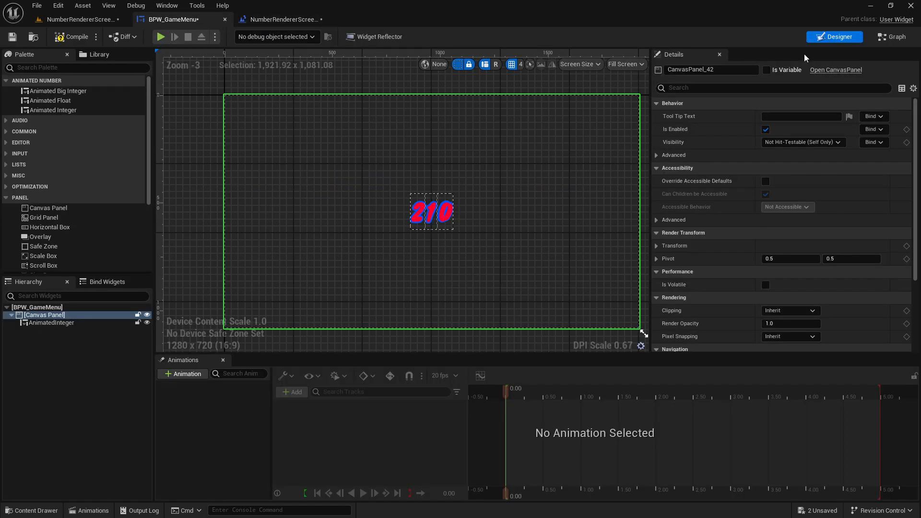
# Step: Set the Score variable's default value to 0 in the widget's graph, compile and save
pyautogui.click(894, 37)
pyautogui.click(62, 191)
pyautogui.click(832, 343)
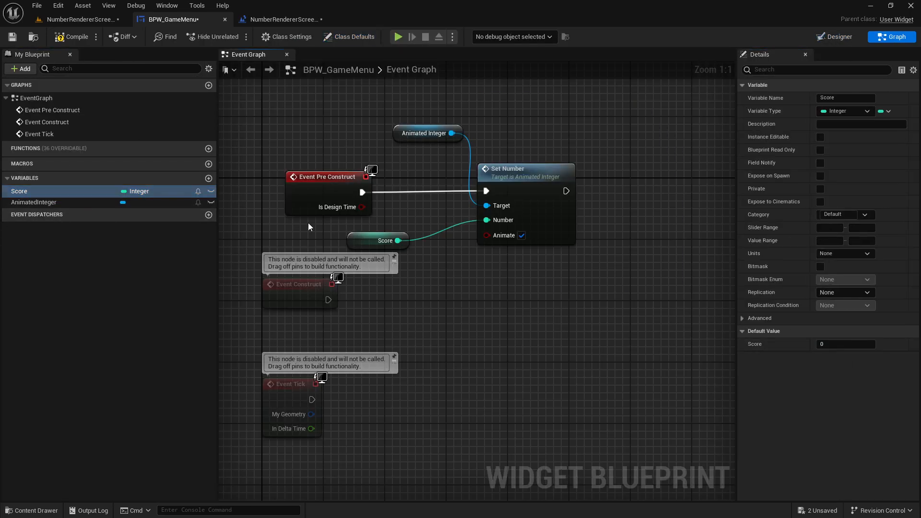
pyautogui.click(409, 217)
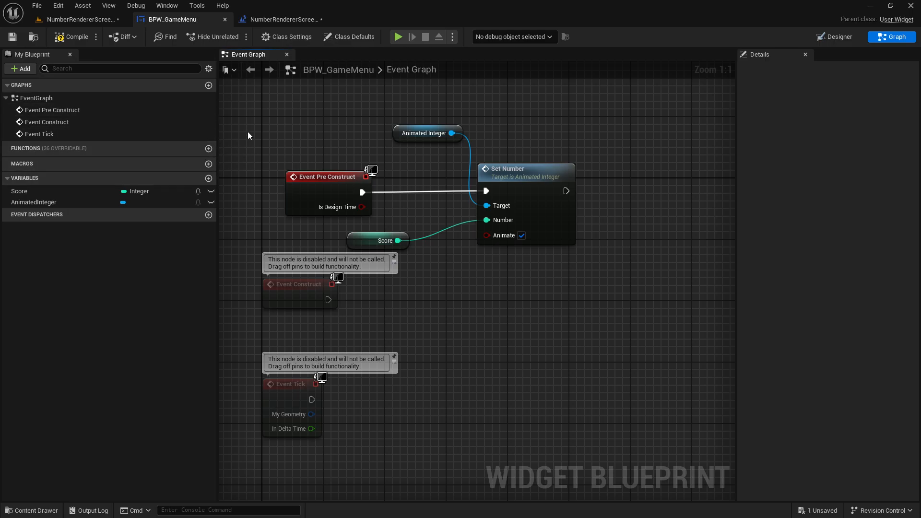
# Step: Create a function named AddToScore in the BPW_GameMenu widget
pyautogui.click(207, 149)
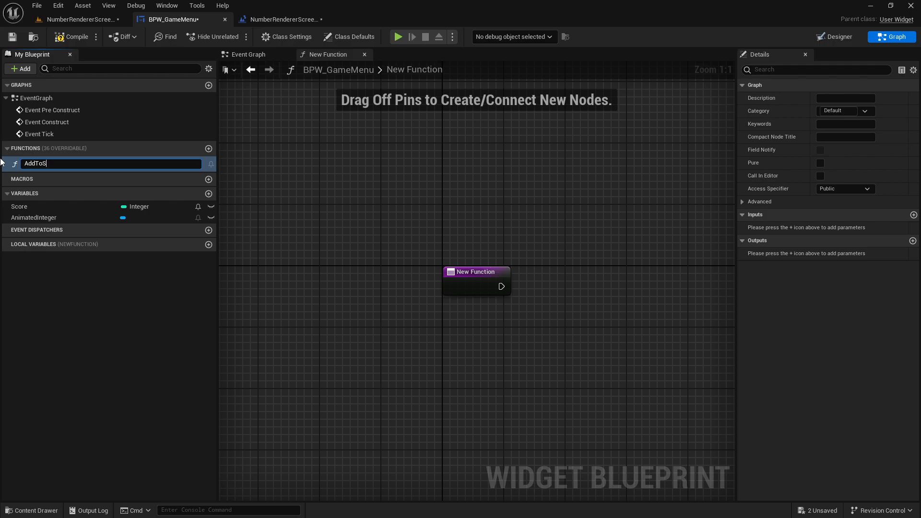
pyautogui.write('AddToScore')
pyautogui.press('Return')
# Step: In AddToScore, sum the Score getter and a new integer function input with an Add node and feed the result into a Set Score node
pyautogui.moveTo(29, 203); pyautogui.dragTo(503, 381)
pyautogui.moveTo(59, 206); pyautogui.dragTo(541, 360)
pyautogui.click(666, 294)
pyautogui.write('+')
pyautogui.press('Return')
pyautogui.press('Escape')
pyautogui.moveTo(621, 323); pyautogui.dragTo(540, 367)
pyautogui.moveTo(621, 306); pyautogui.dragTo(654, 274)
pyautogui.moveTo(541, 273); pyautogui.dragTo(537, 263, button='right')
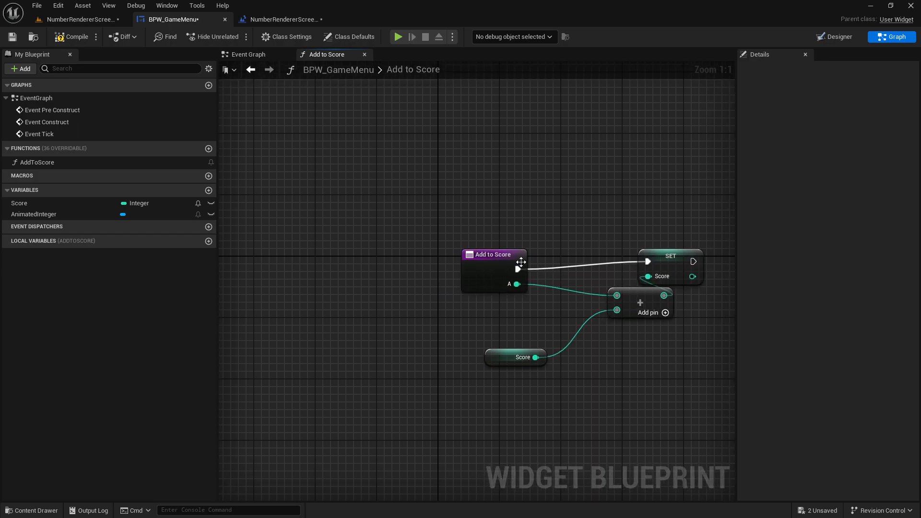
# Step: Rename the function's integer input to "Score to be added" and line up the entry, Add and SET nodes
pyautogui.moveTo(518, 254); pyautogui.dragTo(541, 246)
pyautogui.click(763, 253)
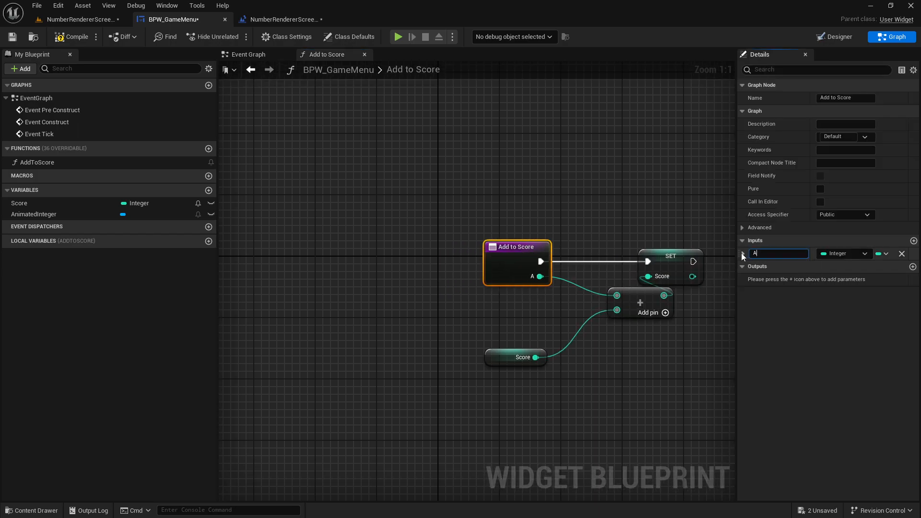
pyautogui.write('Score to be added')
pyautogui.press('Return')
pyautogui.moveTo(663, 238); pyautogui.dragTo(488, 254, button='right')
pyautogui.moveTo(461, 317); pyautogui.dragTo(422, 315)
pyautogui.click(445, 255)
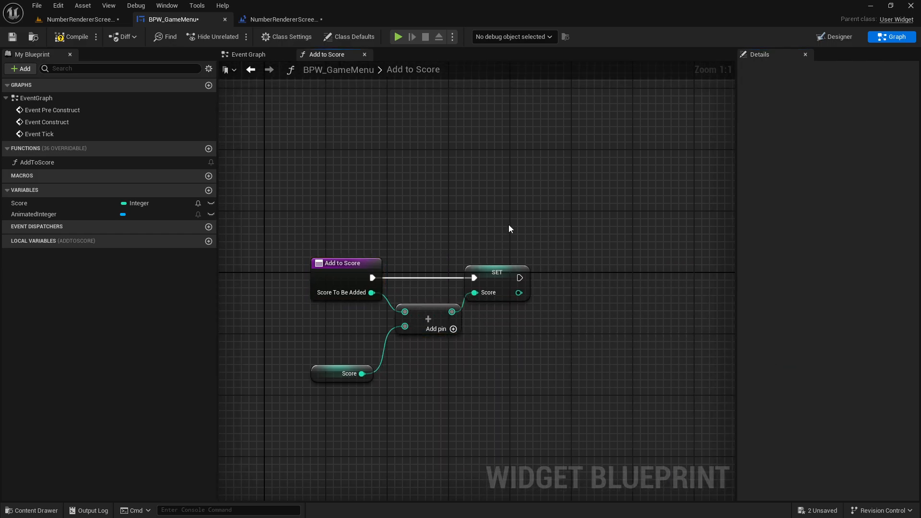
# Step: Copy the Animated Integer and Set Number nodes from the event graph into AddToScore and connect Set Number after the SET node
pyautogui.click(249, 59)
pyautogui.moveTo(422, 104); pyautogui.dragTo(508, 179)
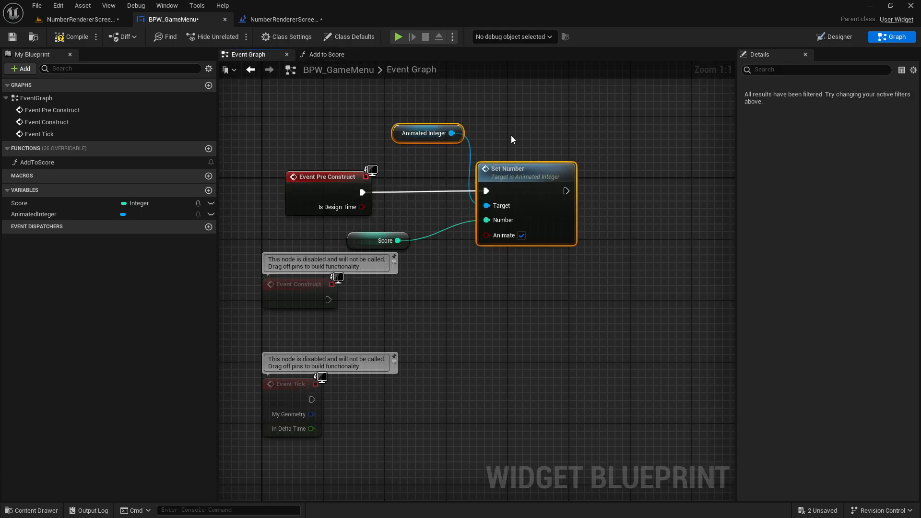
pyautogui.click(317, 55)
pyautogui.hotkey('ctrl', 'v')
pyautogui.moveTo(477, 270); pyautogui.dragTo(553, 271)
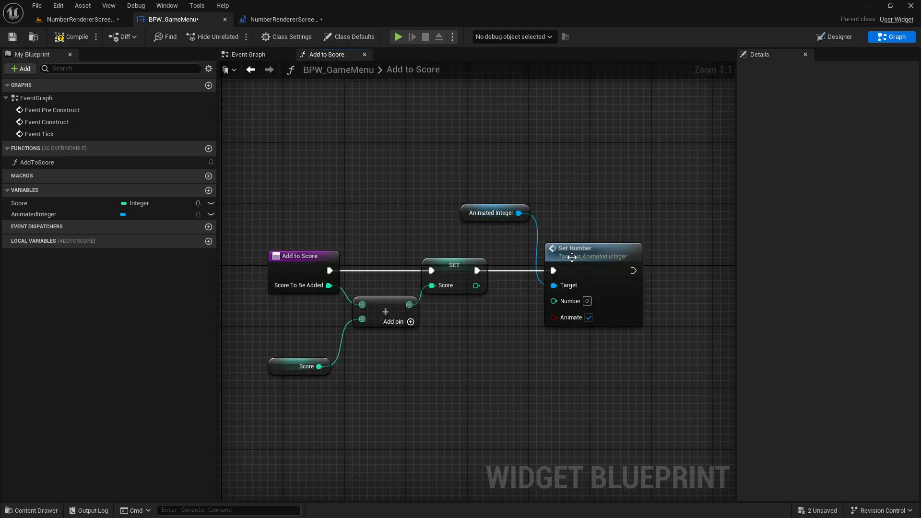
# Step: Shift the Set Number node slightly closer to the SET node, keep Animate enabled, and compile and save the widget
pyautogui.moveTo(595, 251); pyautogui.dragTo(587, 250)
pyautogui.click(581, 317)
pyautogui.click(411, 164)
pyautogui.click(73, 37)
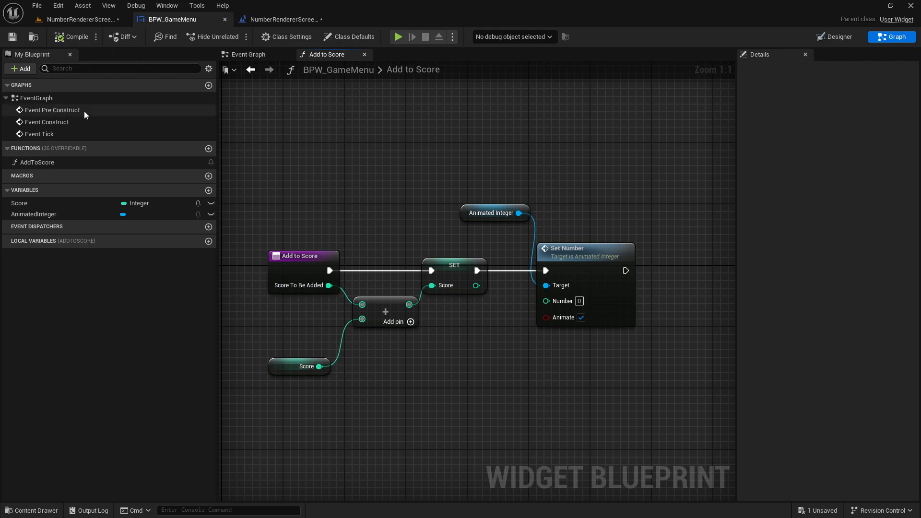
pyautogui.moveTo(354, 269); pyautogui.dragTo(645, 398)
pyautogui.click(644, 398)
pyautogui.moveTo(267, 169); pyautogui.dragTo(649, 398)
pyautogui.click(649, 398)
pyautogui.moveTo(308, 140); pyautogui.dragTo(324, 153, button='right')
# Step: Switch to the NumberRendererScreens level blueprint and place its tab ahead of the BPW_GameMenu tab
pyautogui.click(82, 19)
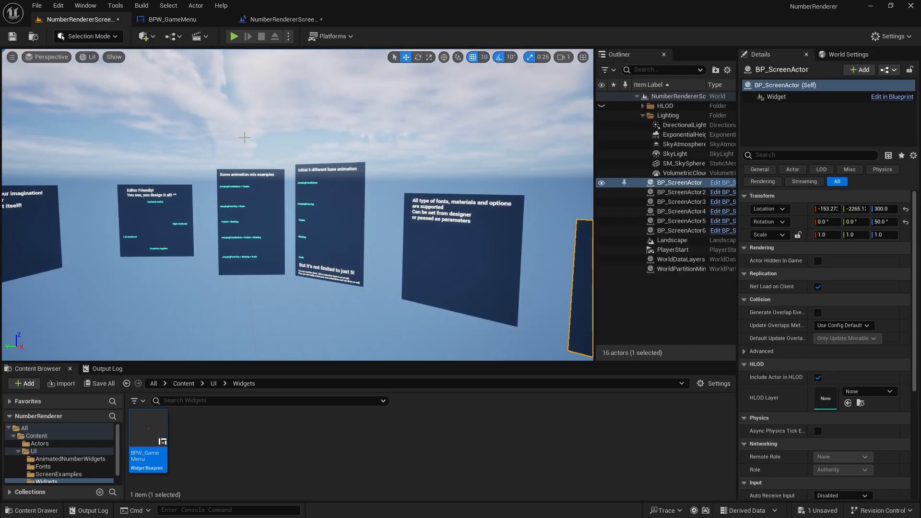
pyautogui.moveTo(278, 19); pyautogui.dragTo(174, 20)
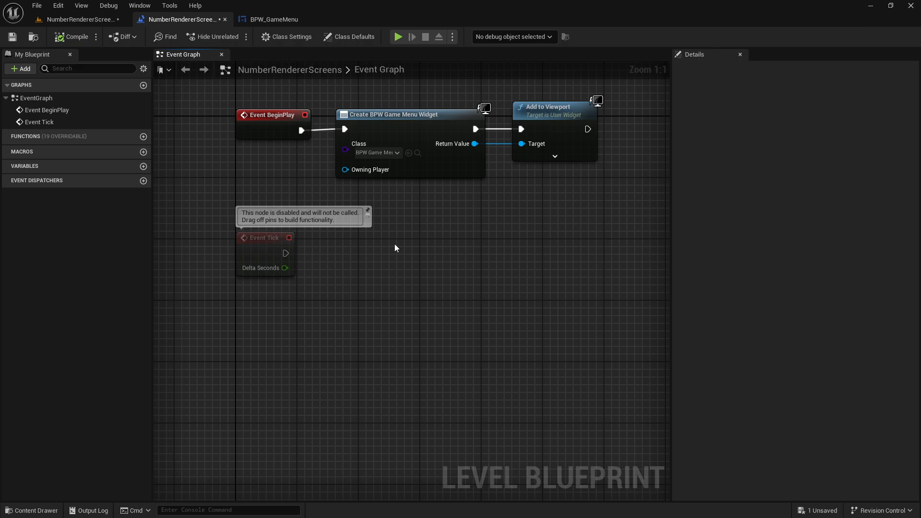
pyautogui.moveTo(329, 97); pyautogui.dragTo(609, 201)
pyautogui.moveTo(372, 98); pyautogui.dragTo(593, 201)
pyautogui.click(617, 214)
pyautogui.moveTo(617, 215); pyautogui.dragTo(534, 236, button='right')
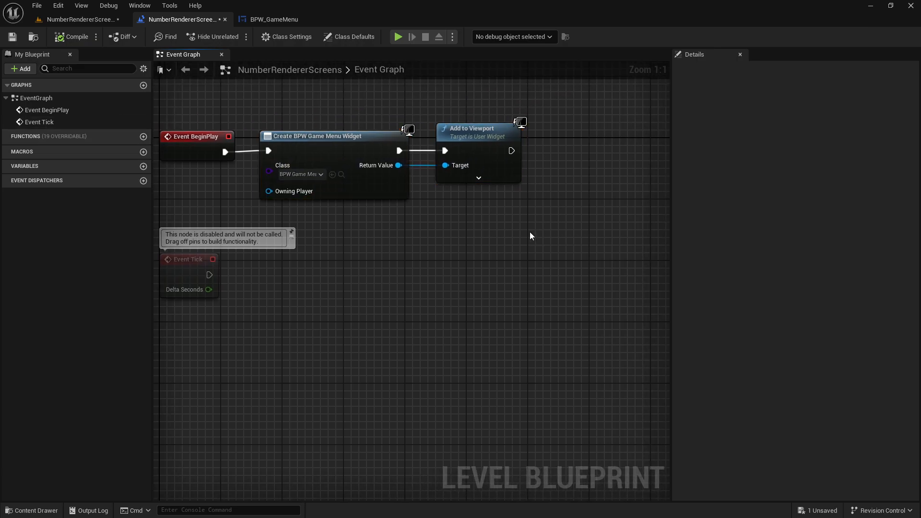
# Step: Add a variable named GameMenu to the level blueprint with the type BPW Game Menu Object Reference
pyautogui.click(143, 166)
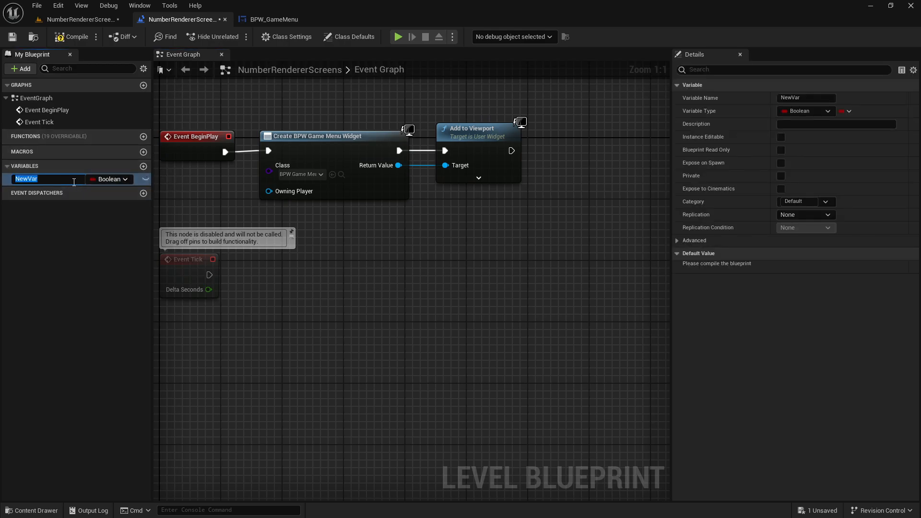
pyautogui.write('GameMenu')
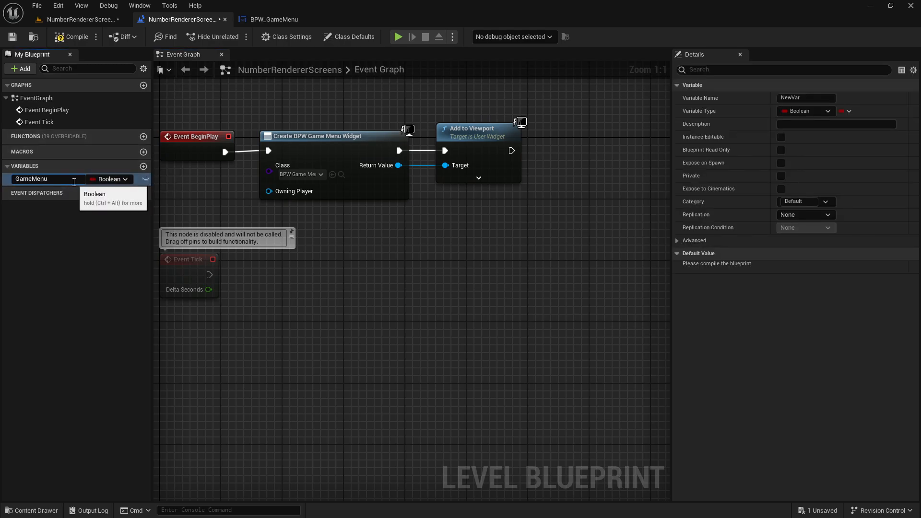
pyautogui.press('Return')
pyautogui.click(113, 179)
pyautogui.write('Game')
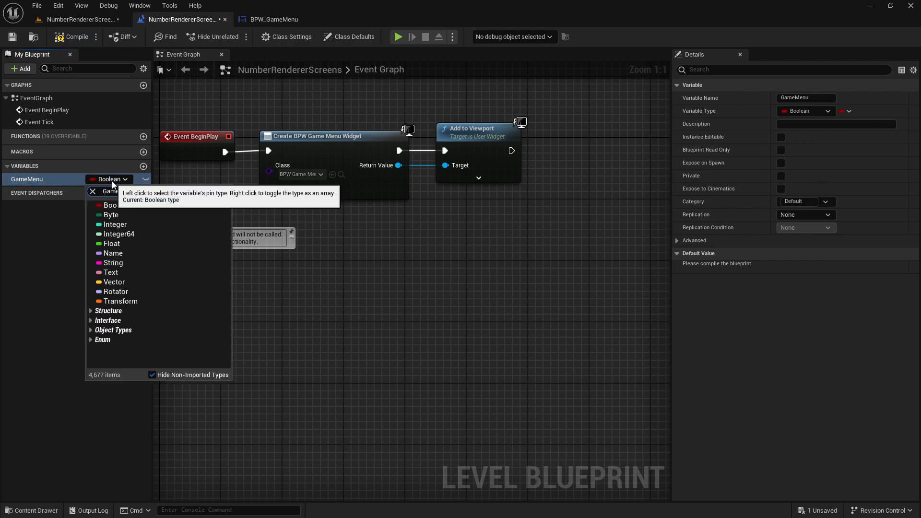
pyautogui.write('nu')
pyautogui.write('meMe')
pyautogui.moveTo(212, 215)
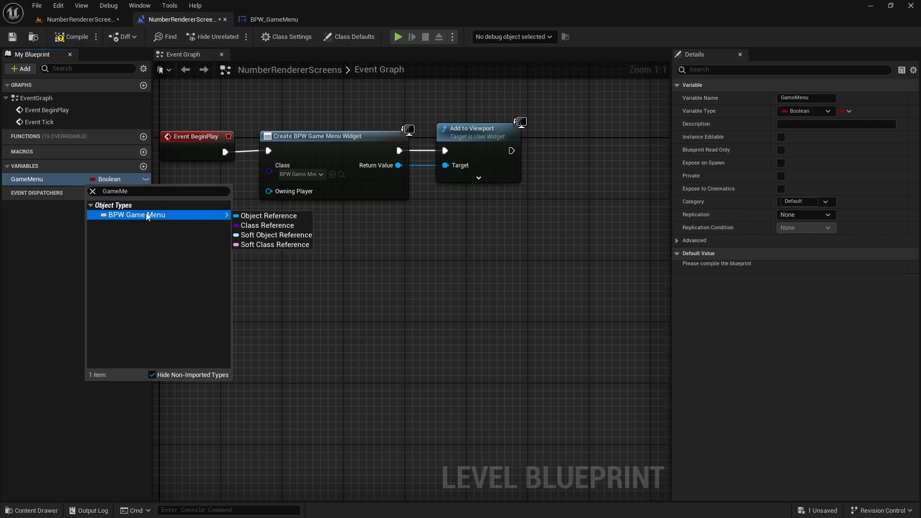
pyautogui.click(247, 217)
# Step: Add a Set GameMenu node after Add to Viewport, feed it the created widget's Return Value, and compile the level blueprint
pyautogui.moveTo(74, 182); pyautogui.dragTo(551, 125)
pyautogui.moveTo(24, 180); pyautogui.dragTo(576, 156)
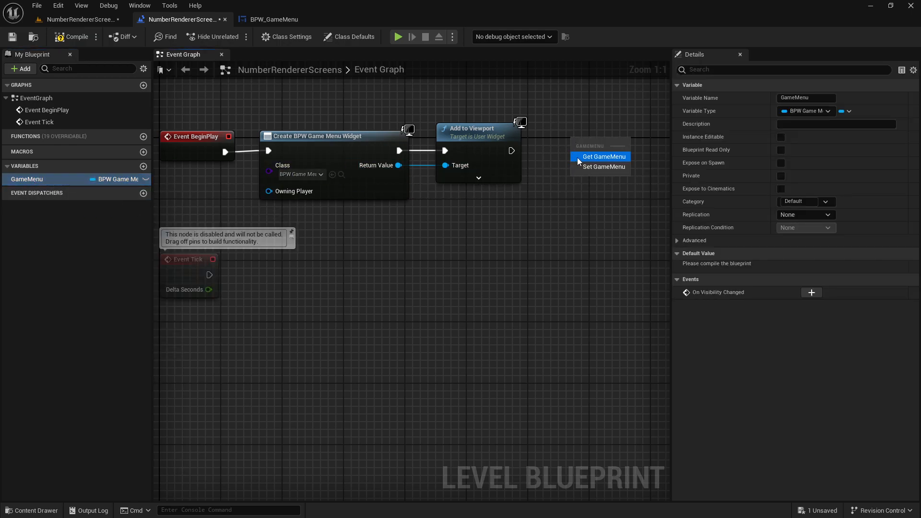
pyautogui.click(583, 166)
pyautogui.moveTo(514, 152); pyautogui.dragTo(580, 146)
pyautogui.moveTo(396, 166); pyautogui.dragTo(577, 165)
pyautogui.click(575, 126)
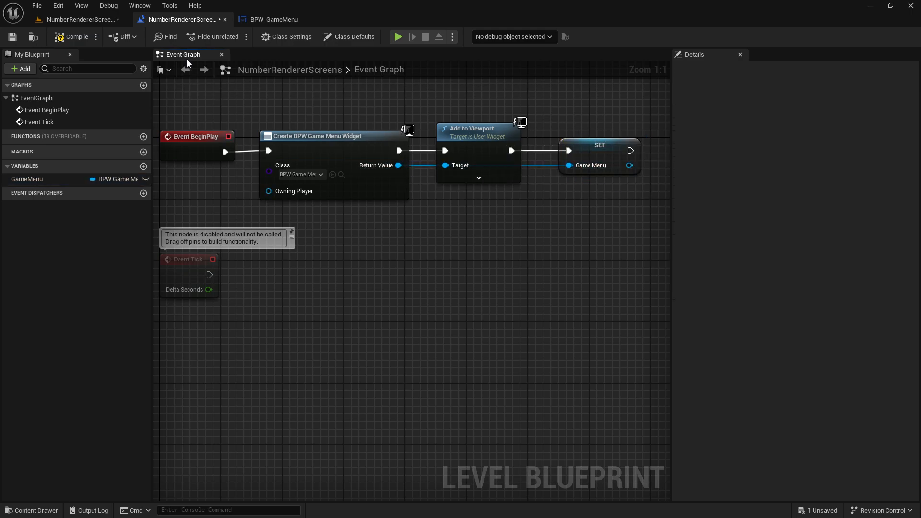
pyautogui.click(71, 37)
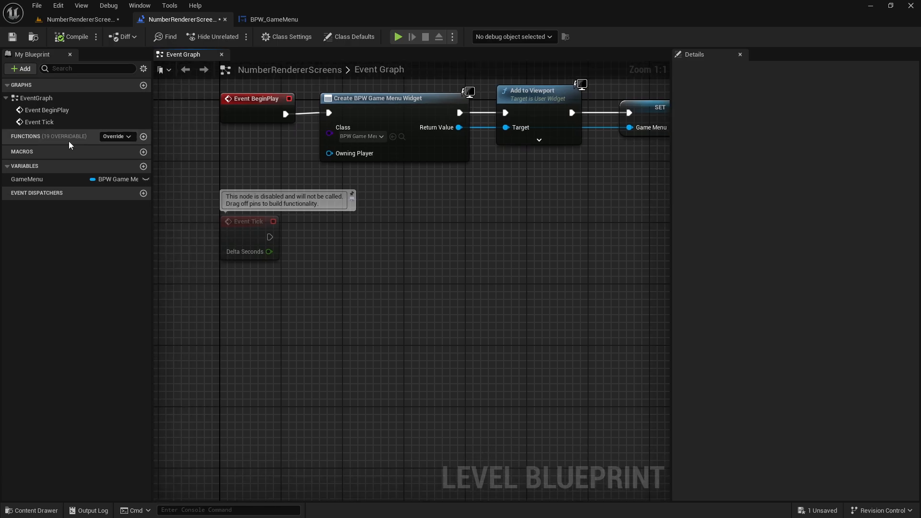
# Step: Add a GameMenu getter below the existing nodes and call the Add to Score function on it
pyautogui.moveTo(29, 179); pyautogui.dragTo(436, 304)
pyautogui.click(356, 282)
pyautogui.write('a')
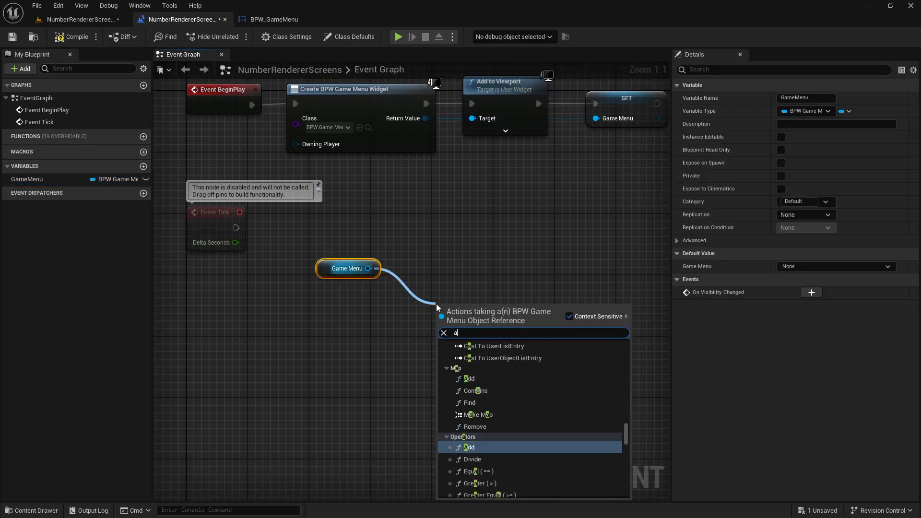
pyautogui.write('dd to score')
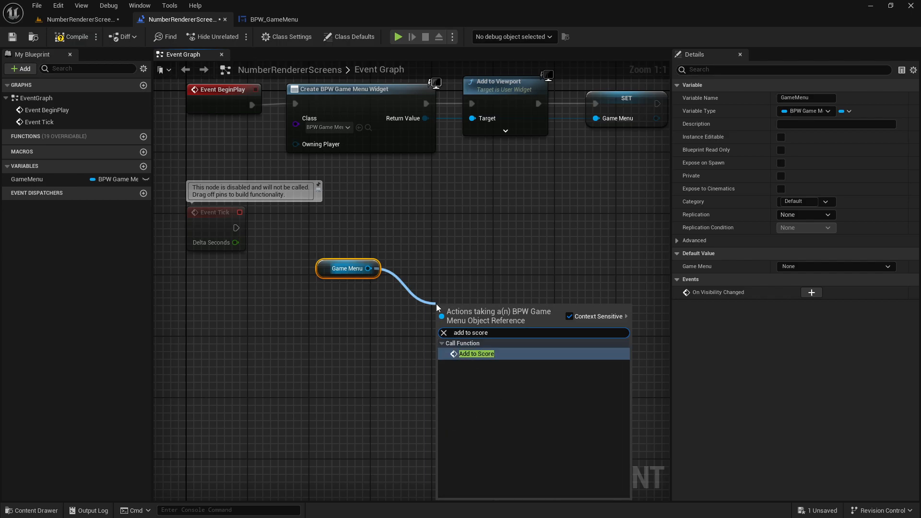
pyautogui.press('Return')
# Step: Add a keyboard 1 event, connect its Pressed output to Add to Score, and reposition the nodes around it
pyautogui.moveTo(282, 349); pyautogui.dragTo(327, 341, button='right')
pyautogui.click(327, 341)
pyautogui.rightClick(302, 321)
pyautogui.click(299, 312)
pyautogui.rightClick(299, 313)
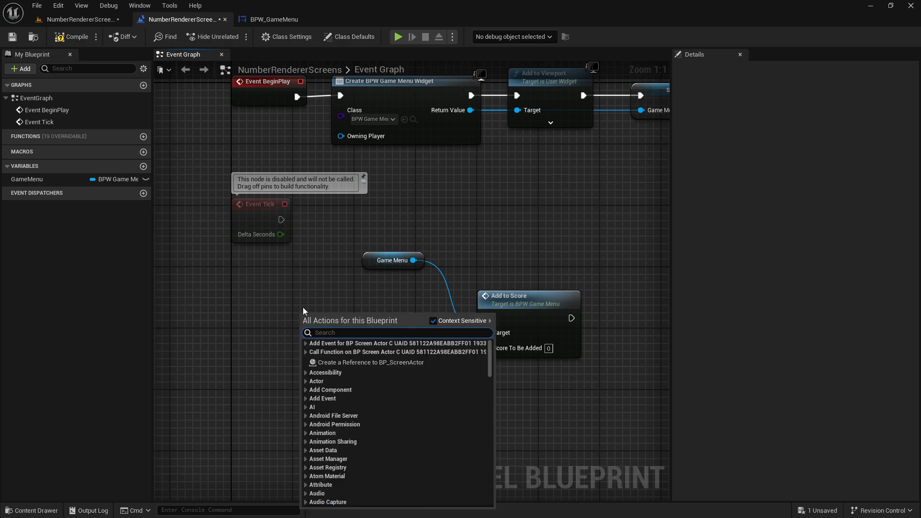
pyautogui.write('keyboard 1')
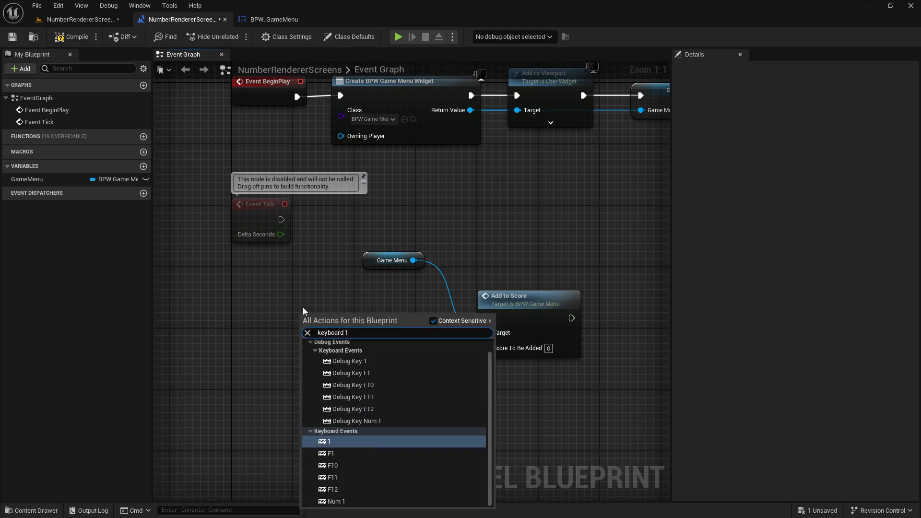
pyautogui.press('Return')
pyautogui.moveTo(325, 312); pyautogui.dragTo(486, 319)
pyautogui.moveTo(407, 240); pyautogui.dragTo(465, 317)
# Step: Set Score To Be Added to 2 on the Add to Score node, then compile, save and play-test the level
pyautogui.click(523, 365)
pyautogui.write('2')
pyautogui.press('Return')
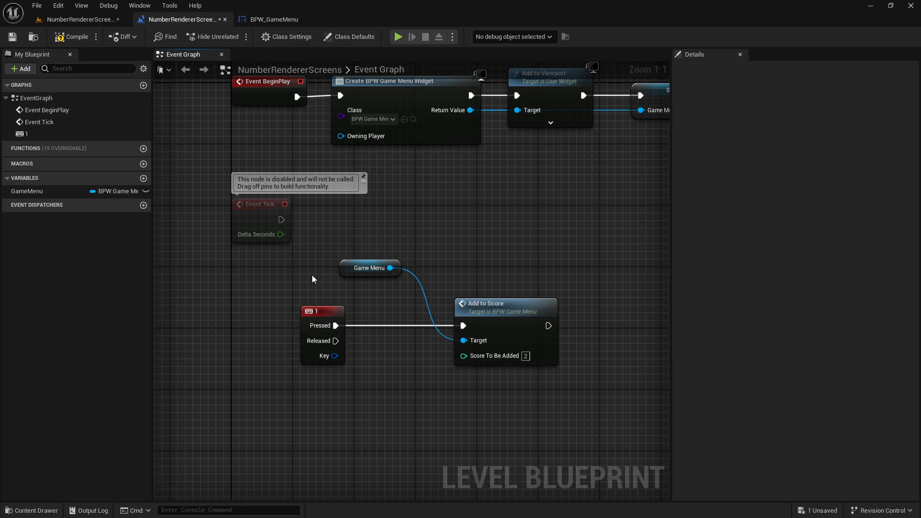
pyautogui.click(73, 37)
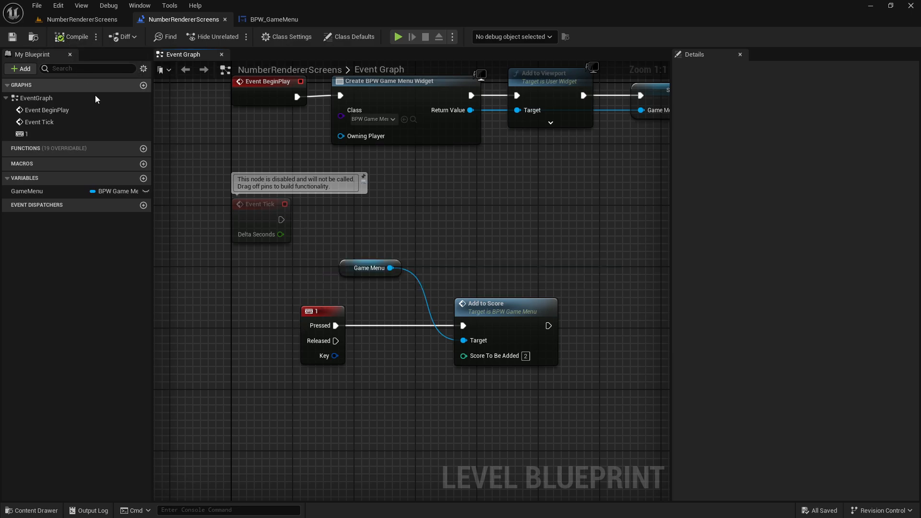
pyautogui.click(400, 39)
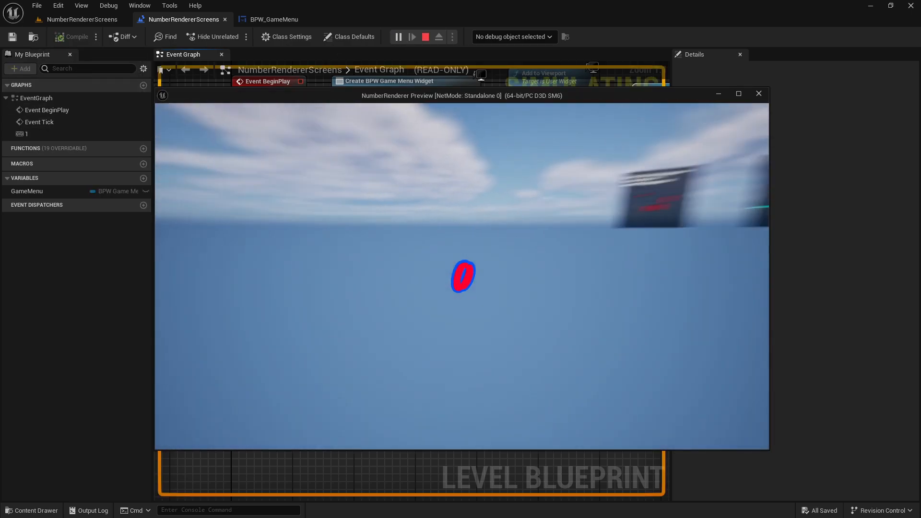
pyautogui.press('Escape')
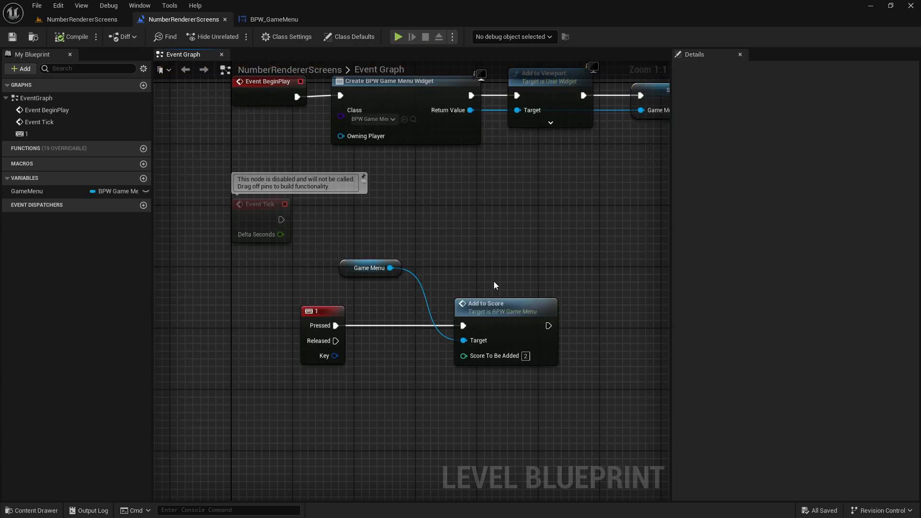
# Step: In the AddToScore function, connect the SET node's Score output to Set Number's Number input and play-test the level
pyautogui.doubleClick(497, 304)
pyautogui.moveTo(492, 299); pyautogui.dragTo(562, 314)
pyautogui.click(398, 36)
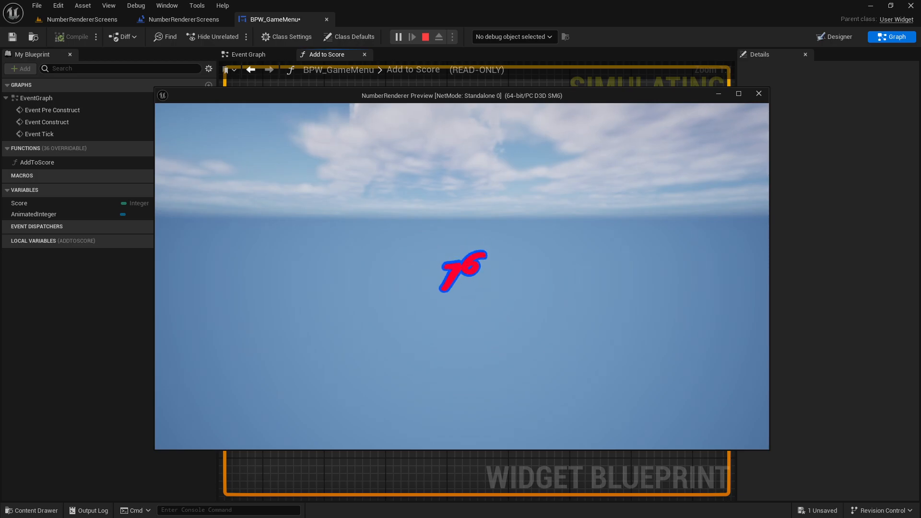
# Step: Turn off Animate on the Set Number node in the AddToScore function and play-test the level
pyautogui.press('Escape')
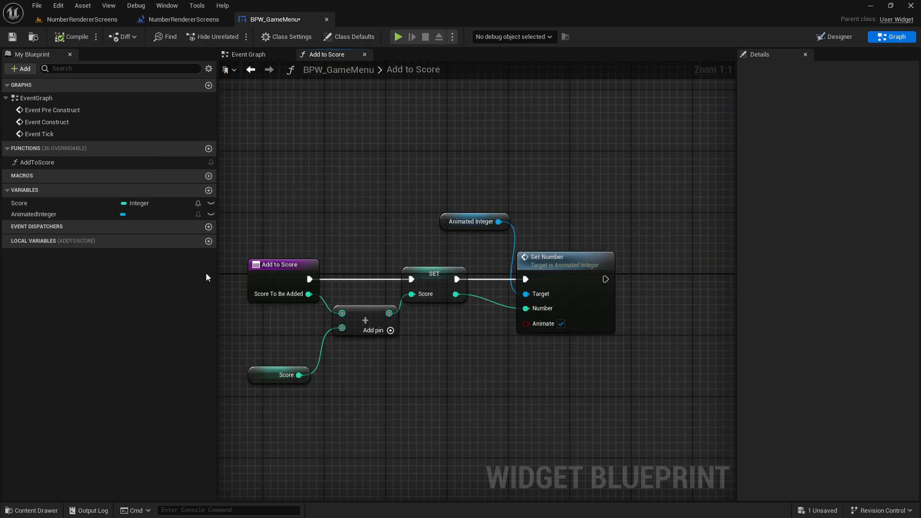
pyautogui.click(561, 325)
pyautogui.rightClick(382, 248)
pyautogui.press('Escape')
pyautogui.click(397, 38)
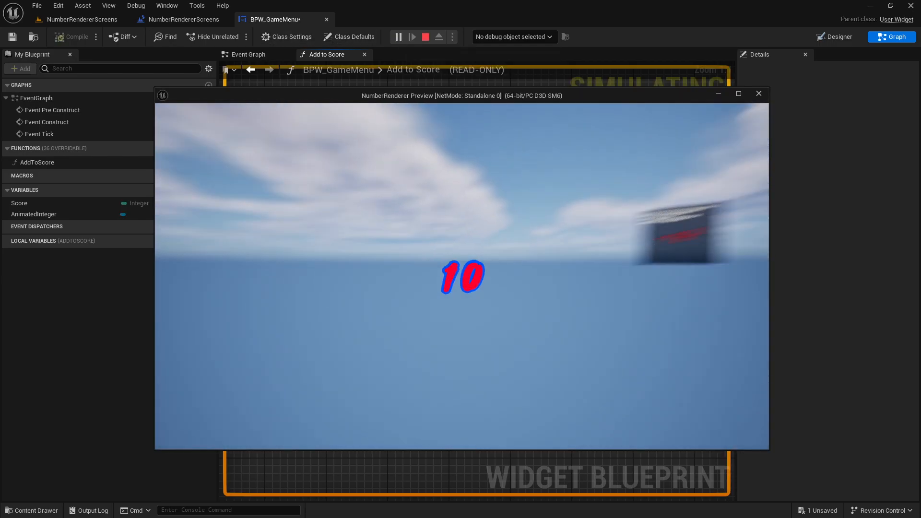
pyautogui.press('Escape')
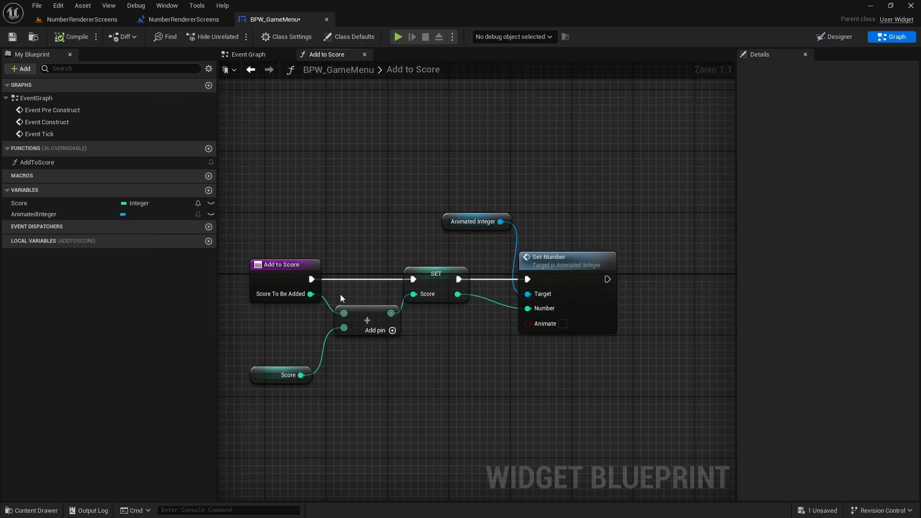
# Step: Turn Animate back on for the Set Number node and play-test the level with the 1 key
pyautogui.moveTo(358, 227); pyautogui.dragTo(372, 231, button='right')
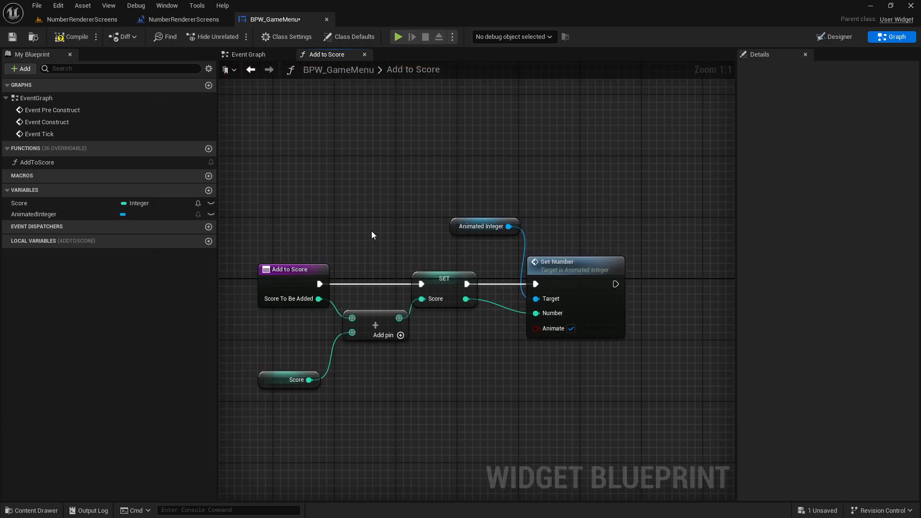
pyautogui.click(398, 36)
pyautogui.press('1')
pyautogui.press('Escape')
pyautogui.click(188, 20)
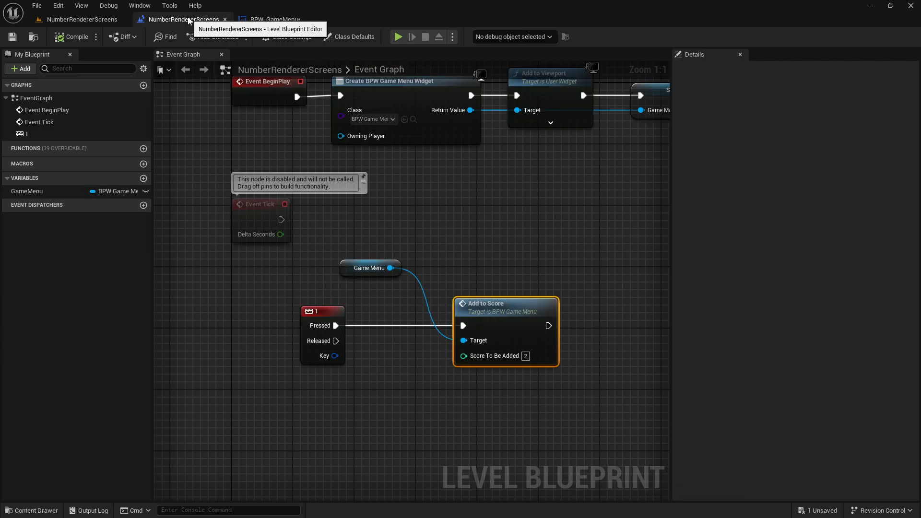
pyautogui.moveTo(427, 228); pyautogui.dragTo(447, 225, button='right')
pyautogui.moveTo(324, 257); pyautogui.dragTo(522, 330)
pyautogui.click(511, 255)
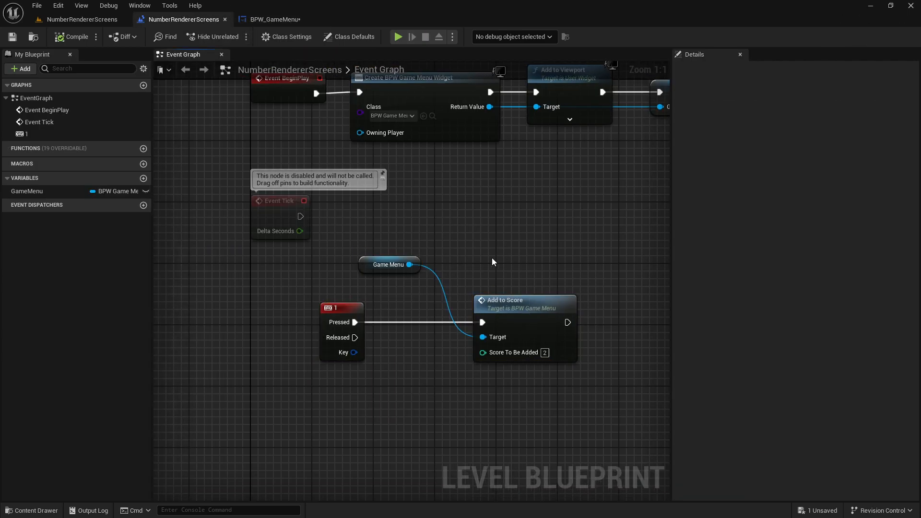
pyautogui.moveTo(453, 243); pyautogui.dragTo(410, 216, button='right')
# Step: In BPW_GameMenu, create a SetScore function with a Score integer input that feeds a SET Score node
pyautogui.click(247, 20)
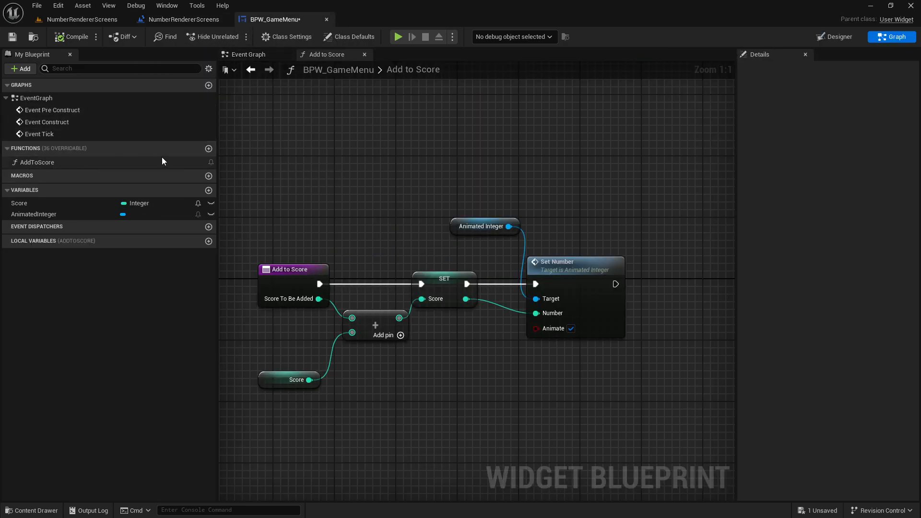
pyautogui.click(208, 148)
pyautogui.write('SetScore')
pyautogui.press('Return')
pyautogui.moveTo(53, 215); pyautogui.dragTo(479, 288)
pyautogui.click(622, 311)
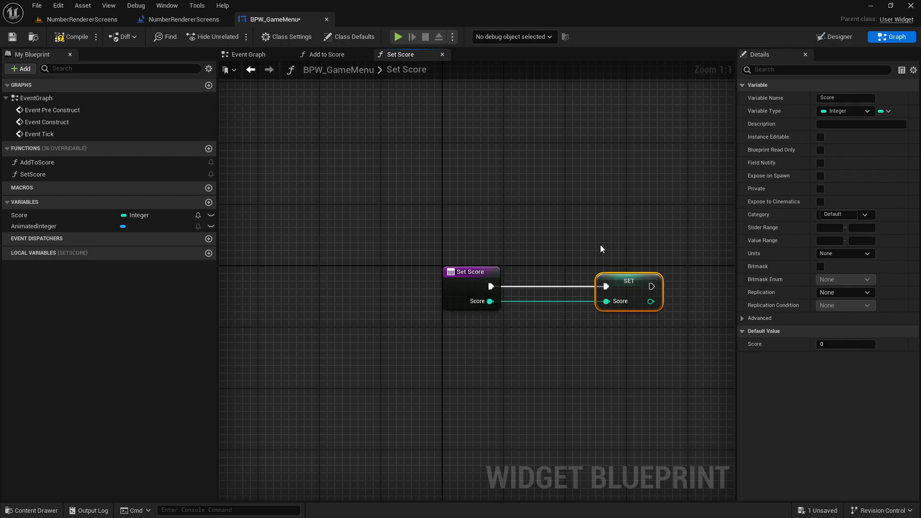
# Step: Copy the Animated Integer getter and Set Number node from the AddToScore function into SetScore
pyautogui.moveTo(621, 262); pyautogui.dragTo(500, 264, button='right')
pyautogui.click(327, 54)
pyautogui.moveTo(482, 174); pyautogui.dragTo(548, 263)
pyautogui.hotkey('ctrl', 'c')
pyautogui.click(400, 54)
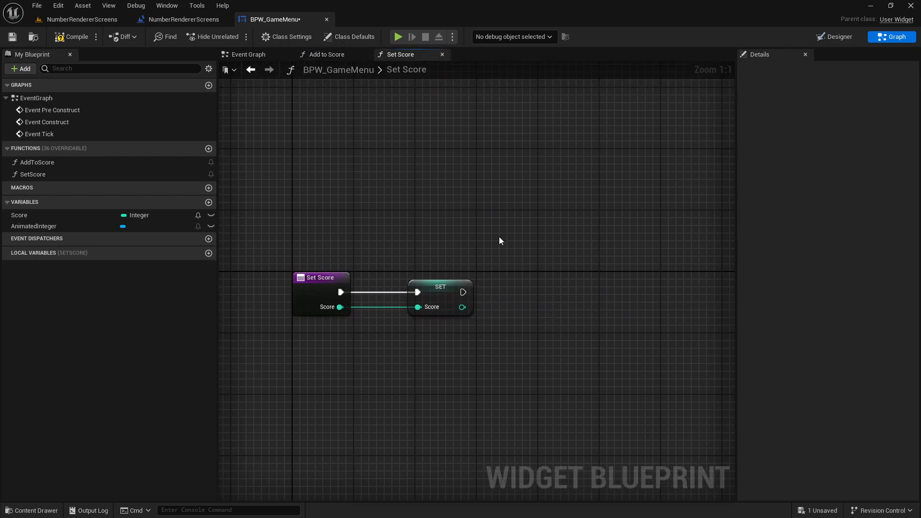
pyautogui.hotkey('ctrl', 'v')
# Step: In SetScore, connect the SET node's execution and Score outputs to Set Number's execution and Number inputs, then save
pyautogui.moveTo(463, 292); pyautogui.dragTo(549, 276)
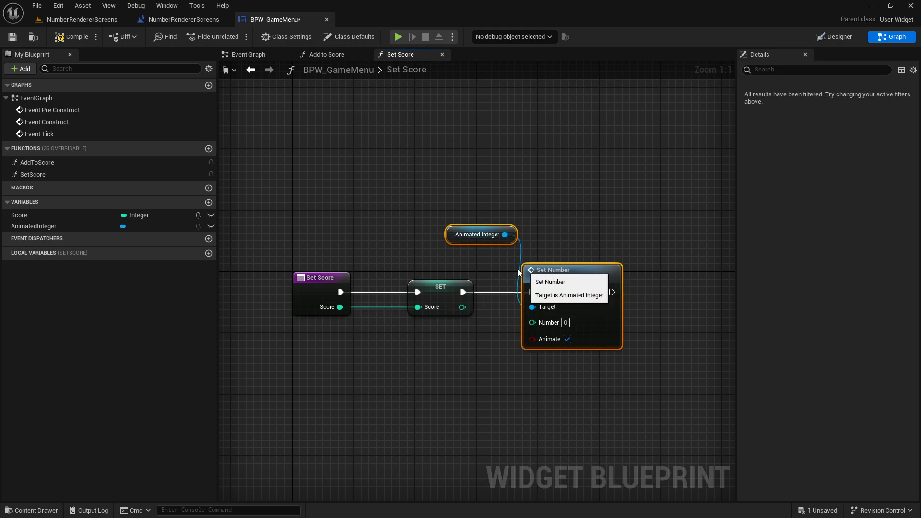
pyautogui.click(501, 271)
pyautogui.moveTo(462, 306); pyautogui.dragTo(532, 323)
pyautogui.moveTo(396, 182); pyautogui.dragTo(411, 185, button='right')
pyautogui.hotkey('ctrl', 's')
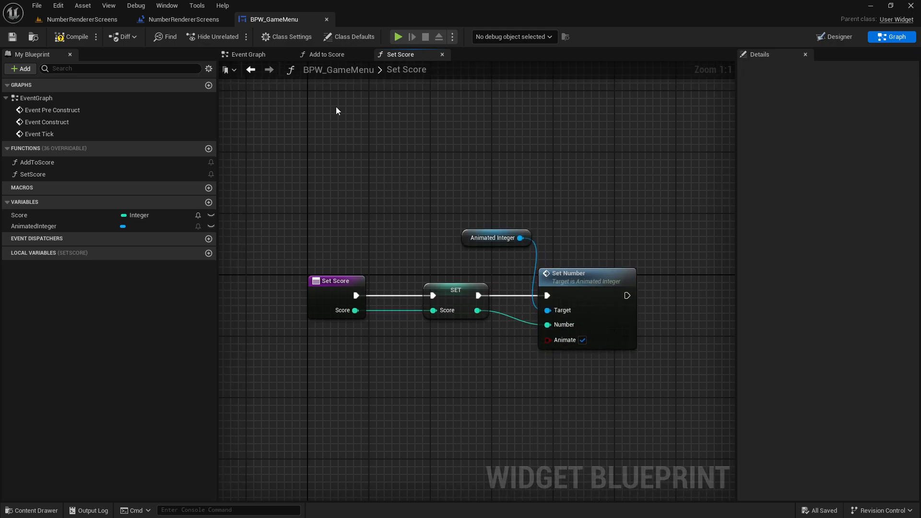
pyautogui.moveTo(380, 144); pyautogui.dragTo(350, 133, button='right')
# Step: In the NumberRendererScreens level blueprint, move the Game Menu, keyboard 1 and Add to Score nodes upward together
pyautogui.click(179, 24)
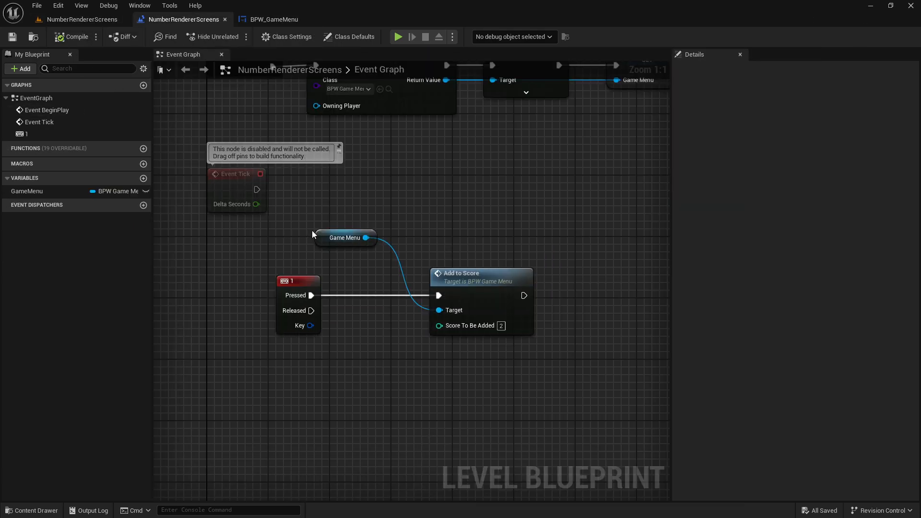
pyautogui.moveTo(312, 230); pyautogui.dragTo(460, 297)
pyautogui.moveTo(464, 264); pyautogui.dragTo(464, 234)
pyautogui.click(386, 332)
# Step: Add a timeline node named CounterTimeline below the keyboard 1 event
pyautogui.moveTo(386, 332); pyautogui.dragTo(390, 218, button='right')
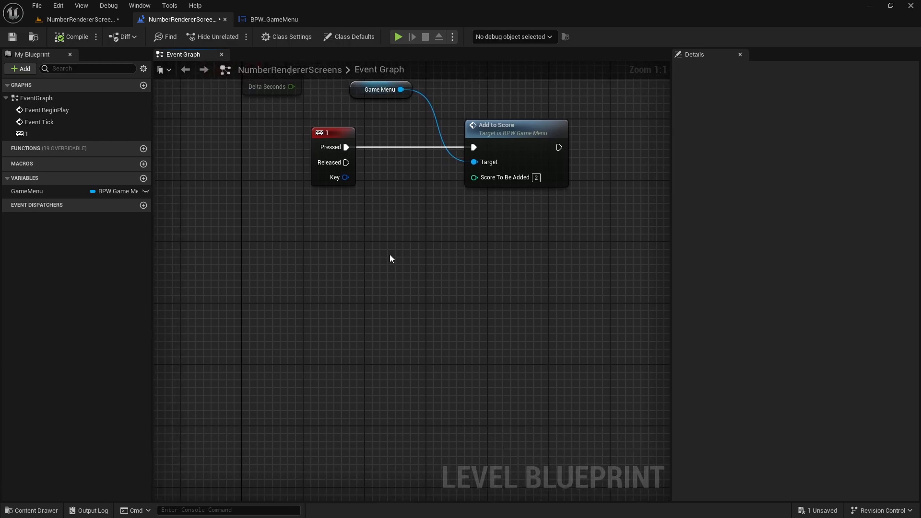
pyautogui.rightClick(328, 310)
pyautogui.write('addtime')
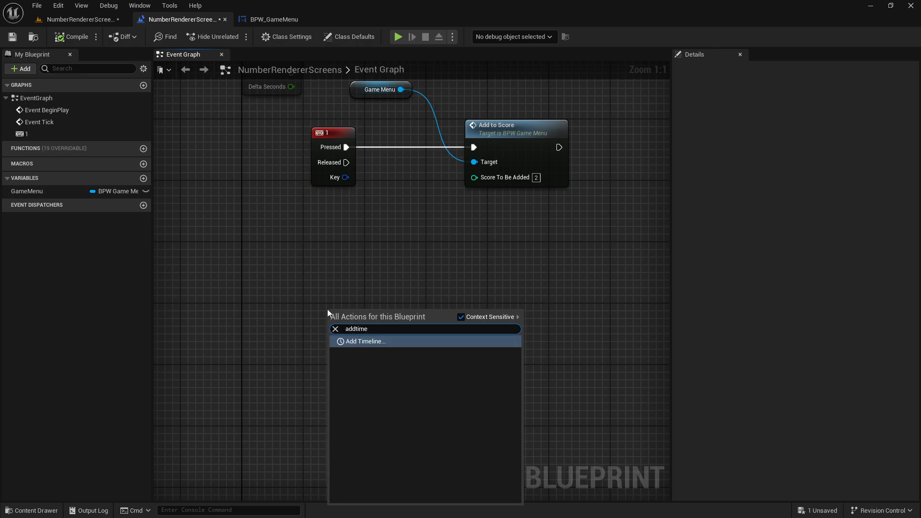
pyautogui.press('Return')
pyautogui.write('S')
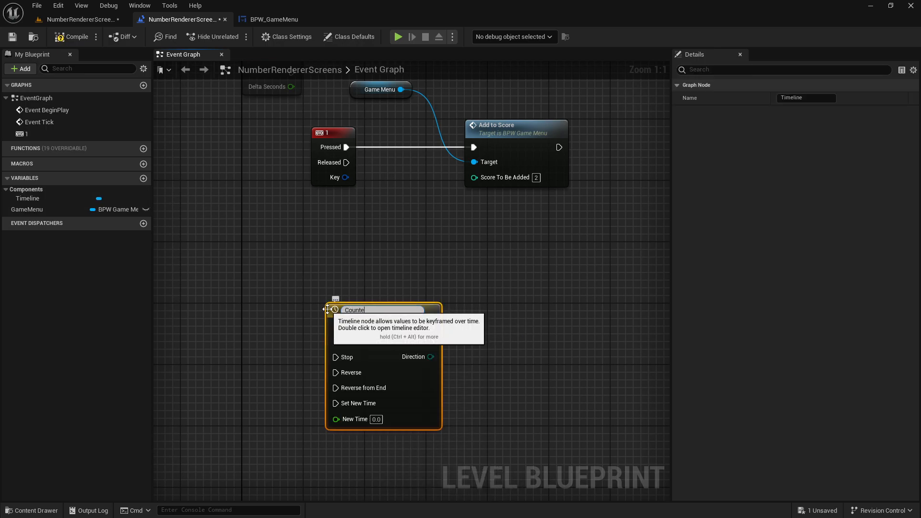
pyautogui.write('elin')
pyautogui.press('Return')
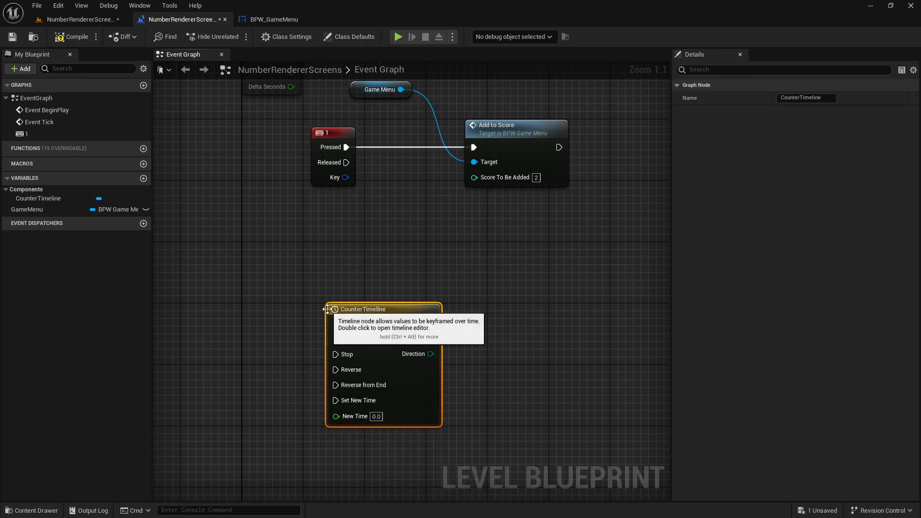
# Step: Open CounterTimeline and add a float track named Alpha
pyautogui.doubleClick(367, 310)
pyautogui.click(183, 83)
pyautogui.click(183, 102)
pyautogui.click(248, 83)
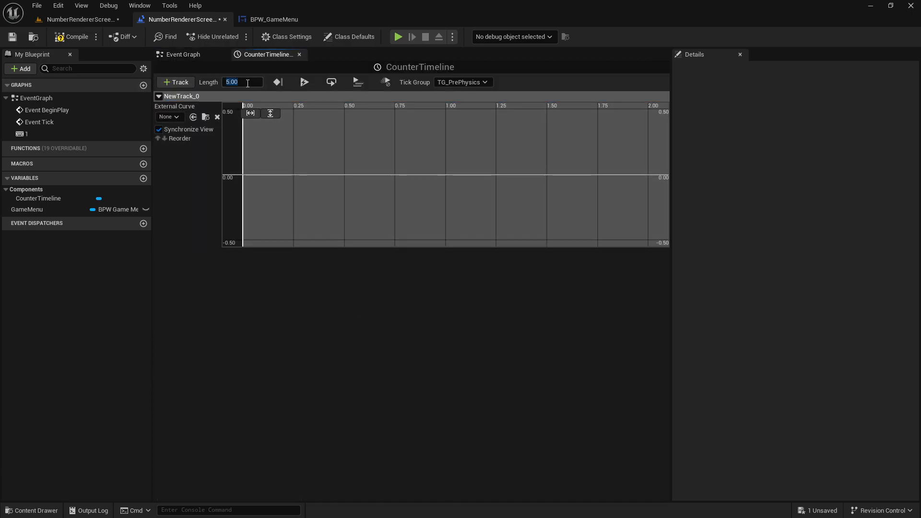
pyautogui.doubleClick(200, 96)
pyautogui.write('Alpha')
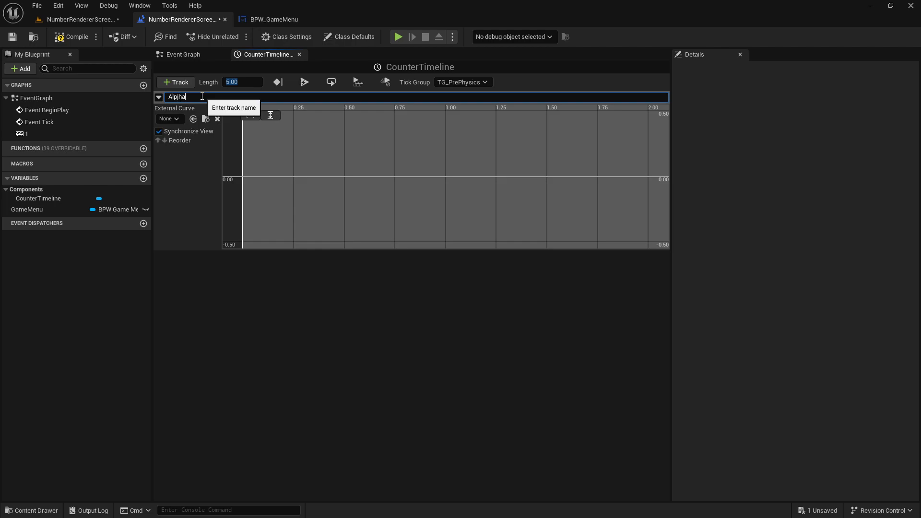
pyautogui.press('Return')
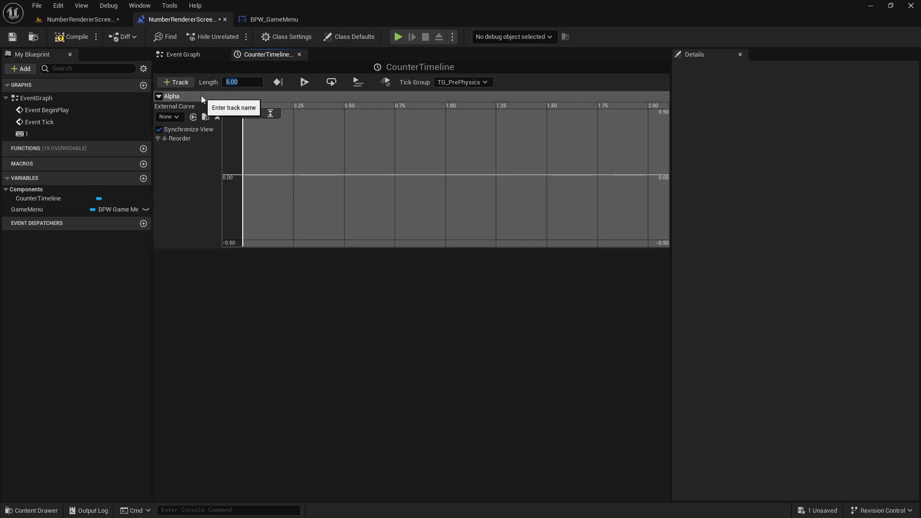
# Step: Add a key to the Alpha track at time 0 with value 0
pyautogui.rightClick(264, 177)
pyautogui.click(326, 196)
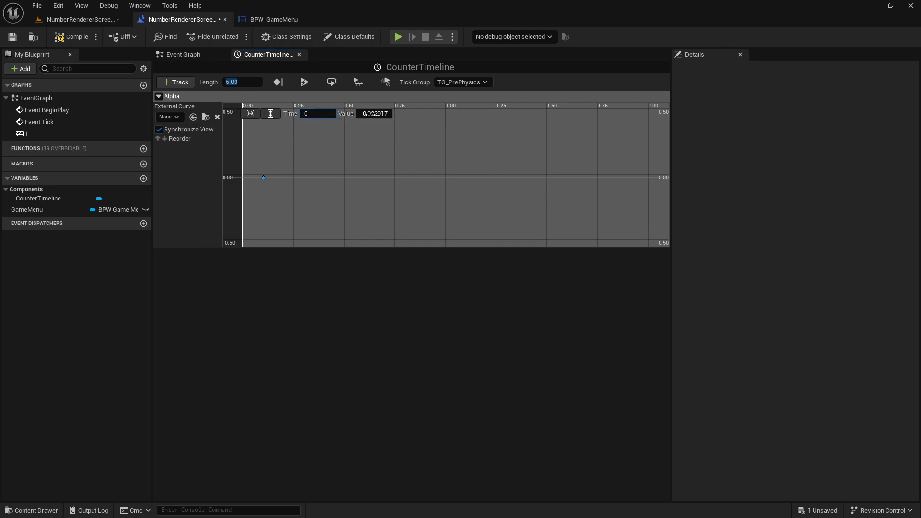
pyautogui.write('0')
pyautogui.press('Return')
# Step: Add a second Alpha key at time 1.5 with value 1.0 and set the timeline length to 1.5
pyautogui.rightClick(415, 171)
pyautogui.click(431, 188)
pyautogui.click(245, 84)
pyautogui.write('1.5')
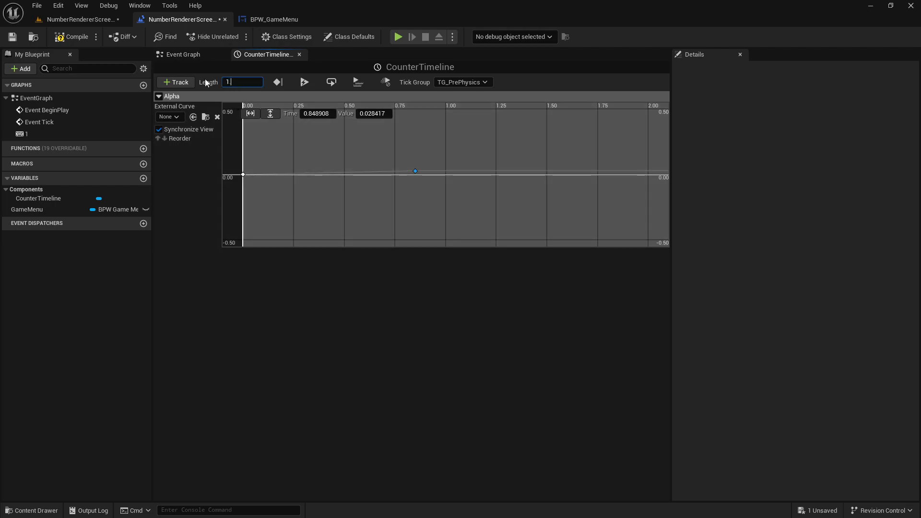
pyautogui.press('Return')
pyautogui.scroll(-1, 436, 186)
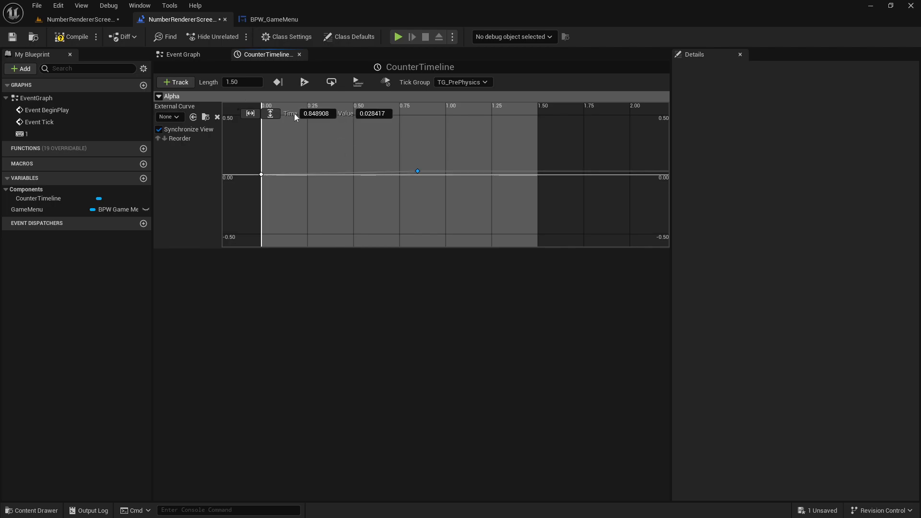
pyautogui.click(313, 114)
pyautogui.write('1.5')
pyautogui.press('Return')
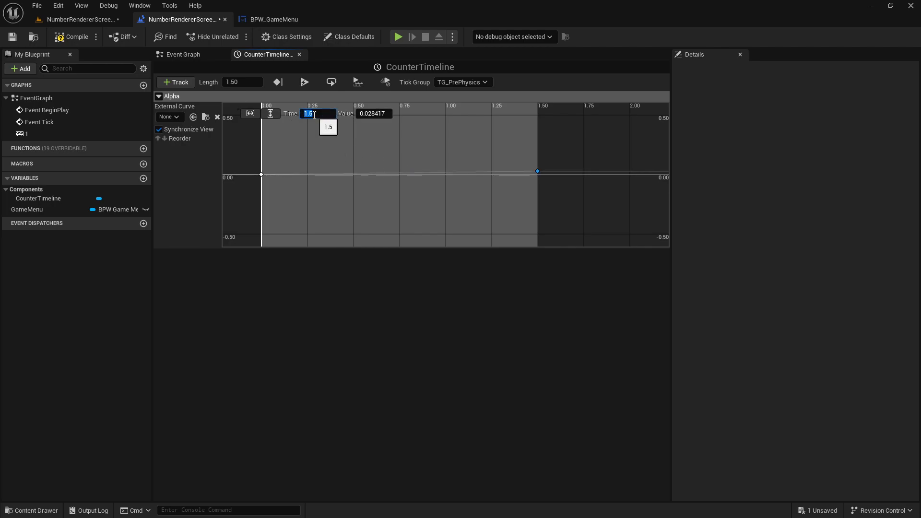
pyautogui.press('Return')
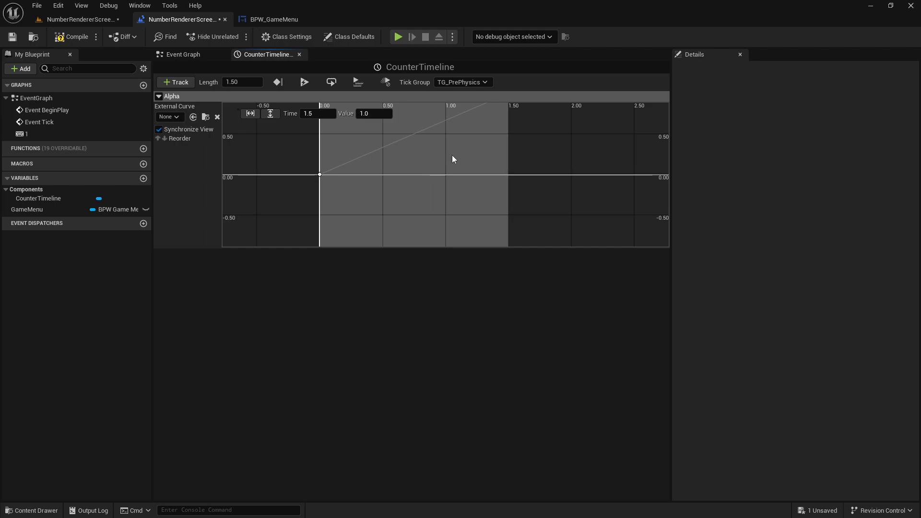
# Step: Smooth the Alpha keys and raise the first key's tangent into an ease-out curve, then save and close the timeline
pyautogui.moveTo(393, 185); pyautogui.dragTo(306, 212)
pyautogui.press('1')
pyautogui.moveTo(314, 175); pyautogui.dragTo(363, 142)
pyautogui.hotkey('ctrl', 's')
pyautogui.click(300, 55)
# Step: Disconnect keyboard 1 from Add to Score, connect its Pressed output to CounterTimeline's Play from Start, and align both nodes
pyautogui.moveTo(341, 229); pyautogui.dragTo(353, 212, button='right')
pyautogui.keyDown('alt'); pyautogui.click(350, 112); pyautogui.keyUp('alt')
pyautogui.moveTo(333, 105); pyautogui.dragTo(339, 304)
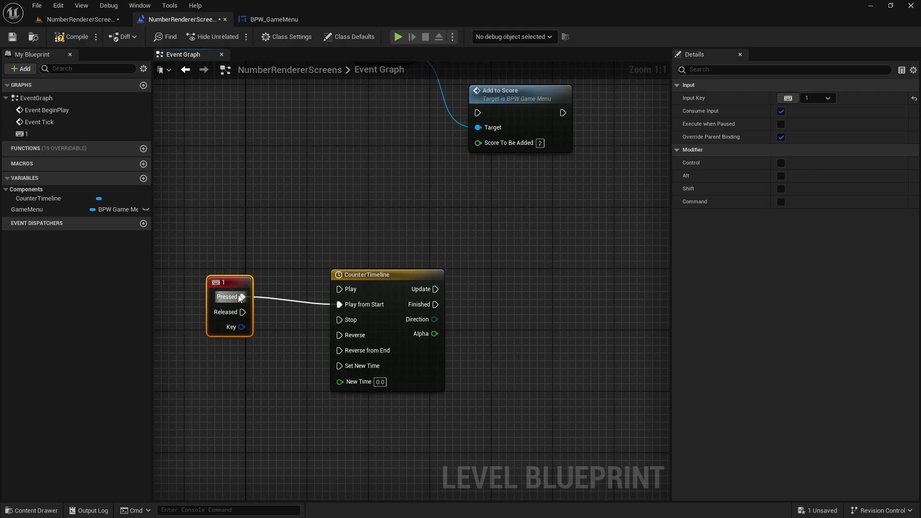
pyautogui.moveTo(228, 282); pyautogui.dragTo(243, 290)
pyautogui.click(318, 241)
pyautogui.moveTo(318, 240); pyautogui.dragTo(242, 234, button='right')
pyautogui.moveTo(293, 271); pyautogui.dragTo(271, 272)
pyautogui.click(377, 315)
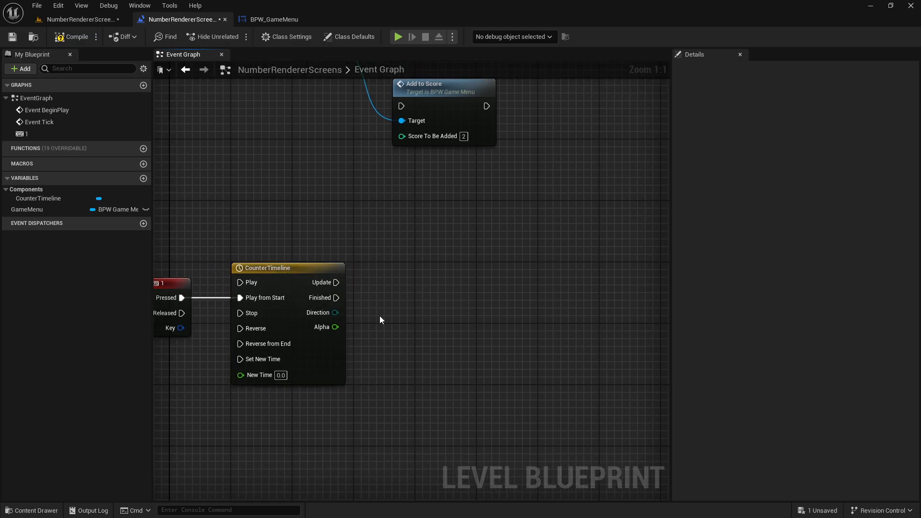
# Step: Add a Lerp node beside CounterTimeline with B set to 222 and connect the timeline's Alpha output to its Alpha input
pyautogui.rightClick(381, 316)
pyautogui.press('Escape')
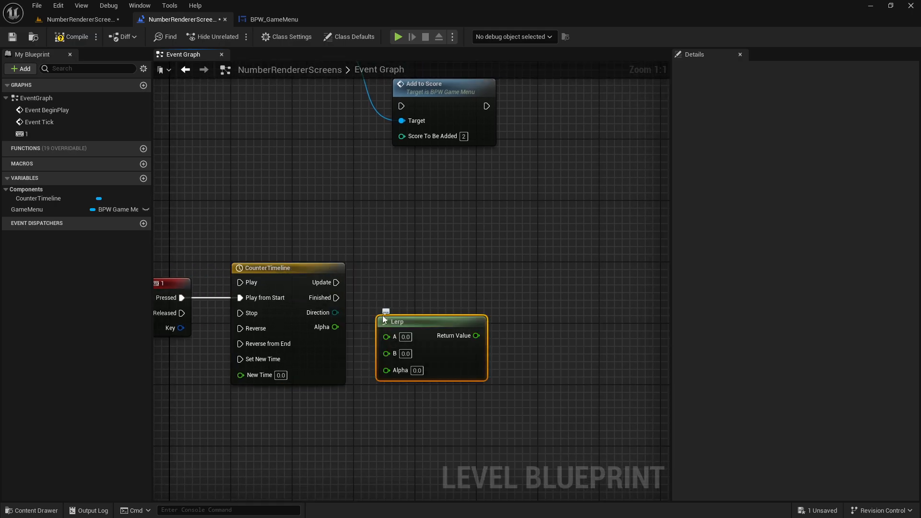
pyautogui.click(406, 353)
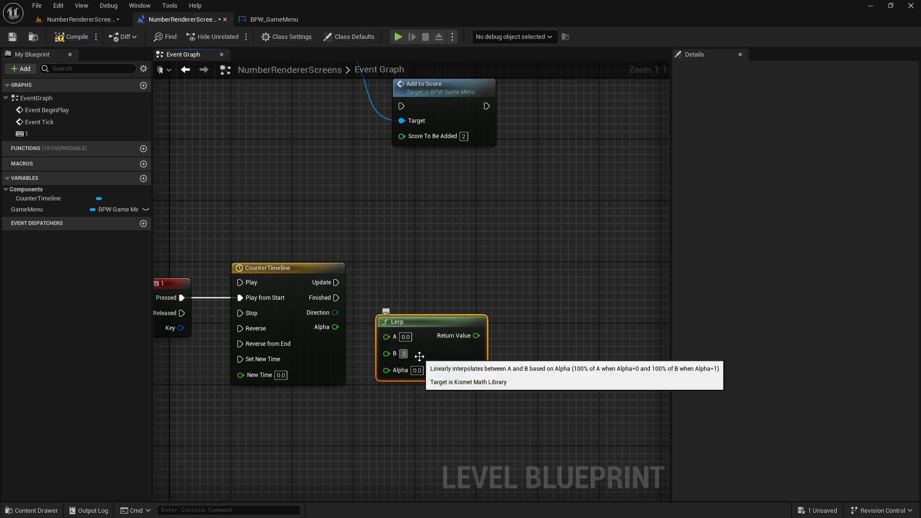
pyautogui.click(411, 280)
pyautogui.moveTo(335, 326); pyautogui.dragTo(400, 370)
# Step: Add a Floor node fed by the Lerp's Return Value and position it beside the Lerp
pyautogui.moveTo(430, 275); pyautogui.dragTo(387, 274, button='right')
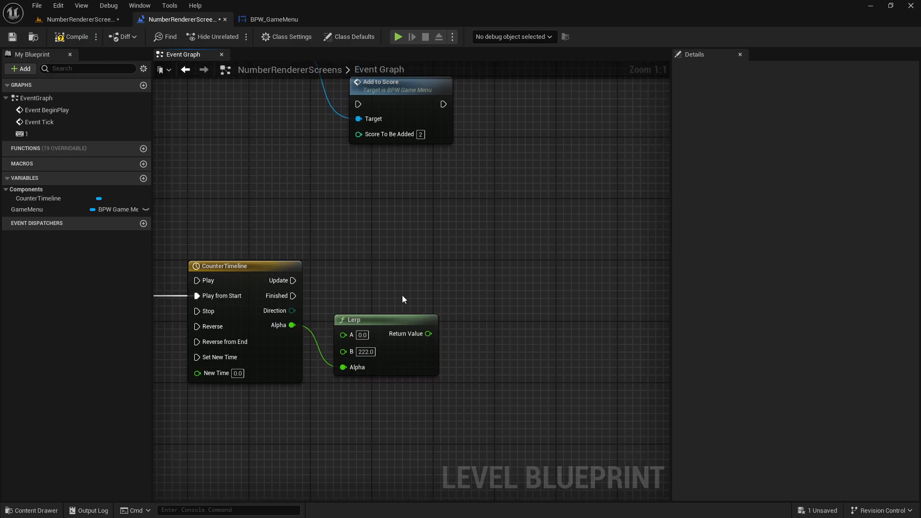
pyautogui.moveTo(420, 334); pyautogui.dragTo(463, 333)
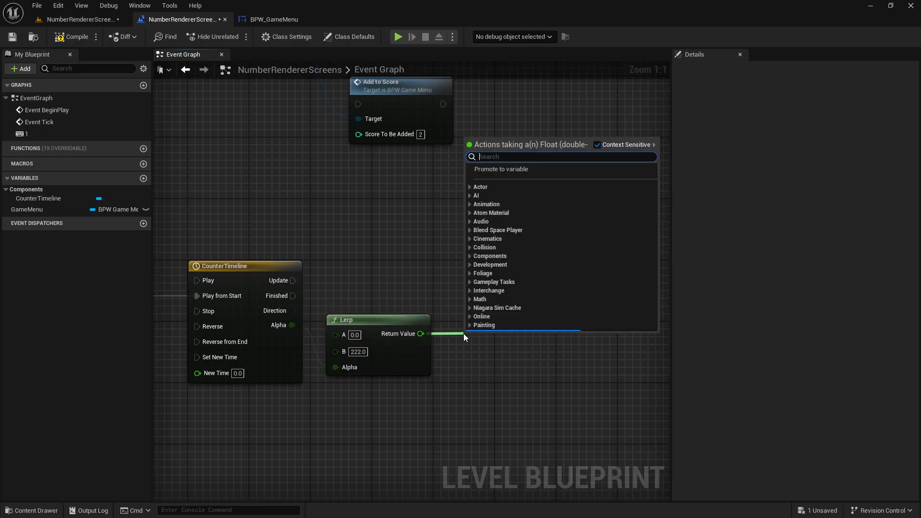
pyautogui.write('floor')
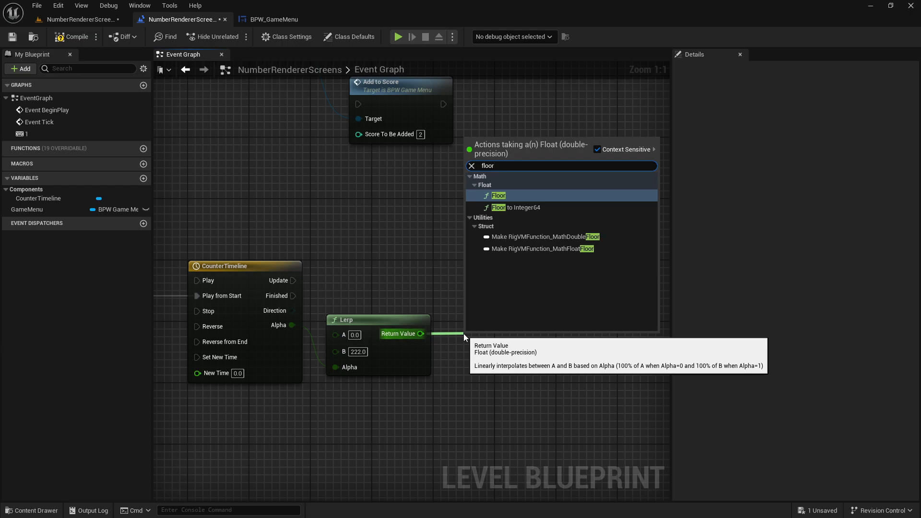
pyautogui.click(485, 192)
pyautogui.moveTo(472, 335); pyautogui.dragTo(465, 327)
# Step: Add a GameMenu getter above the Floor node and call the Set Score function on it
pyautogui.moveTo(36, 206); pyautogui.dragTo(526, 256)
pyautogui.click(441, 238)
pyautogui.write('set sco')
pyautogui.press('Return')
# Step: Connect Floor's output to Set Score's Score input and CounterTimeline's Update to its execution input, then play-test the level
pyautogui.moveTo(523, 341); pyautogui.dragTo(534, 311)
pyautogui.moveTo(564, 279); pyautogui.dragTo(590, 280)
pyautogui.moveTo(292, 280); pyautogui.dragTo(558, 280)
pyautogui.click(397, 37)
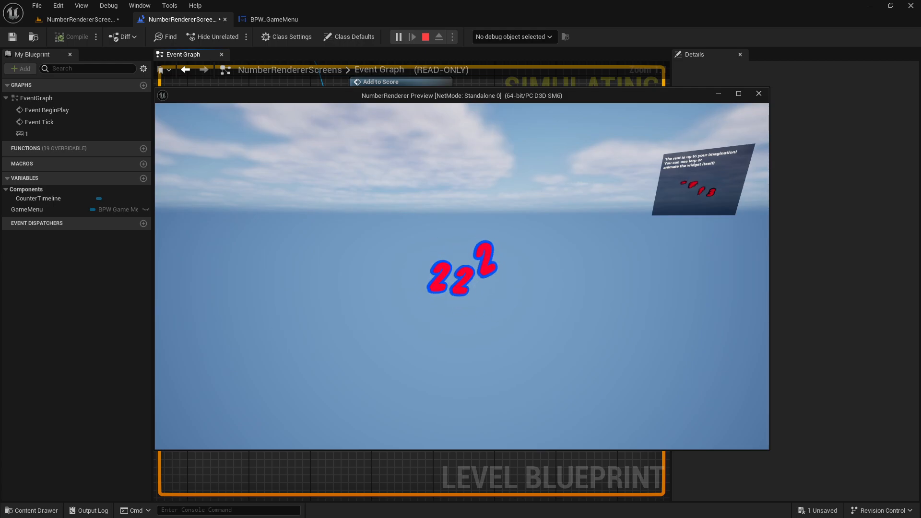
pyautogui.press('Escape')
# Step: Open CounterTimeline, set its length to 0.50 and move the final key of the Alpha track to time 0.5
pyautogui.doubleClick(248, 273)
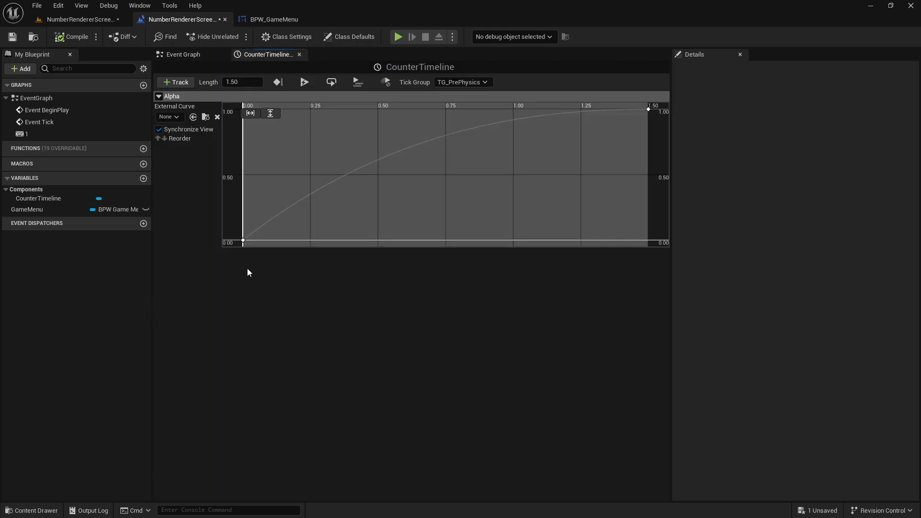
pyautogui.click(246, 83)
pyautogui.write('0.5')
pyautogui.press('Return')
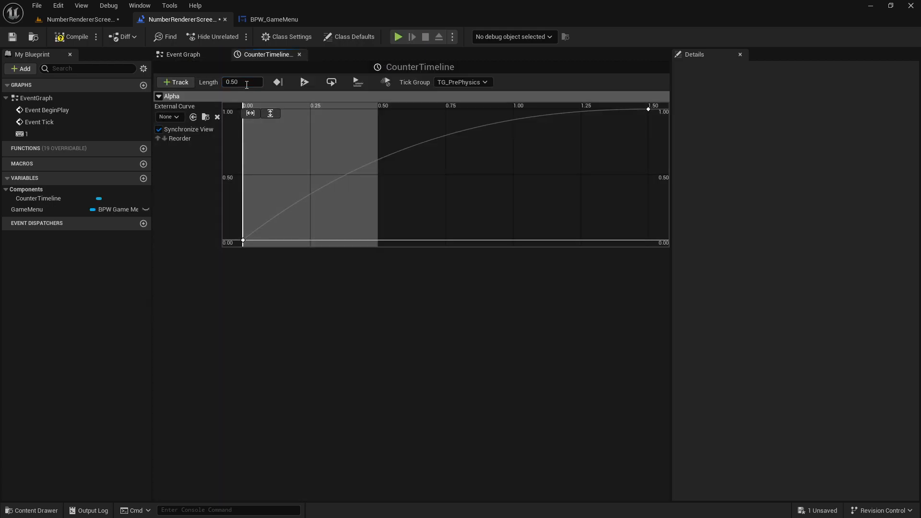
pyautogui.scroll(-2, 460, 149)
pyautogui.click(613, 121)
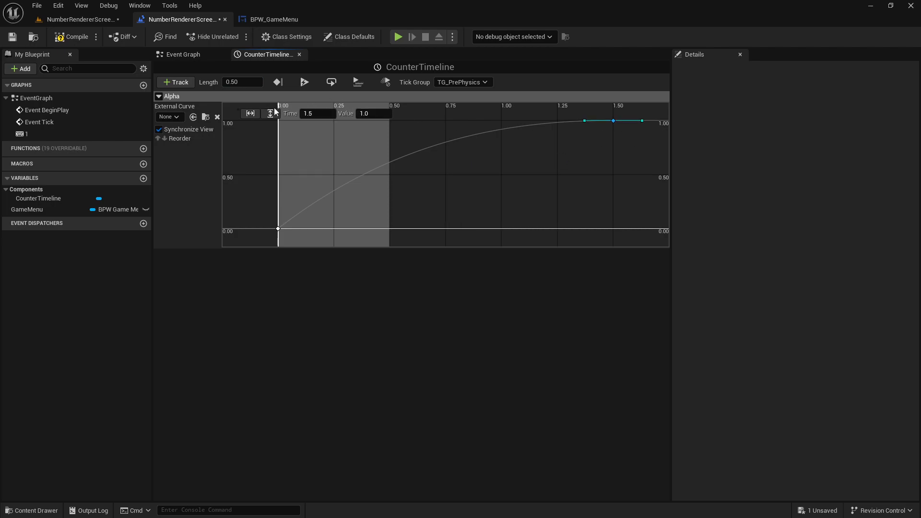
pyautogui.click(306, 115)
pyautogui.write('0.54')
pyautogui.press('Return')
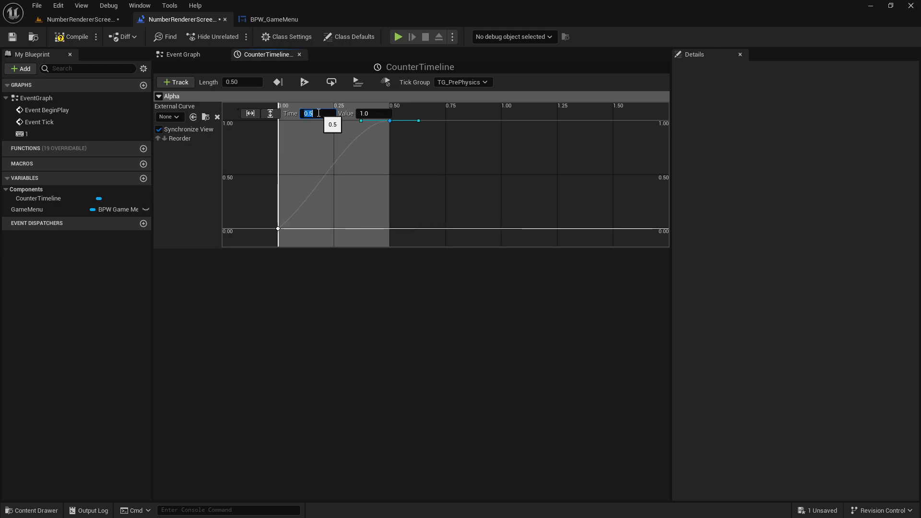
# Step: Steepen the tangent of Alpha's first key so the curve rises fast and eases out, save, and play-test the level
pyautogui.click(278, 229)
pyautogui.moveTo(301, 209); pyautogui.dragTo(290, 190)
pyautogui.hotkey('ctrl', 's')
pyautogui.click(398, 36)
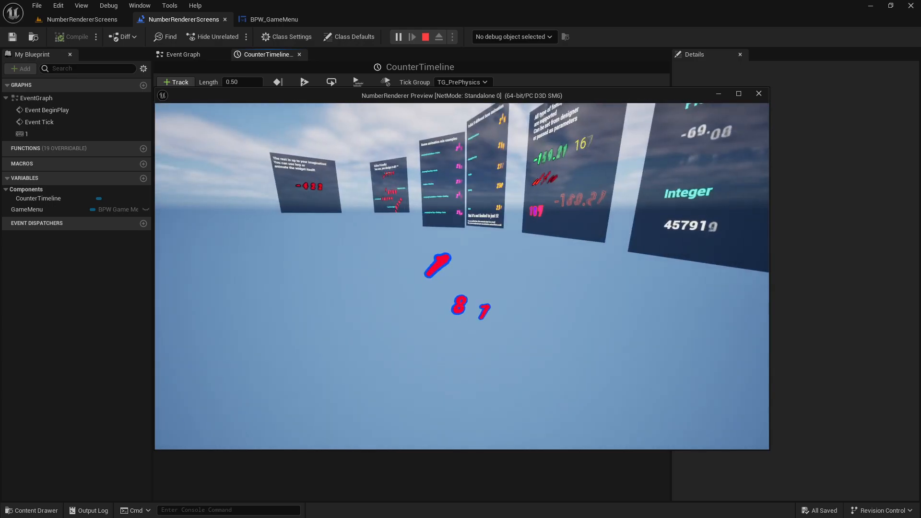
pyautogui.press('Escape')
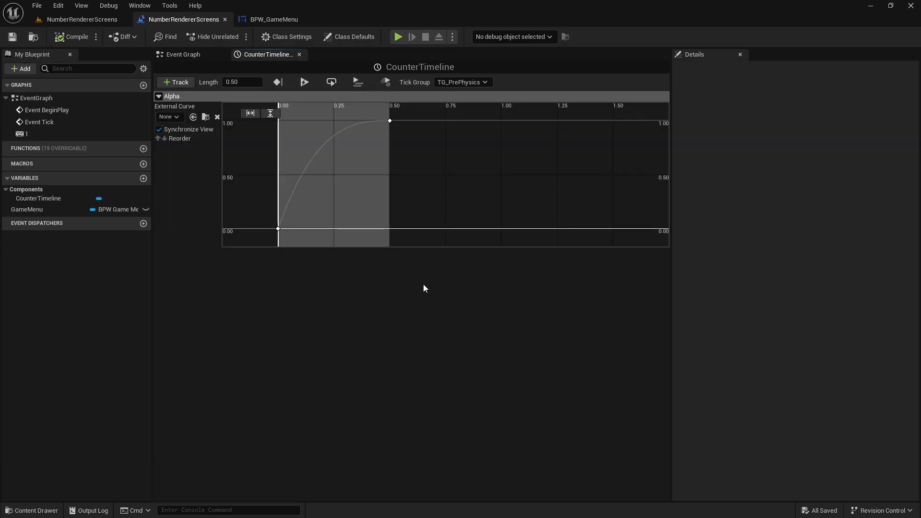
# Step: Return to the level and examine the screens showing the base animations and the animation mix examples
pyautogui.click(82, 19)
pyautogui.moveTo(412, 194); pyautogui.dragTo(382, 199, button='right')
pyautogui.press('w')
pyautogui.click(384, 204)
pyautogui.press('w')
pyautogui.moveTo(331, 213)
pyautogui.mouseDown(button='right')
pyautogui.moveTo(330, 224)
pyautogui.moveTo(331, 213)
pyautogui.mouseUp(button='right')
pyautogui.press('w')
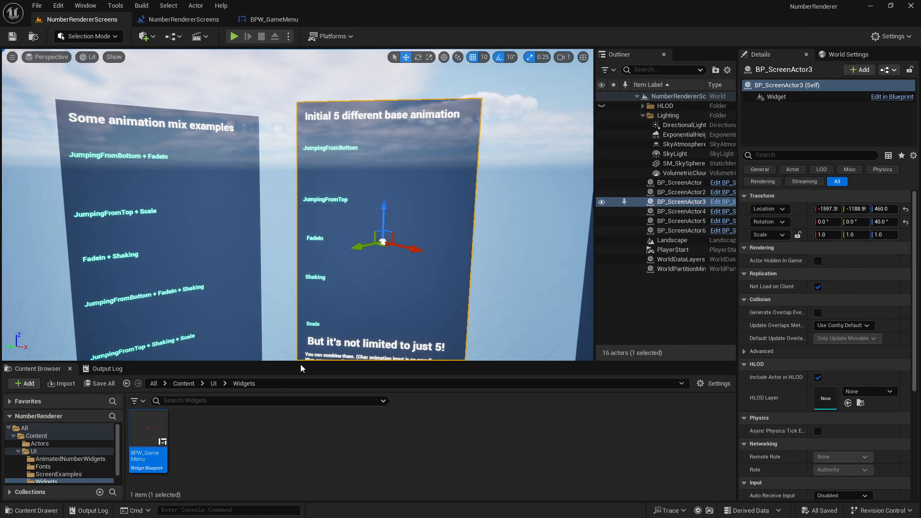
# Step: Open the AnimatedTextRendererChar widget blueprint from the UI/AnimatedNumberWidgets folder
pyautogui.click(33, 450)
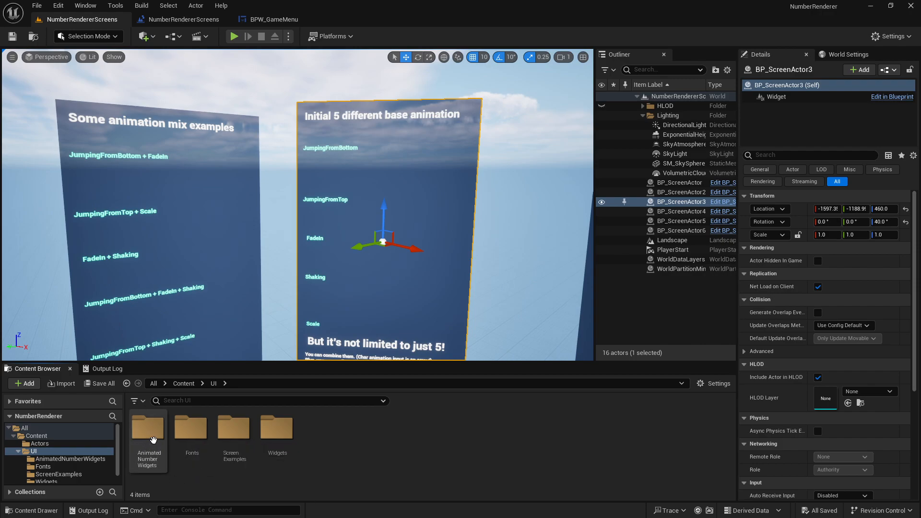
pyautogui.doubleClick(152, 437)
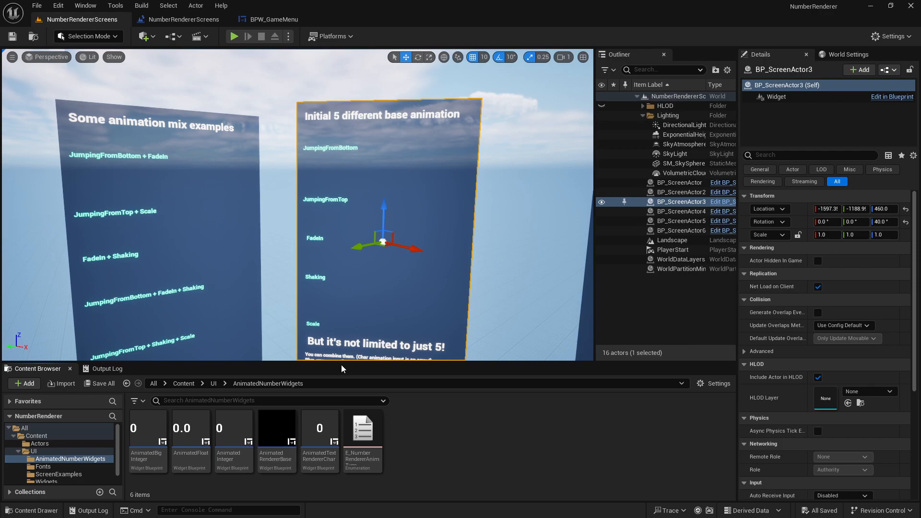
pyautogui.moveTo(341, 364); pyautogui.dragTo(342, 355)
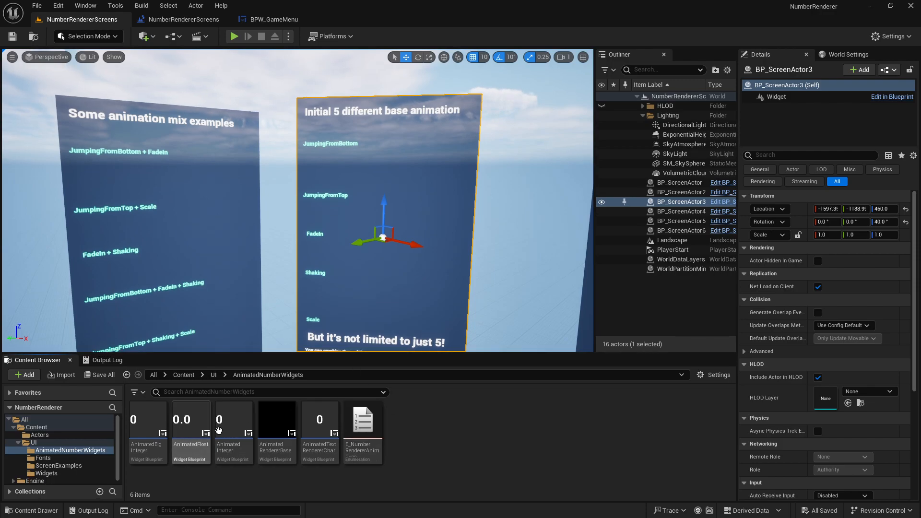
pyautogui.moveTo(424, 307); pyautogui.dragTo(444, 308, button='right')
pyautogui.press('s')
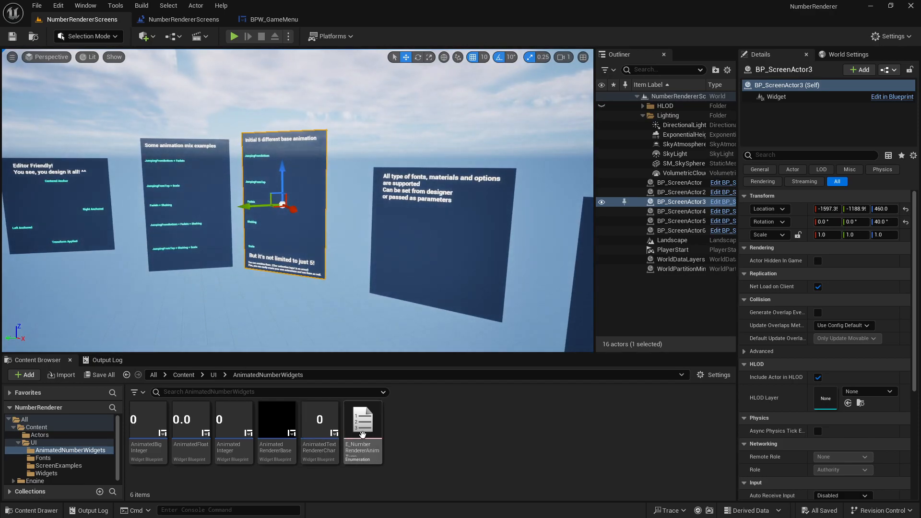
pyautogui.click(318, 434)
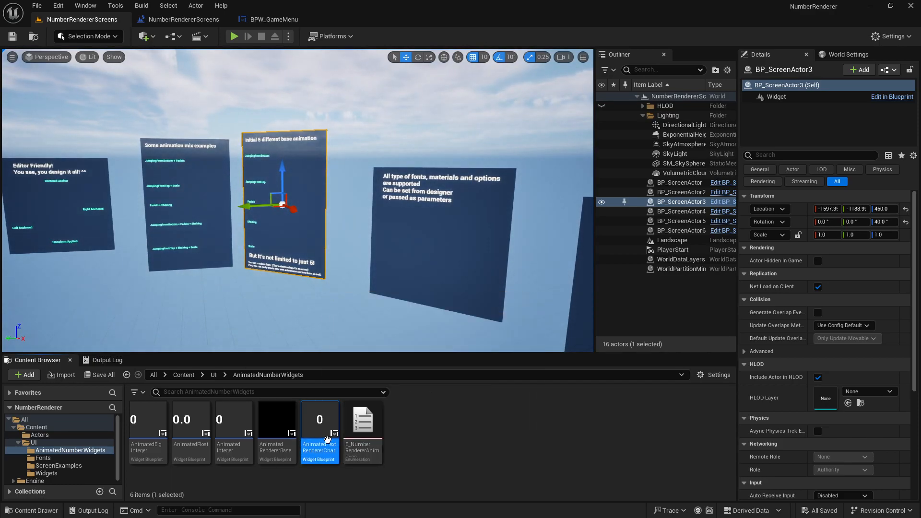
pyautogui.click(362, 428)
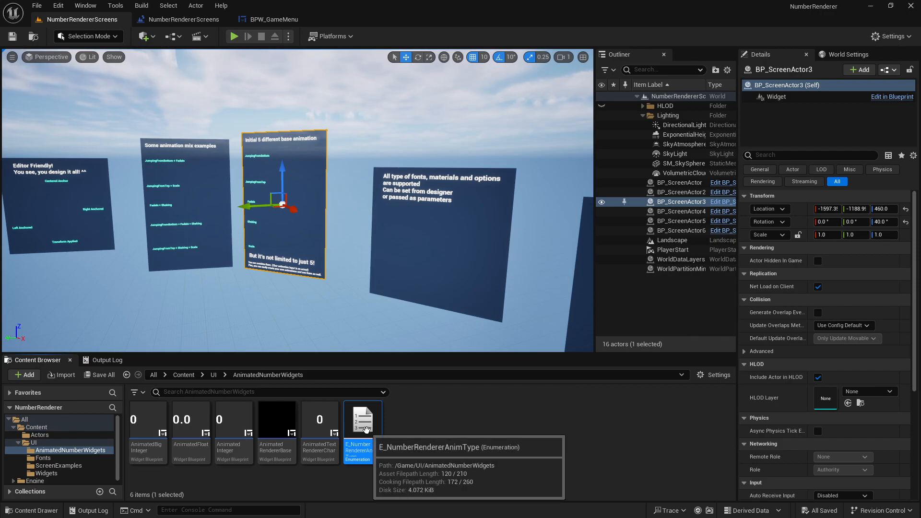
pyautogui.click(464, 434)
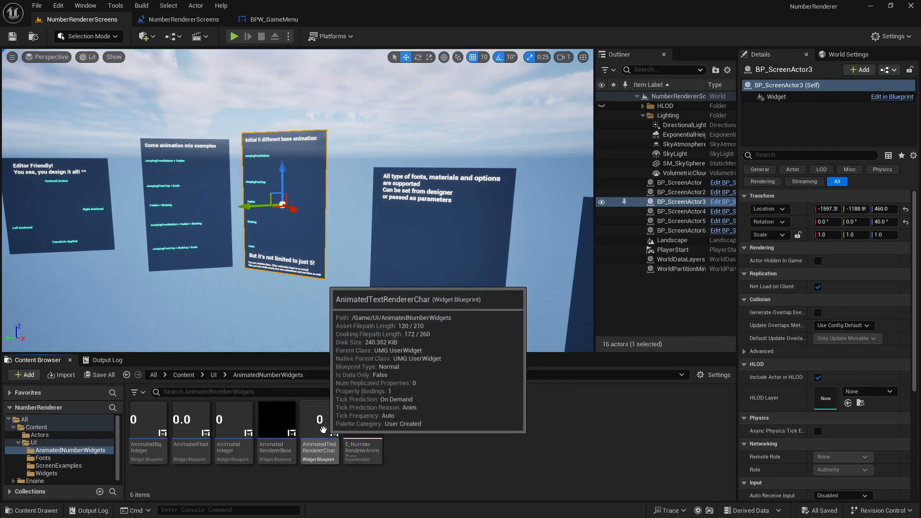
pyautogui.doubleClick(323, 428)
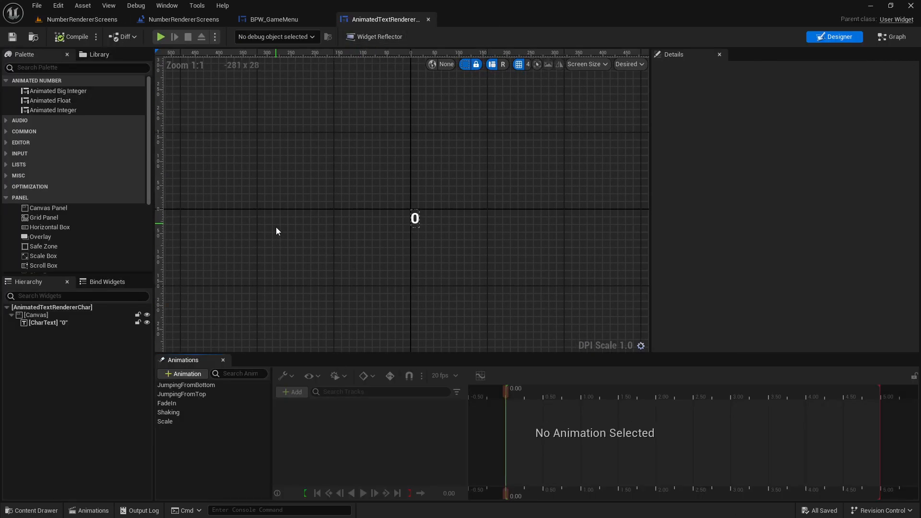
# Step: Look through the widget's existing animations and preview Shaking, FadeIn and JumpingFromTop
pyautogui.click(189, 384)
pyautogui.click(192, 396)
pyautogui.click(189, 384)
pyautogui.click(185, 396)
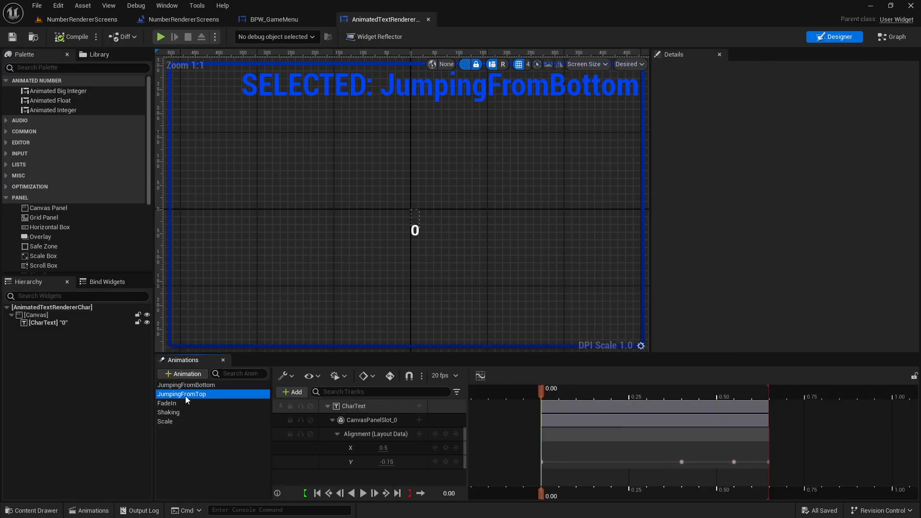
pyautogui.click(174, 405)
pyautogui.click(171, 413)
pyautogui.click(167, 423)
pyautogui.click(174, 413)
pyautogui.press('space')
pyautogui.scroll(7, 441, 249)
pyautogui.press('space')
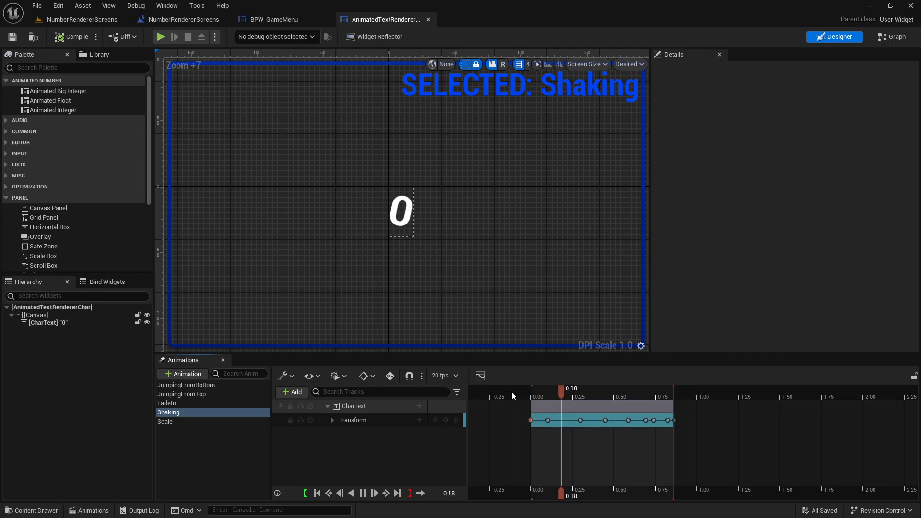
pyautogui.click(172, 403)
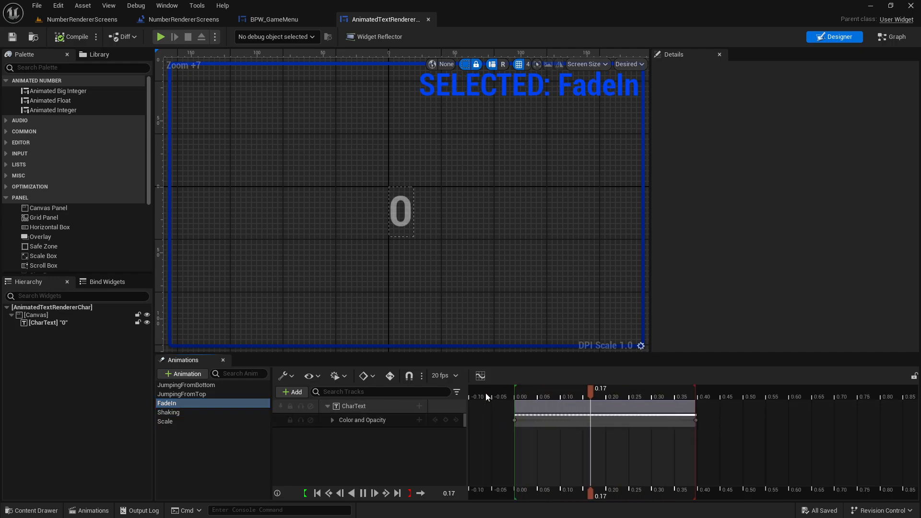
pyautogui.click(173, 394)
pyautogui.press('space')
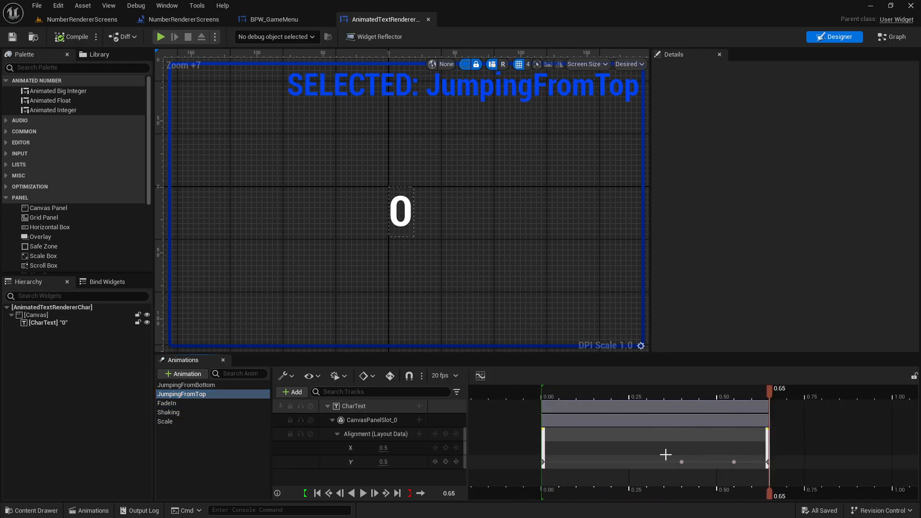
pyautogui.click(734, 462)
pyautogui.moveTo(662, 448); pyautogui.dragTo(688, 460)
pyautogui.hotkey('ctrl', 'z')
pyautogui.click(483, 414)
pyautogui.click(135, 439)
pyautogui.click(192, 446)
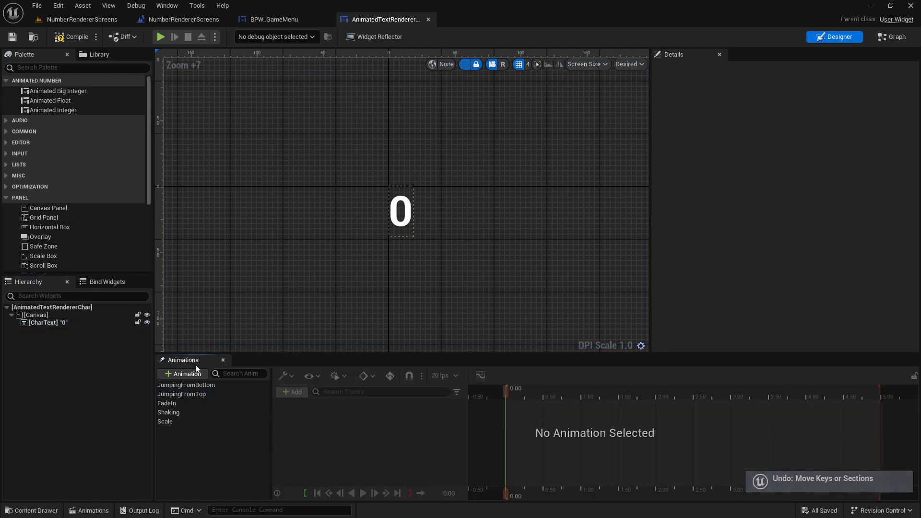
# Step: Create a new widget animation named Blink and select it for editing
pyautogui.click(195, 376)
pyautogui.write('Blink')
pyautogui.press('Return')
pyautogui.click(184, 430)
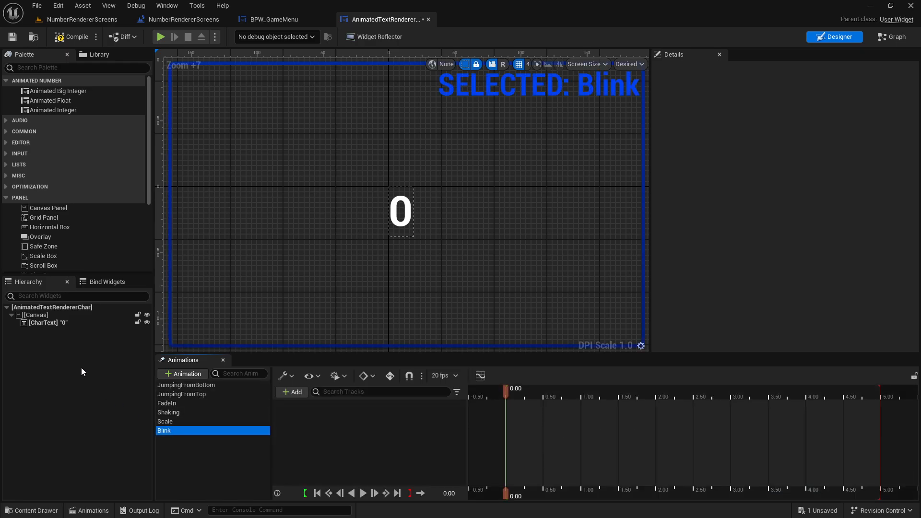
# Step: Add CharText to the Blink animation with a Visibility track
pyautogui.click(41, 323)
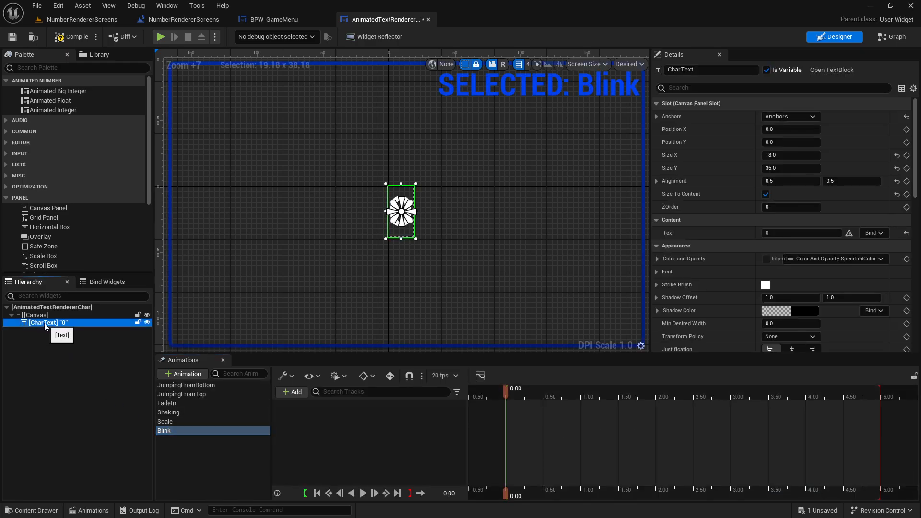
pyautogui.click(291, 393)
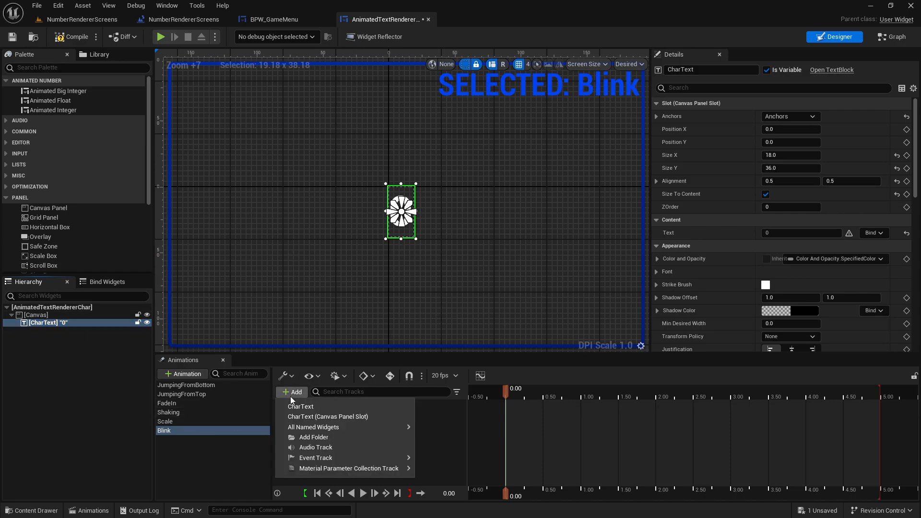
pyautogui.click(309, 407)
pyautogui.click(419, 405)
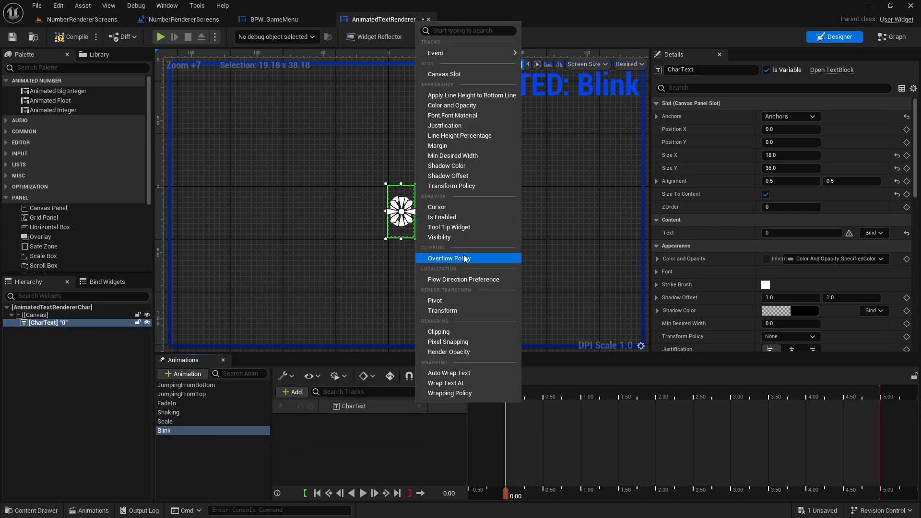
pyautogui.click(439, 238)
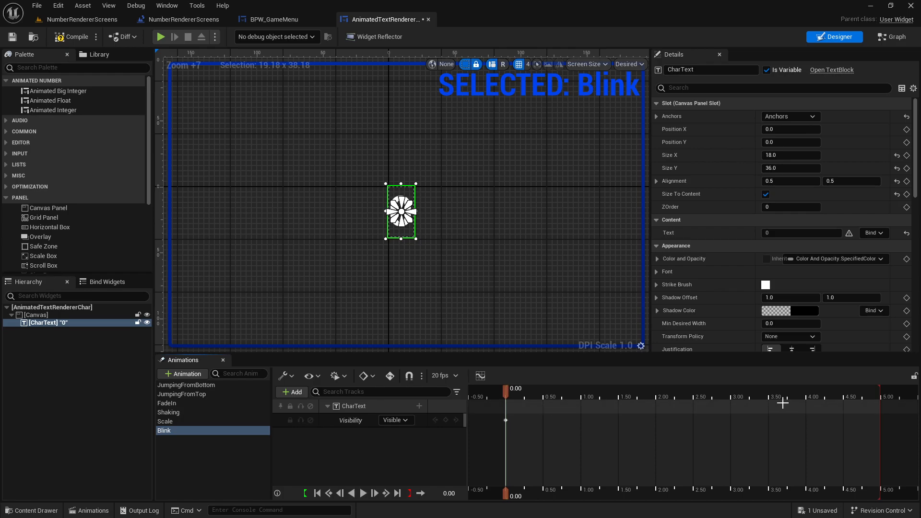
# Step: Shorten the Blink animation's playback range to end at about 0.60 seconds
pyautogui.moveTo(881, 391); pyautogui.dragTo(555, 397)
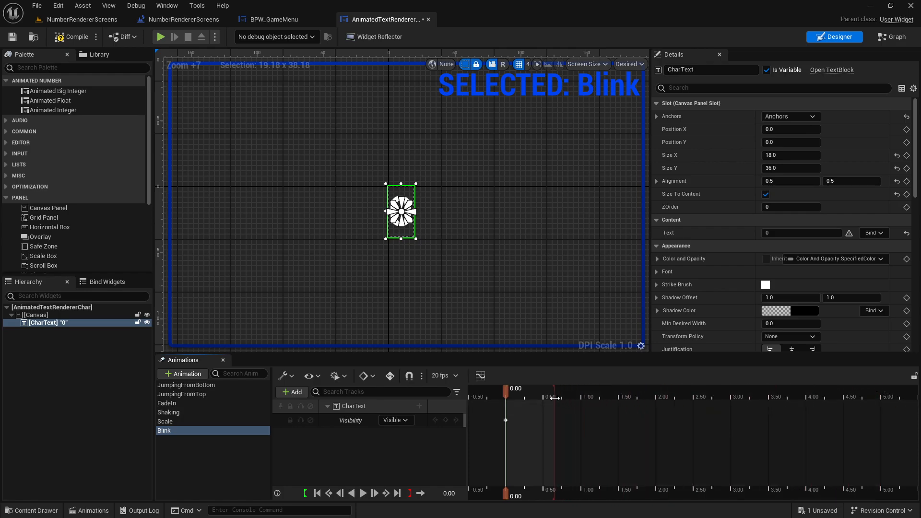
pyautogui.scroll(5, 560, 398)
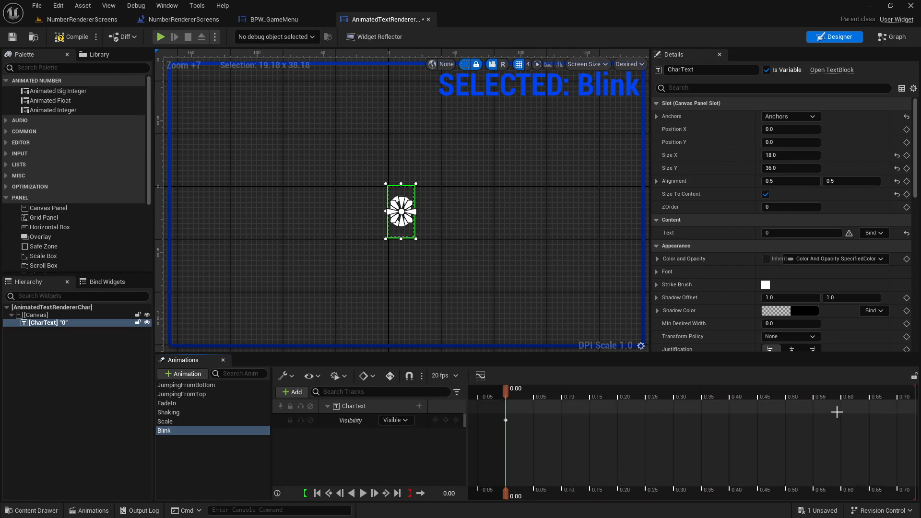
pyautogui.moveTo(846, 391); pyautogui.dragTo(776, 390)
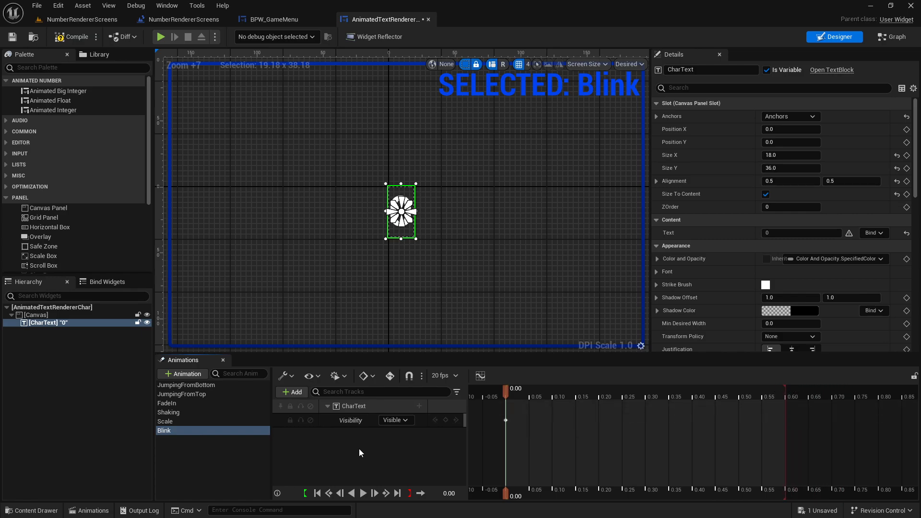
# Step: Key CharText's Visibility alternately Hidden and Visible at about 0.05, 0.15, 0.27 and 0.34 seconds, starting with Hidden
pyautogui.moveTo(505, 390); pyautogui.dragTo(661, 395)
pyautogui.click(396, 420)
pyautogui.click(424, 442)
pyautogui.click(396, 420)
pyautogui.click(416, 435)
pyautogui.click(396, 420)
pyautogui.click(424, 441)
pyautogui.click(396, 420)
pyautogui.click(417, 435)
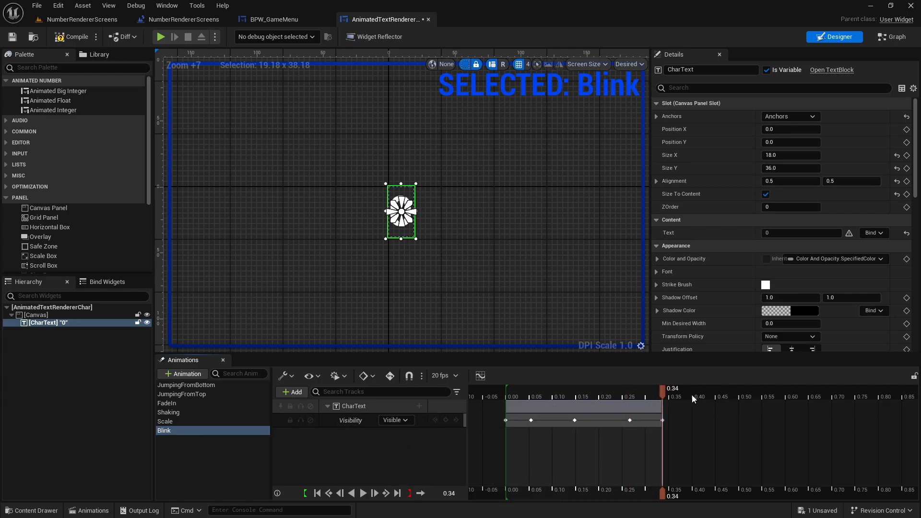
# Step: Key CharText's Visibility to Hidden at 0.40 seconds and Visible at 0.60 seconds
pyautogui.click(396, 420)
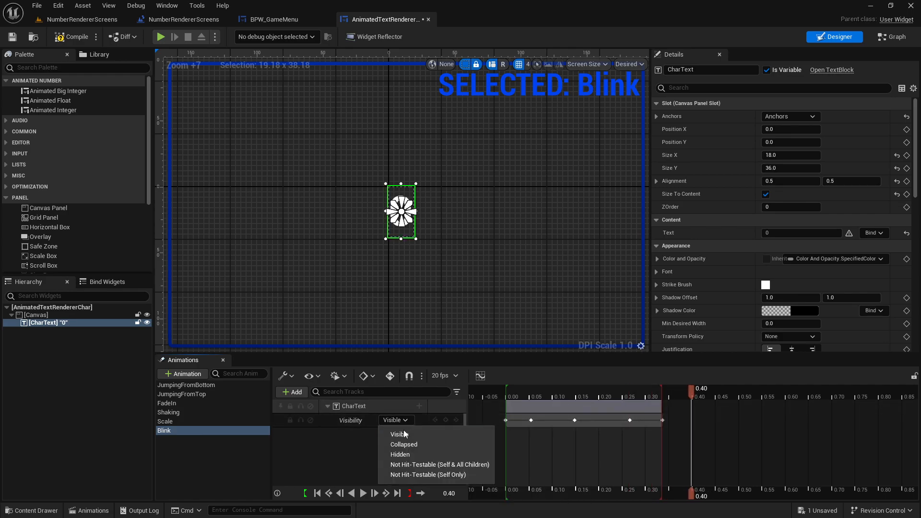
pyautogui.click(417, 442)
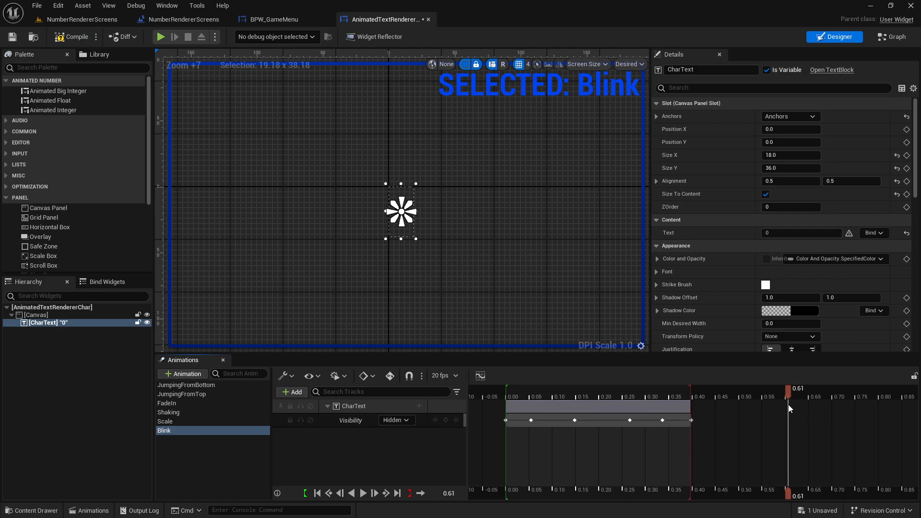
pyautogui.click(396, 420)
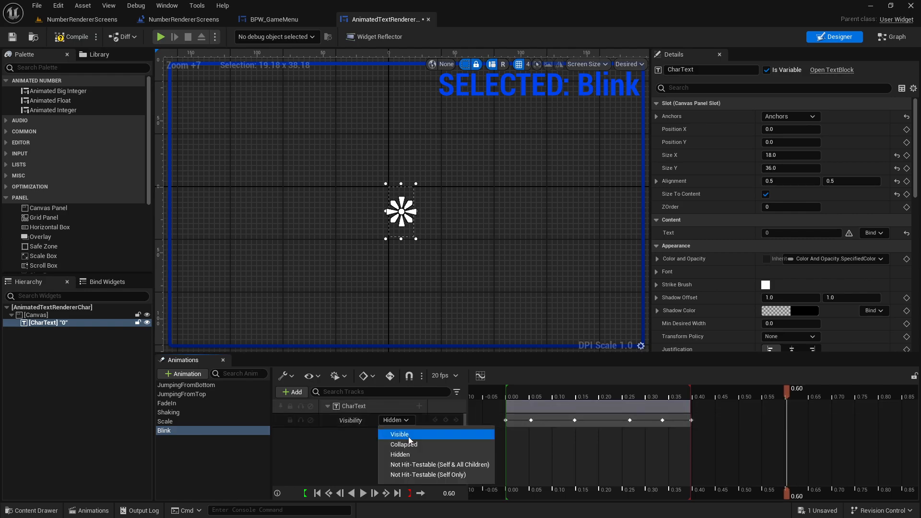
pyautogui.click(403, 434)
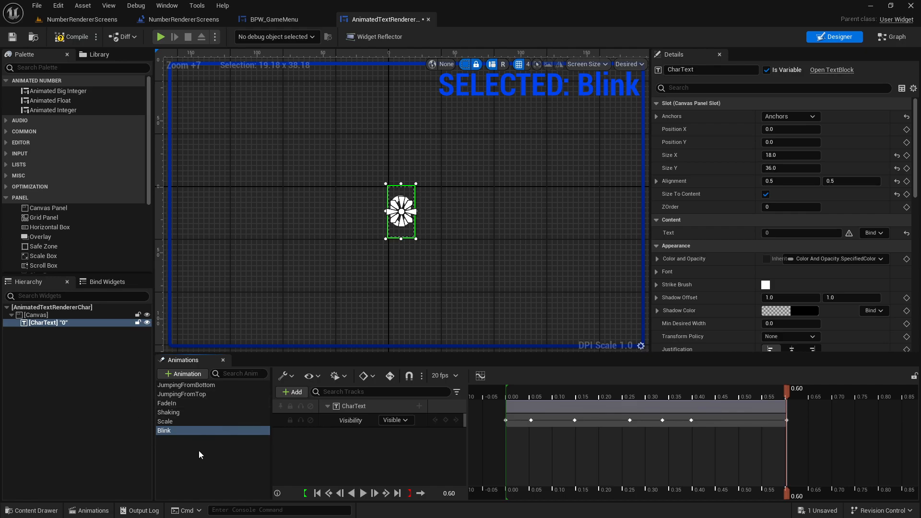
# Step: Preview the Blink animation, then deselect it and save the widget blueprint
pyautogui.click(274, 317)
pyautogui.press('space')
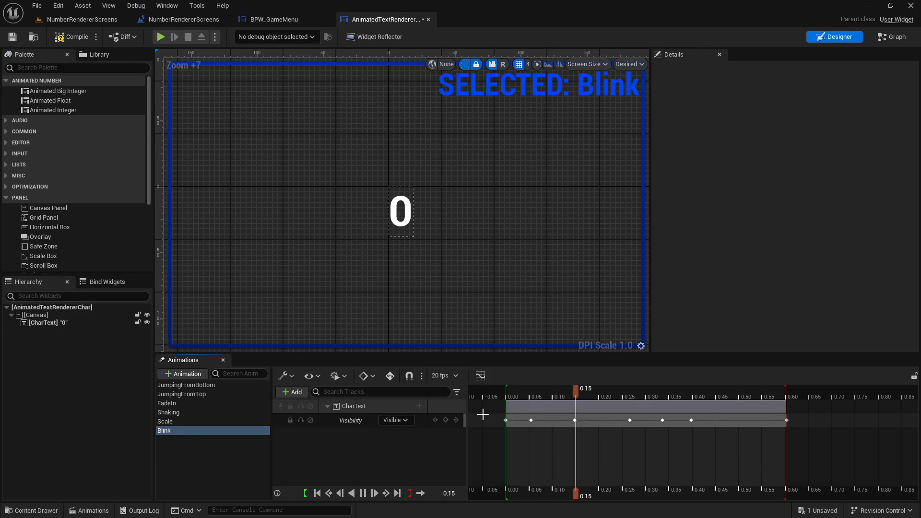
pyautogui.press('space')
pyautogui.click(259, 458)
pyautogui.hotkey('ctrl', 's')
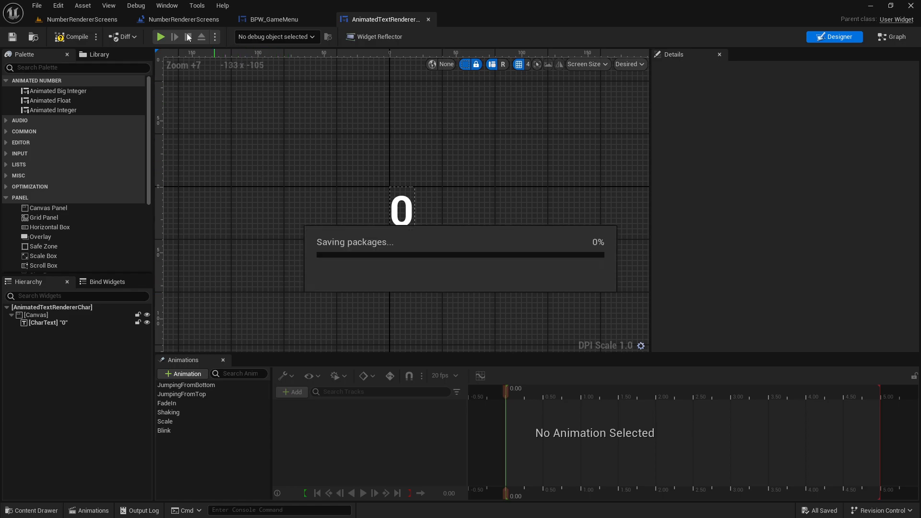
# Step: Open the E_NumberRendererAnimType enumeration, add an enumerator named Blink, and save it
pyautogui.click(91, 19)
pyautogui.doubleClick(364, 428)
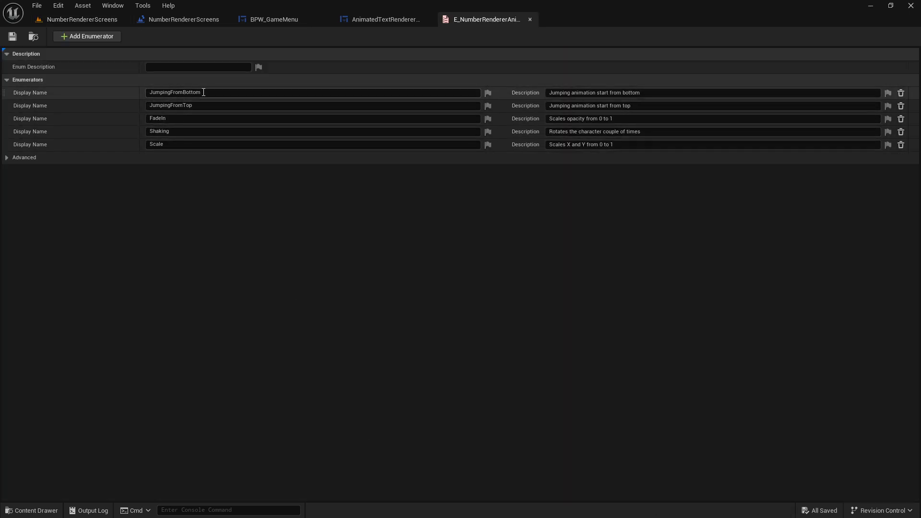
pyautogui.click(98, 39)
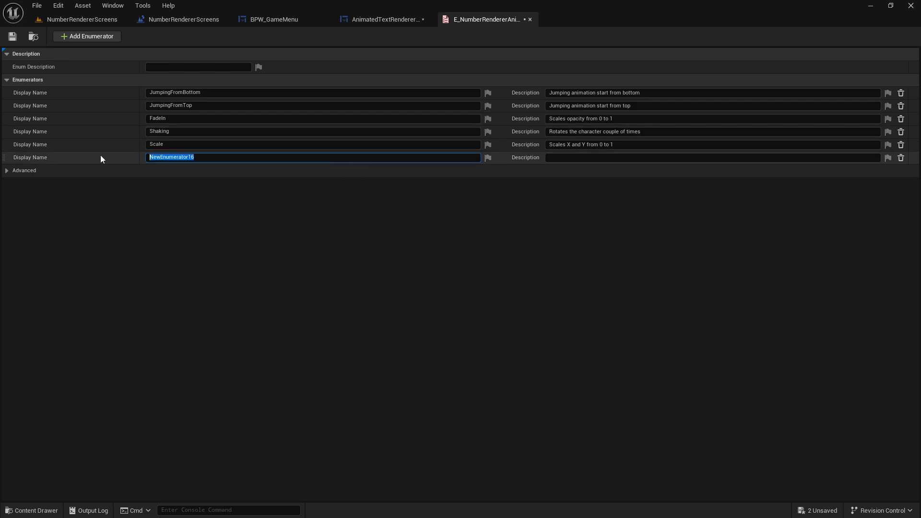
pyautogui.write('Blink')
pyautogui.press('Return')
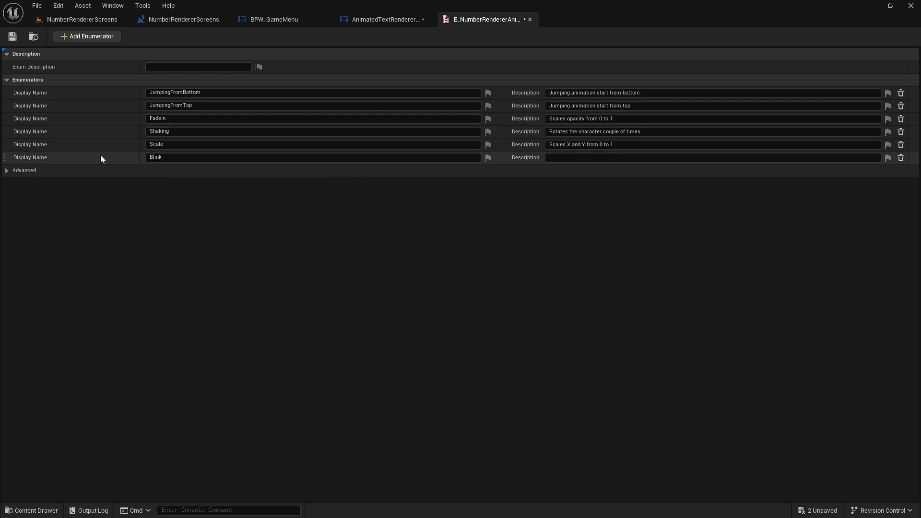
pyautogui.hotkey('ctrl', 's')
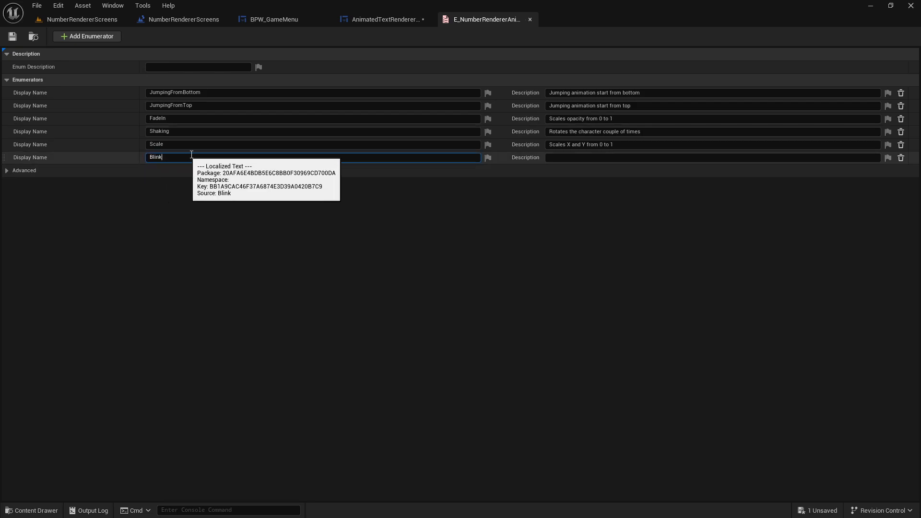
# Step: Open the PlayAnimations function graph of AnimatedTextRendererChar at the switch and its SET Selected Anim nodes
pyautogui.click(382, 20)
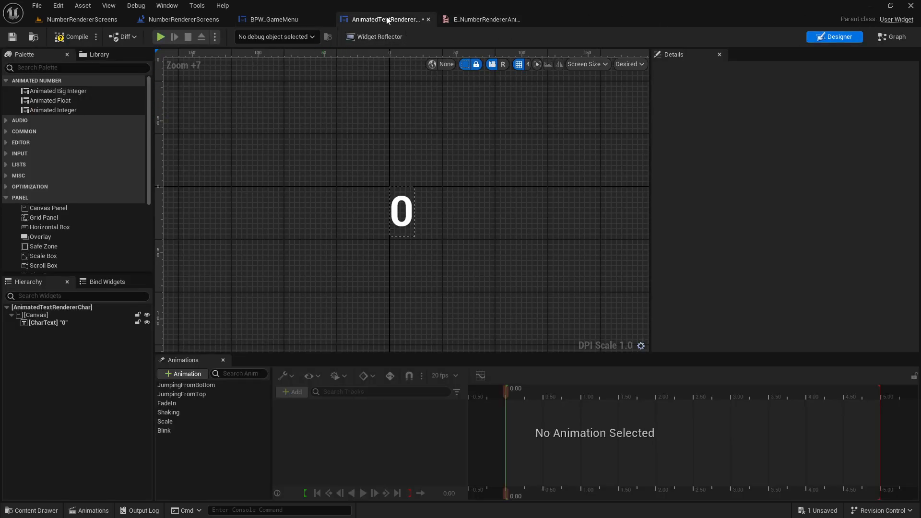
pyautogui.click(892, 37)
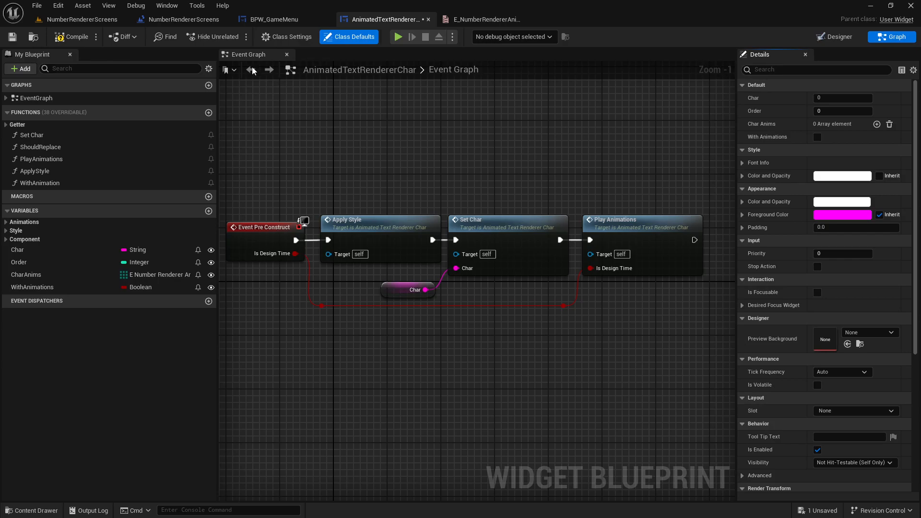
pyautogui.click(58, 162)
pyautogui.doubleClick(58, 162)
pyautogui.scroll(4, 391, 176)
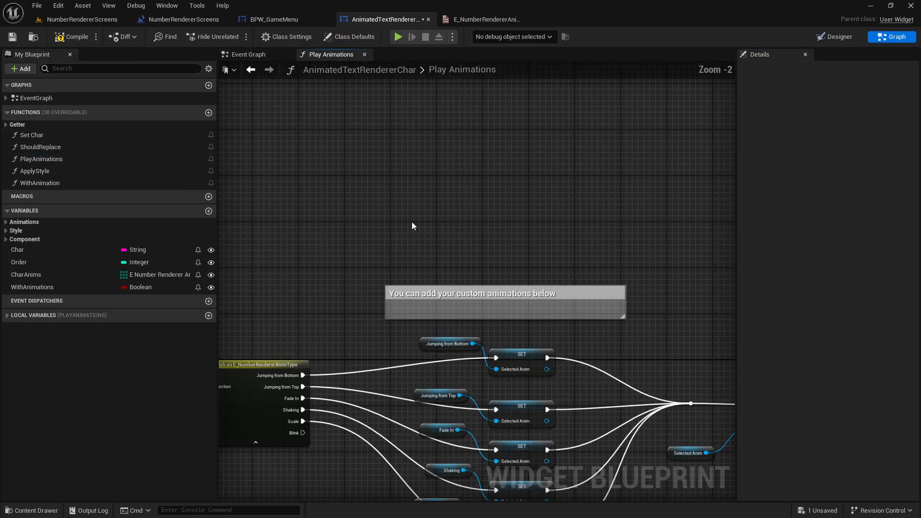
pyautogui.moveTo(398, 175); pyautogui.dragTo(363, 155, button='right')
pyautogui.moveTo(468, 170); pyautogui.dragTo(432, 132, button='right')
pyautogui.moveTo(305, 331); pyautogui.dragTo(449, 312, button='right')
pyautogui.moveTo(408, 187); pyautogui.dragTo(312, 155, button='right')
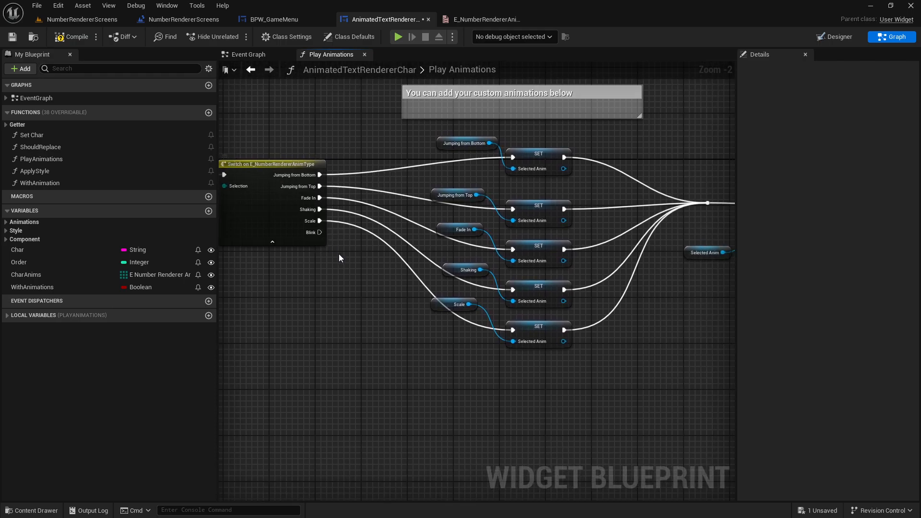
pyautogui.moveTo(339, 258); pyautogui.dragTo(310, 240, button='right')
pyautogui.moveTo(380, 323); pyautogui.dragTo(368, 321, button='right')
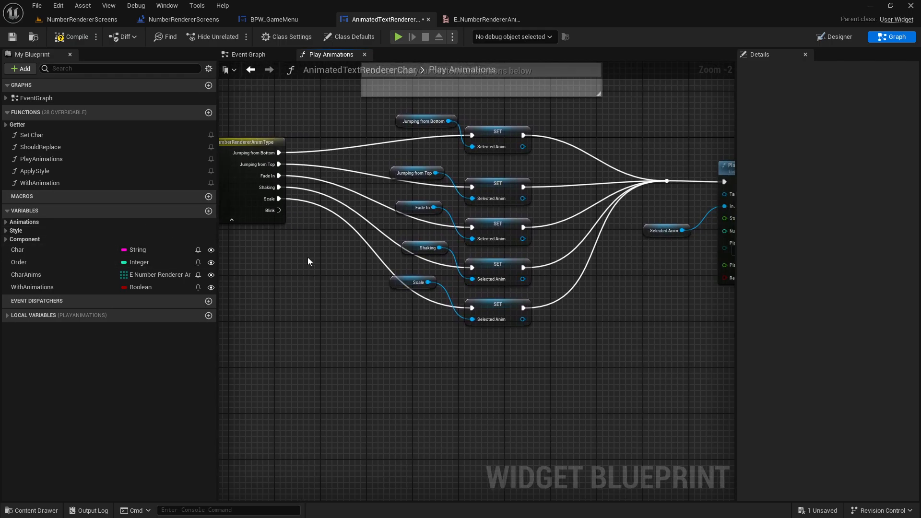
# Step: Duplicate the Scale branch's SET Selected Anim node and place the copy directly below it
pyautogui.click(499, 307)
pyautogui.hotkey('ctrl', 'c')
pyautogui.hotkey('ctrl', 'v')
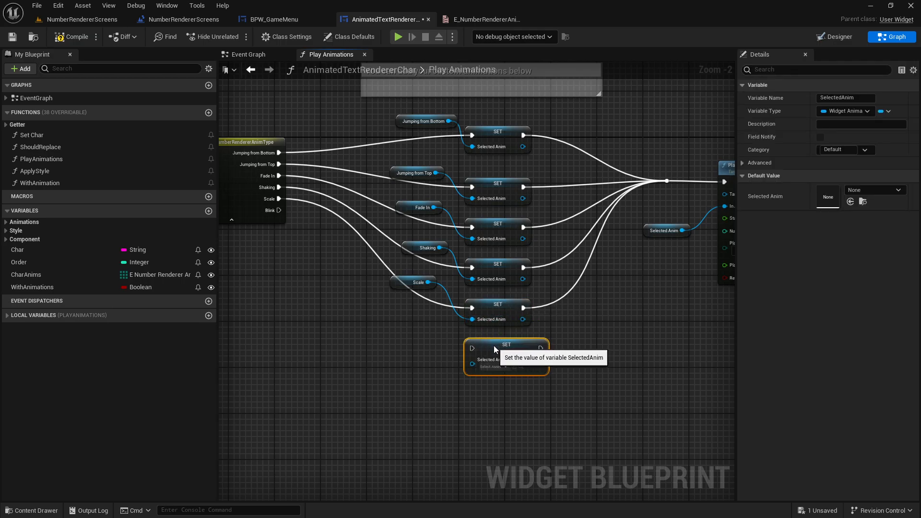
pyautogui.click(418, 337)
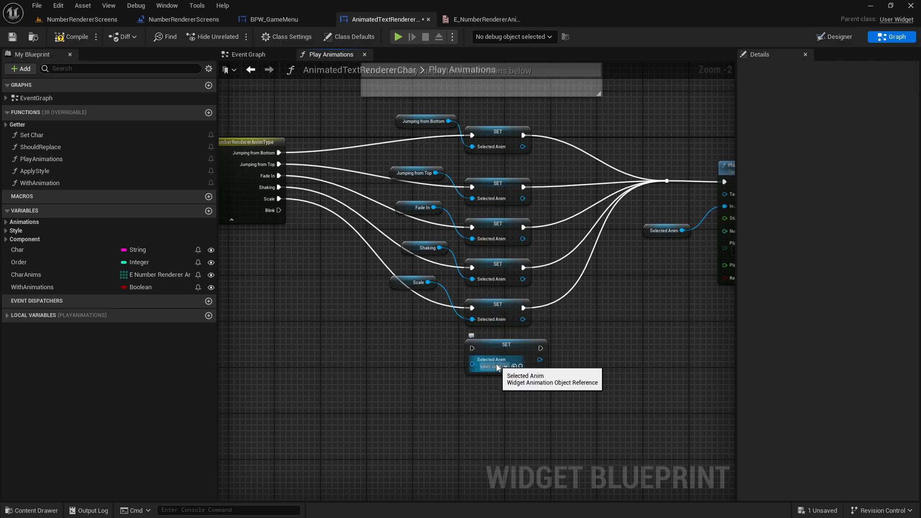
# Step: Feed the Blink animation variable into the new SET node and wire it between the switch's Blink output and the shared reroute node
pyautogui.rightClick(384, 307)
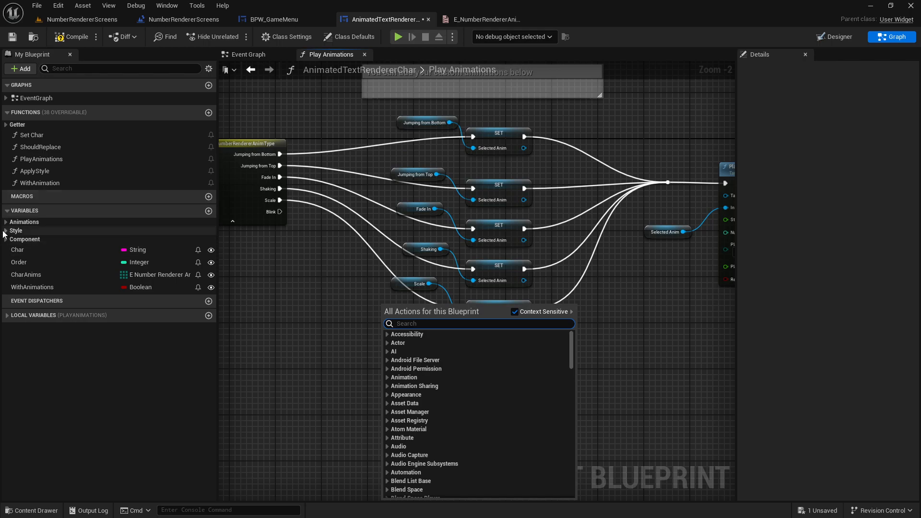
pyautogui.click(5, 221)
pyautogui.click(5, 222)
pyautogui.moveTo(22, 231); pyautogui.dragTo(473, 361)
pyautogui.click(408, 367)
pyautogui.moveTo(278, 211); pyautogui.dragTo(668, 183)
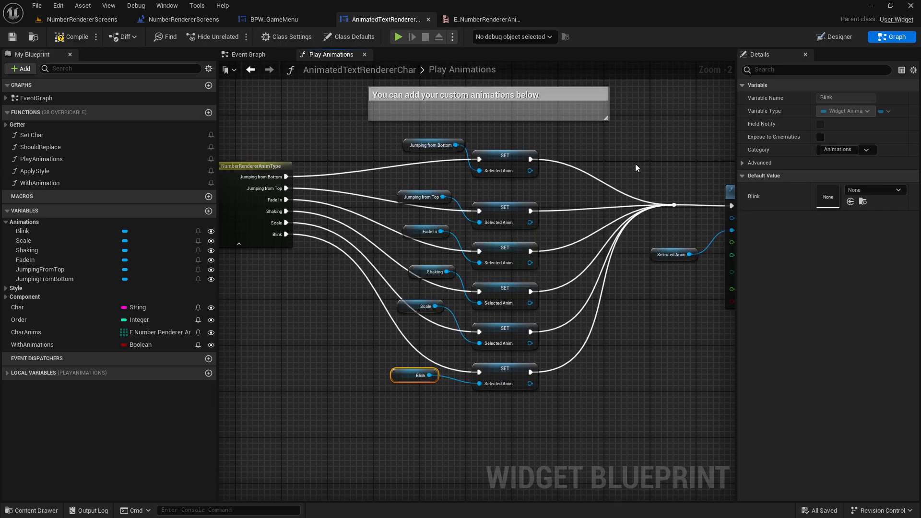
# Step: In BPW_GameMenu's designer, clear AnimatedInteger's Char Animations array and add one new element
pyautogui.click(293, 21)
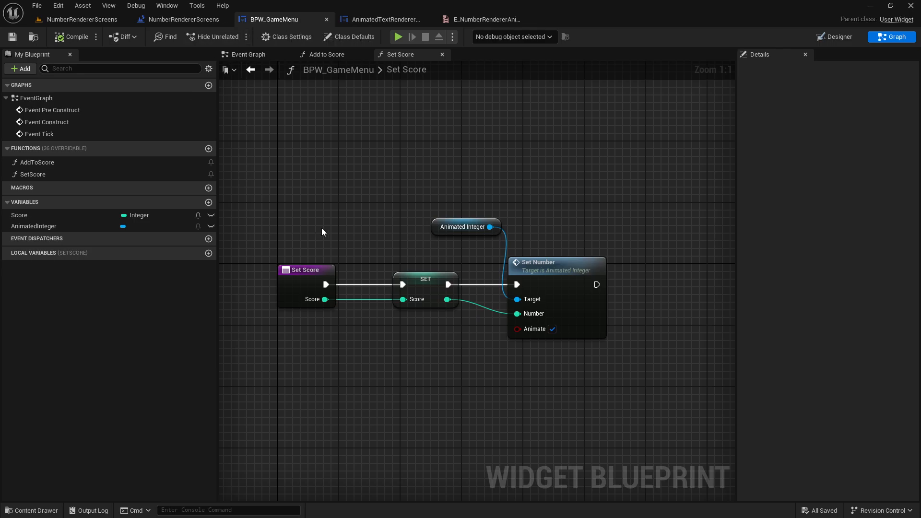
pyautogui.click(834, 37)
pyautogui.click(410, 207)
pyautogui.scroll(-10, 834, 254)
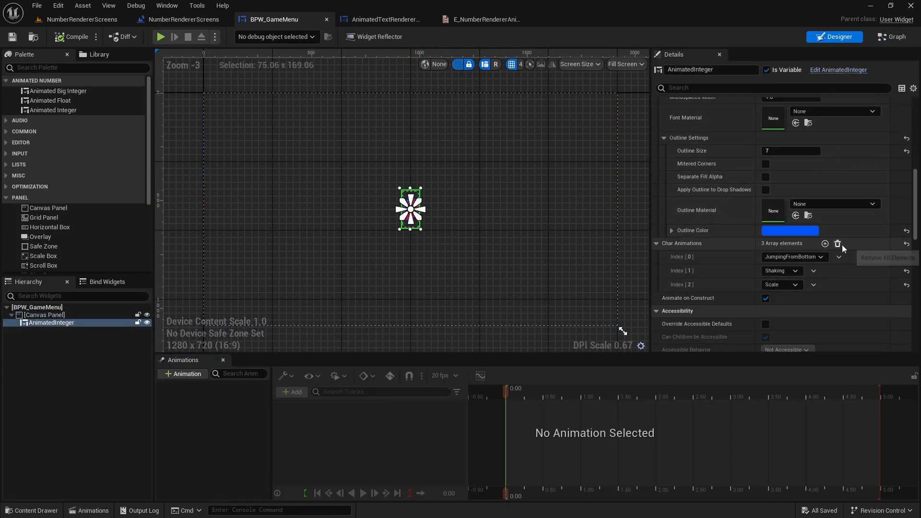
pyautogui.click(838, 244)
pyautogui.click(829, 245)
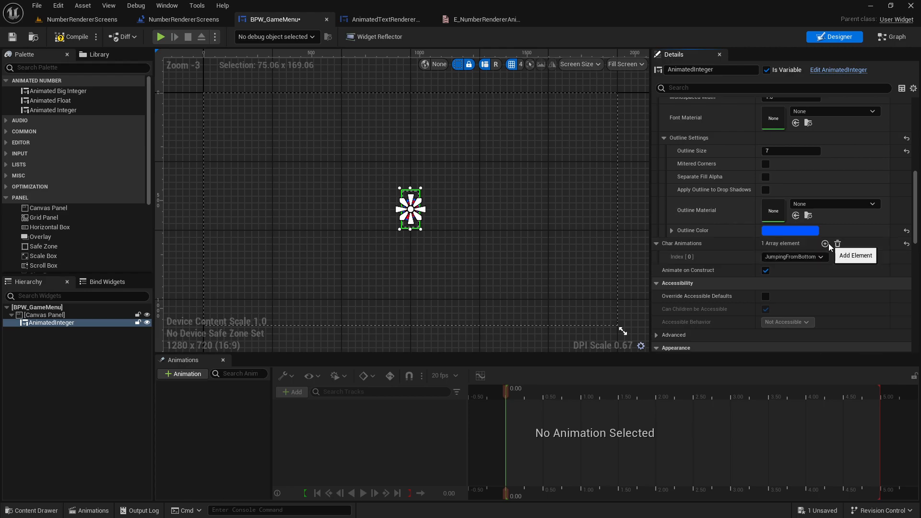
# Step: Set the Char Animations element to Blink, save the widget, and test it in a play session
pyautogui.click(807, 256)
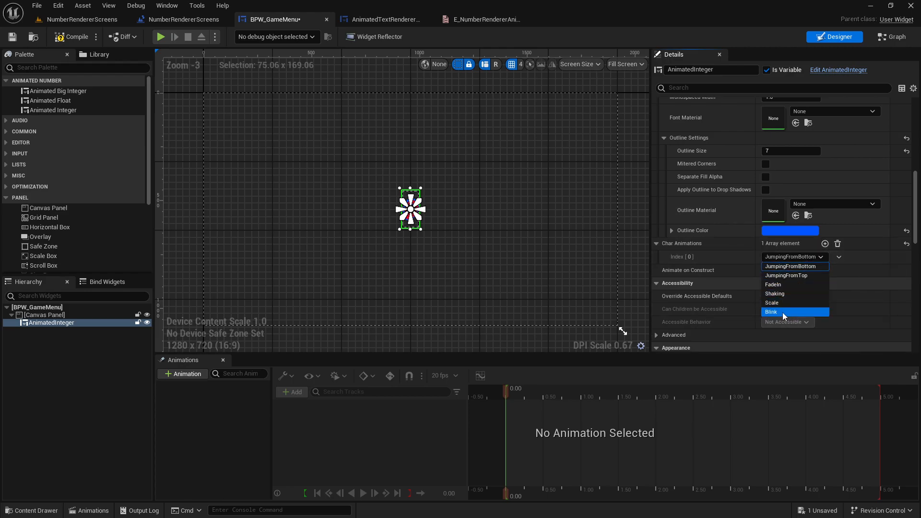
pyautogui.click(782, 312)
pyautogui.hotkey('ctrl', 's')
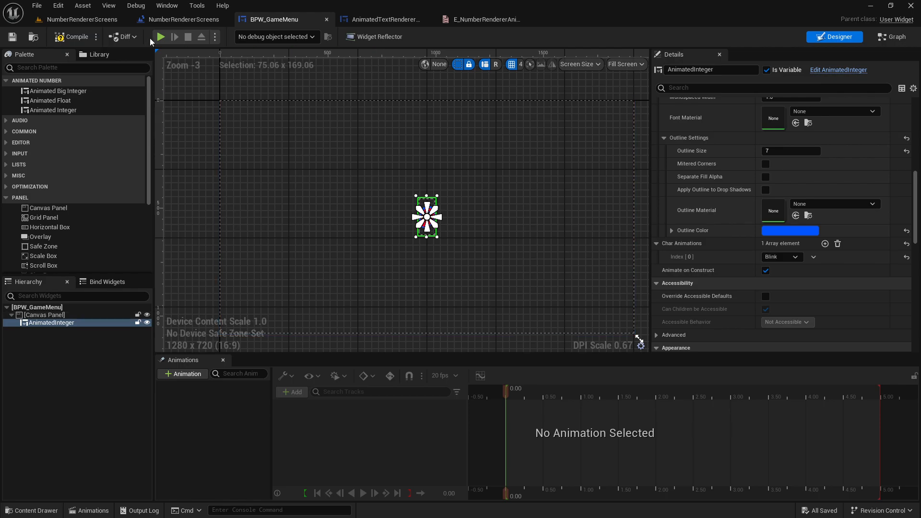
pyautogui.click(162, 39)
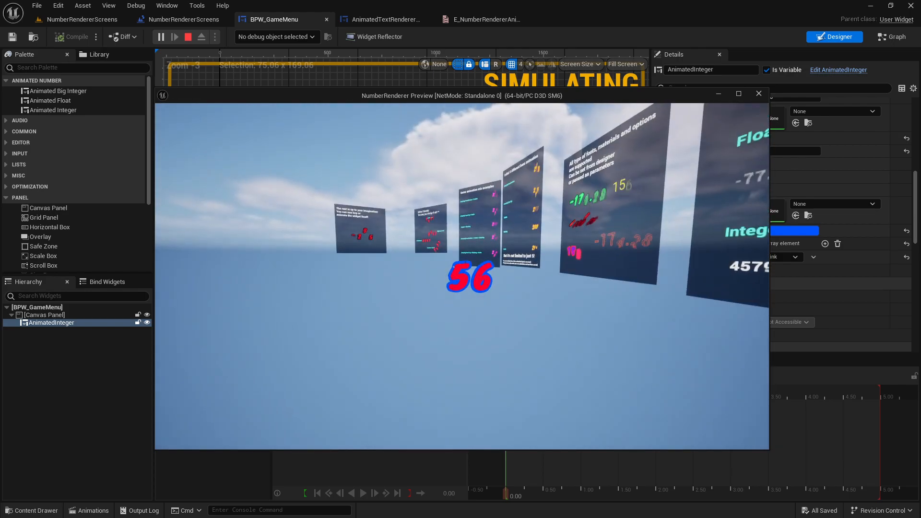
pyautogui.press('Escape')
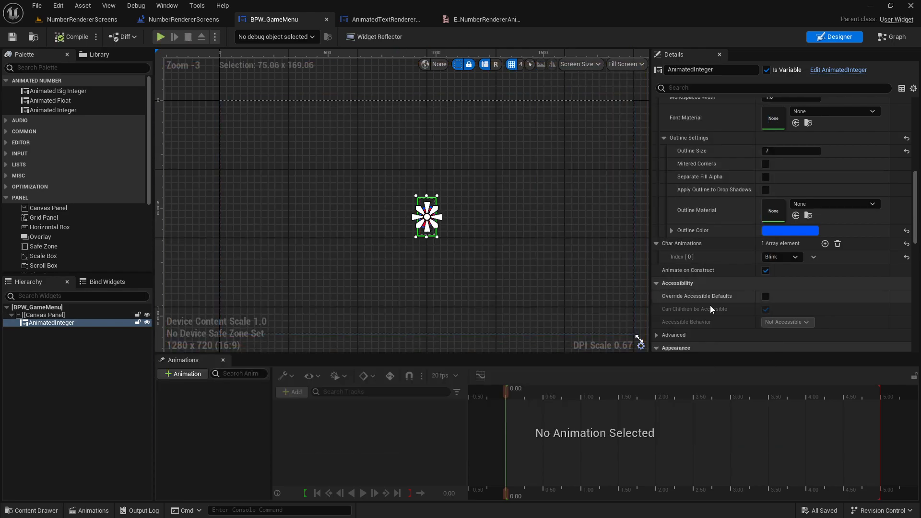
# Step: Add a second Char Animations element set to Scale and test the combination in a play session
pyautogui.click(825, 243)
pyautogui.click(792, 270)
pyautogui.click(774, 318)
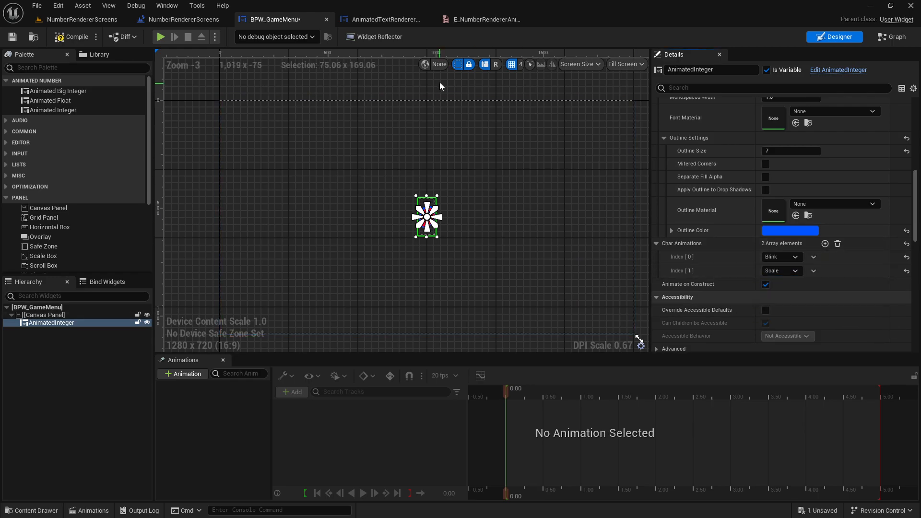
pyautogui.click(159, 37)
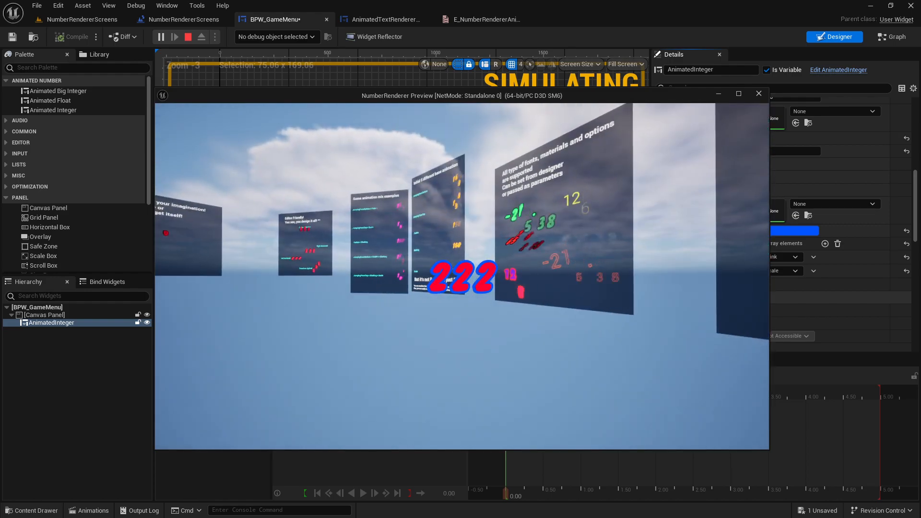
pyautogui.press('Escape')
pyautogui.click(366, 272)
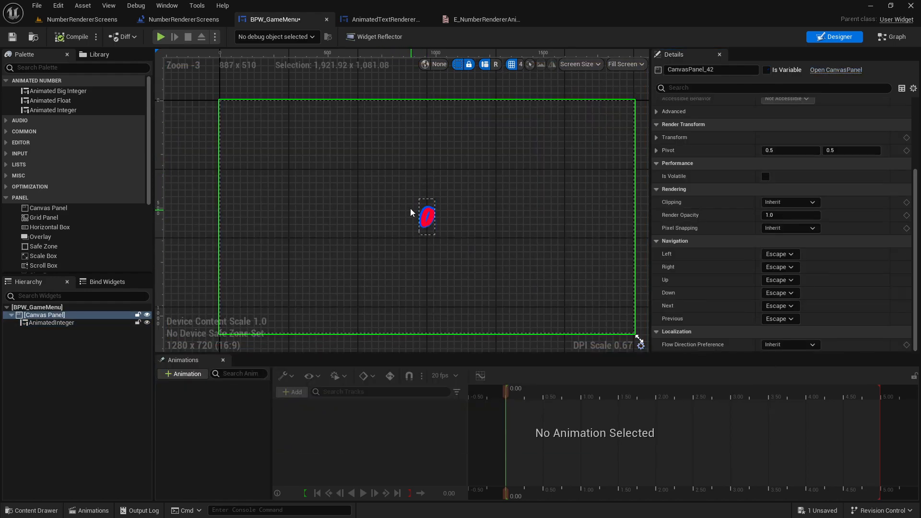
# Step: Select AnimatedInteger in BPW_GameMenu and create a new widget animation named Scale
pyautogui.click(383, 19)
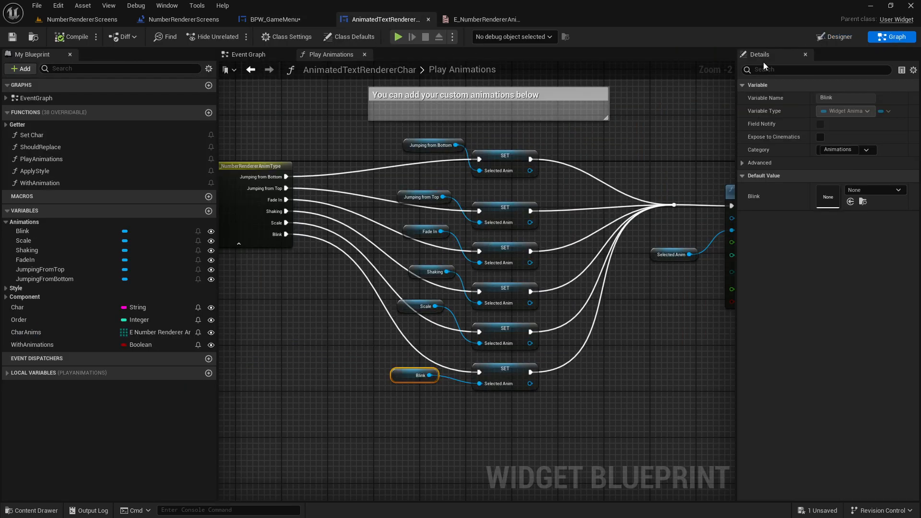
pyautogui.click(278, 20)
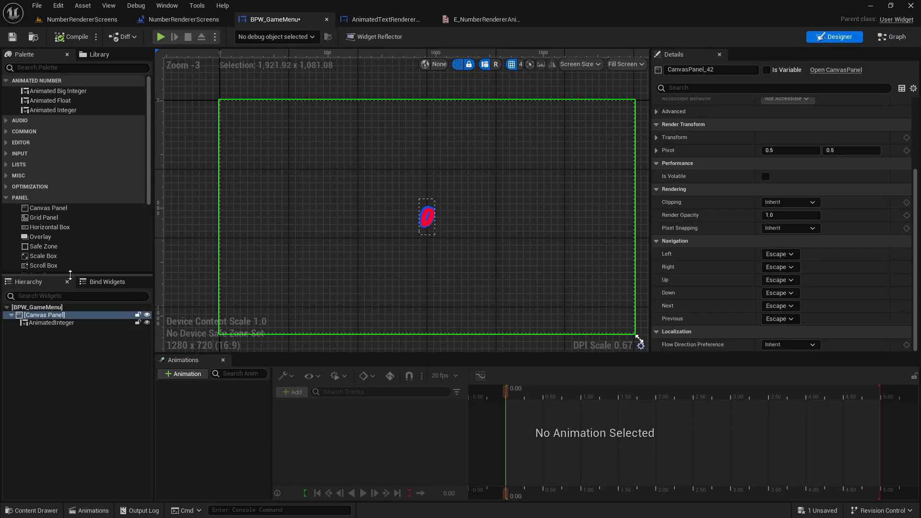
pyautogui.click(429, 228)
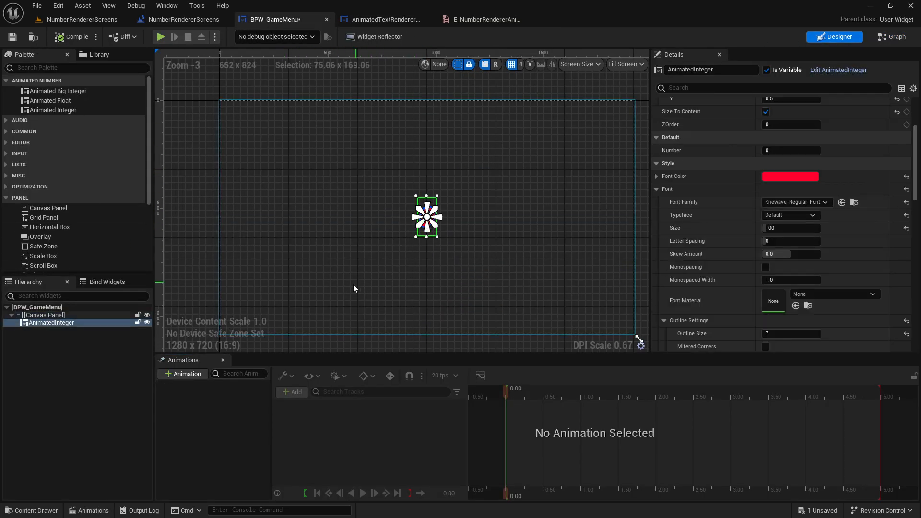
pyautogui.scroll(1, 396, 209)
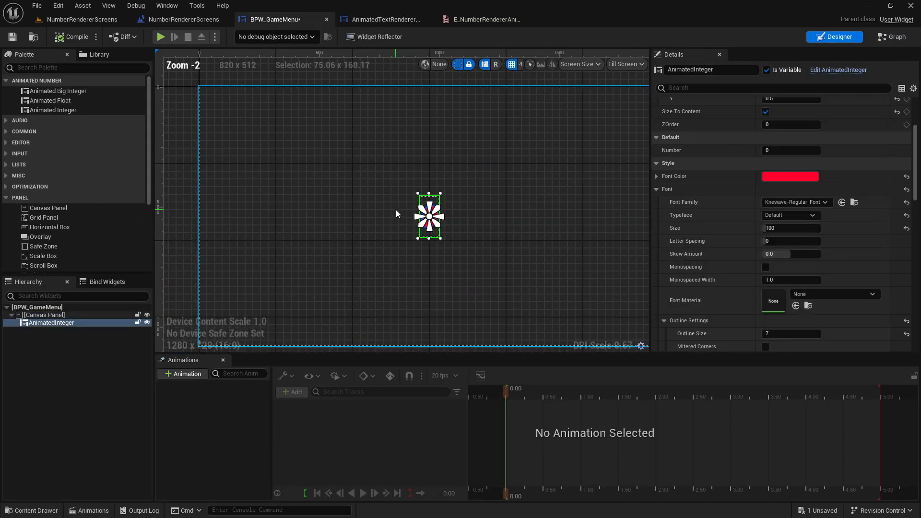
pyautogui.click(58, 327)
pyautogui.click(58, 325)
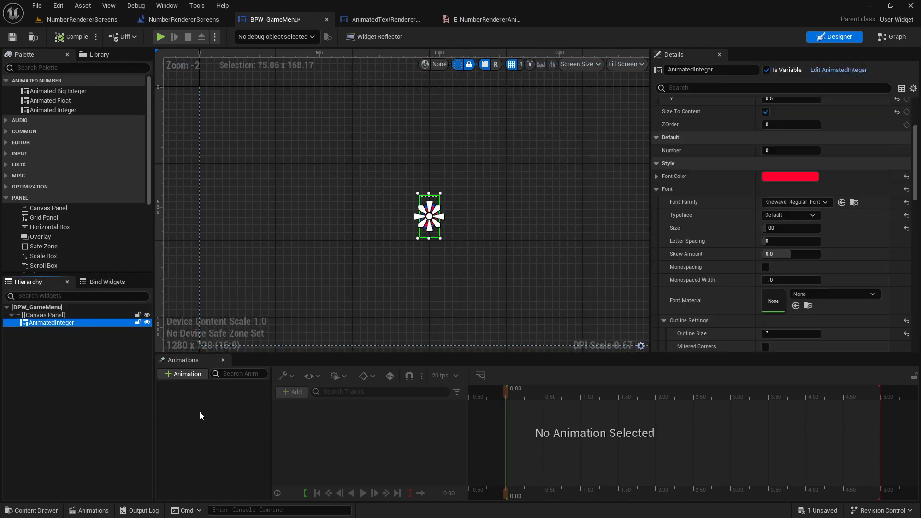
pyautogui.click(181, 376)
pyautogui.write('Scale')
pyautogui.press('Return')
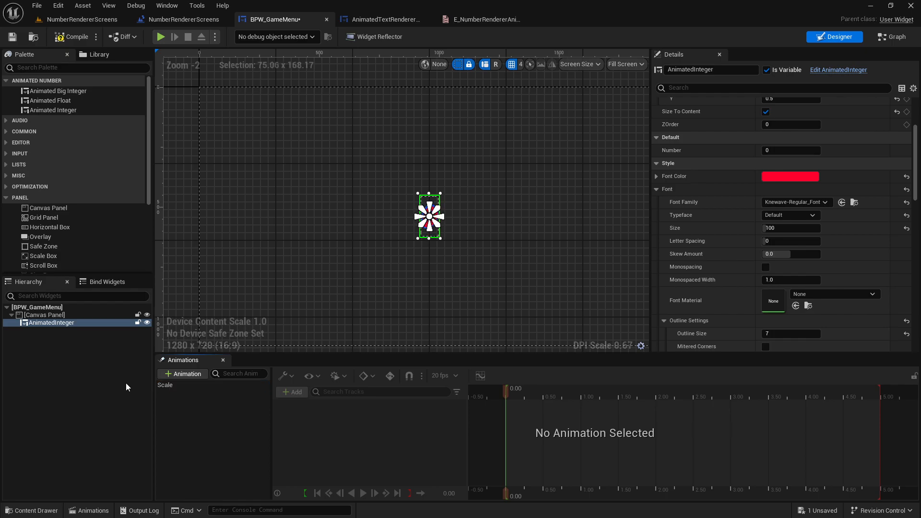
# Step: Add AnimatedInteger to the Scale animation with a Transform track, and expand that track
pyautogui.click(167, 389)
pyautogui.click(283, 393)
pyautogui.click(317, 408)
pyautogui.click(420, 406)
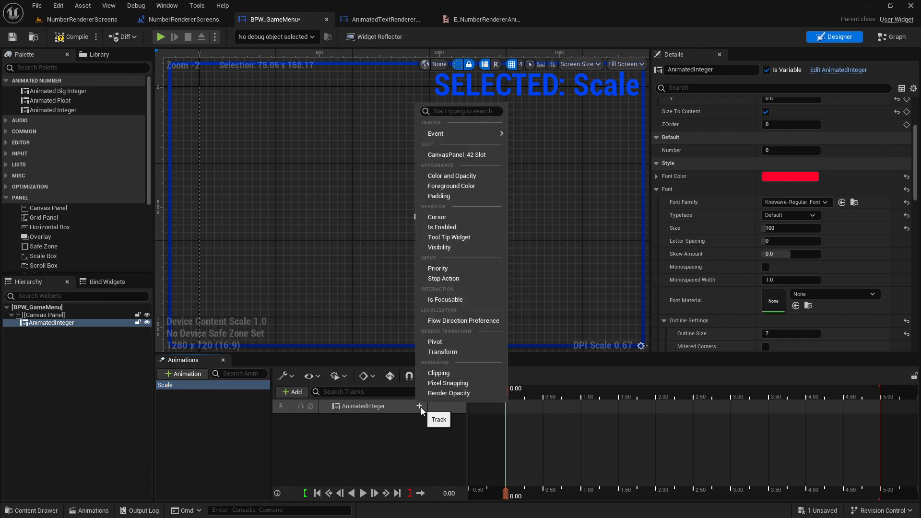
pyautogui.click(454, 355)
pyautogui.moveTo(446, 354); pyautogui.dragTo(446, 337)
pyautogui.click(332, 404)
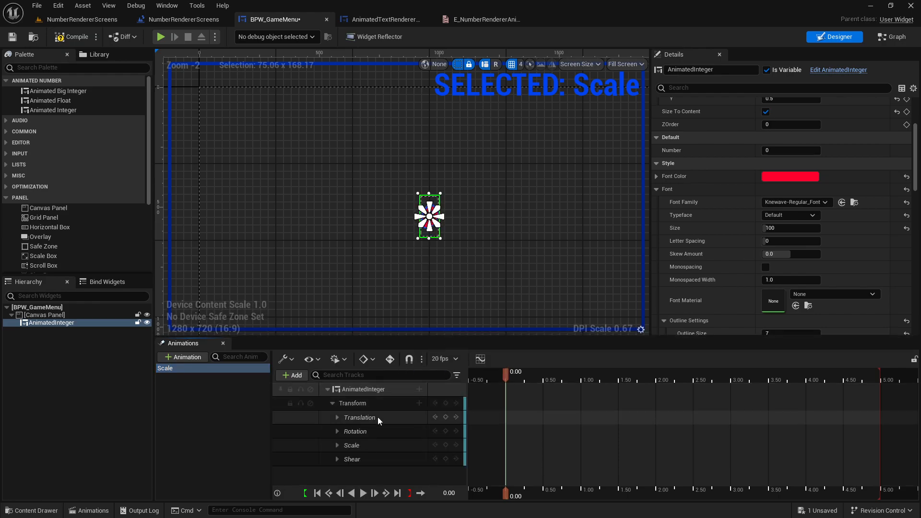
# Step: Shorten the animation's range to about 2.00 seconds, and key Scale at the start and at about 0.36 seconds with X 0.73, Y 0.51
pyautogui.click(336, 445)
pyautogui.click(508, 378)
pyautogui.moveTo(879, 373); pyautogui.dragTo(657, 373)
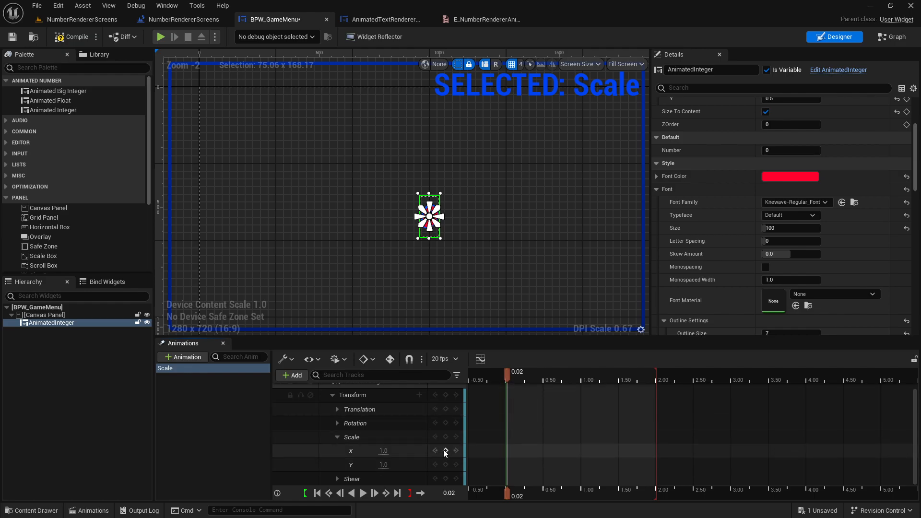
pyautogui.moveTo(510, 375); pyautogui.dragTo(534, 375)
pyautogui.moveTo(384, 451)
pyautogui.mouseDown()
pyautogui.moveTo(371, 451)
pyautogui.moveTo(382, 465)
pyautogui.mouseUp()
# Step: Key AnimatedInteger's Scale at about 0.79 seconds with X about 1.51 and Y about 1.98
pyautogui.moveTo(560, 378); pyautogui.dragTo(565, 378)
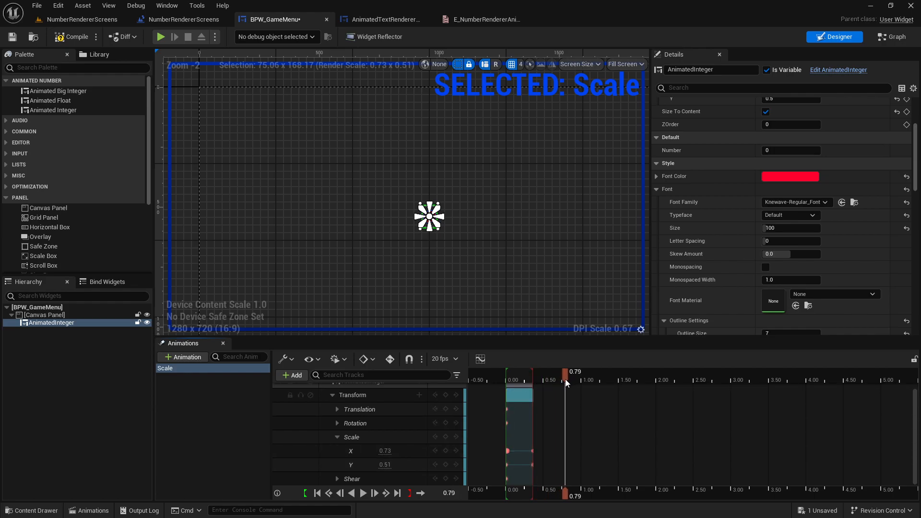
pyautogui.moveTo(384, 451); pyautogui.dragTo(454, 451)
pyautogui.moveTo(392, 464); pyautogui.dragTo(363, 451)
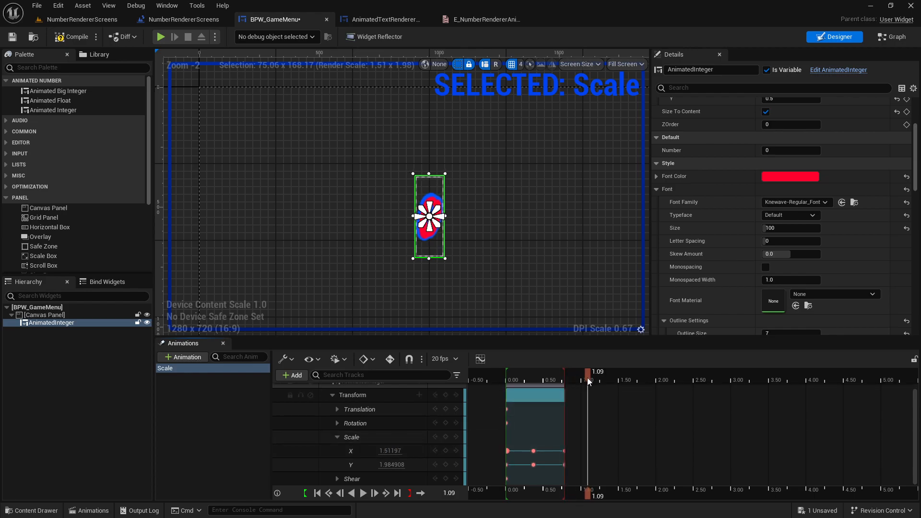
pyautogui.moveTo(572, 378); pyautogui.dragTo(578, 375)
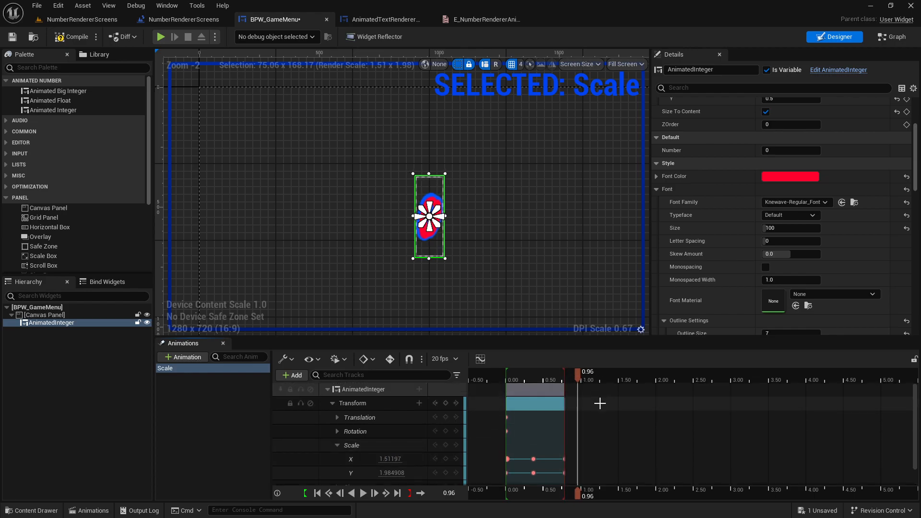
# Step: Key AnimatedInteger's Scale at about 0.96 seconds with X 0.0 and Y 0.0
pyautogui.keyDown('ctrl'); pyautogui.scroll(2, 600, 403); pyautogui.keyUp('ctrl')
pyautogui.keyDown('ctrl'); pyautogui.scroll(2, 600, 402); pyautogui.keyUp('ctrl')
pyautogui.moveTo(389, 451)
pyautogui.mouseDown()
pyautogui.moveTo(347, 451)
pyautogui.moveTo(383, 464)
pyautogui.mouseUp()
pyautogui.click(399, 450)
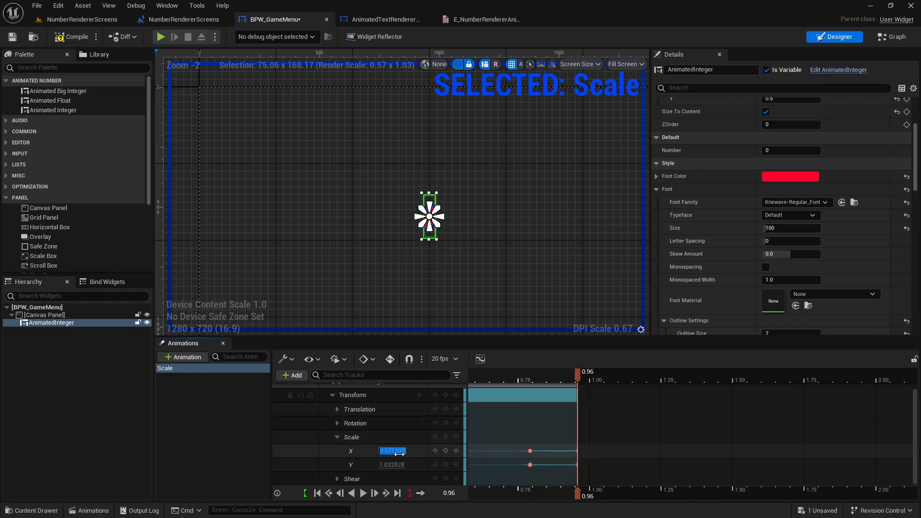
pyautogui.click(393, 464)
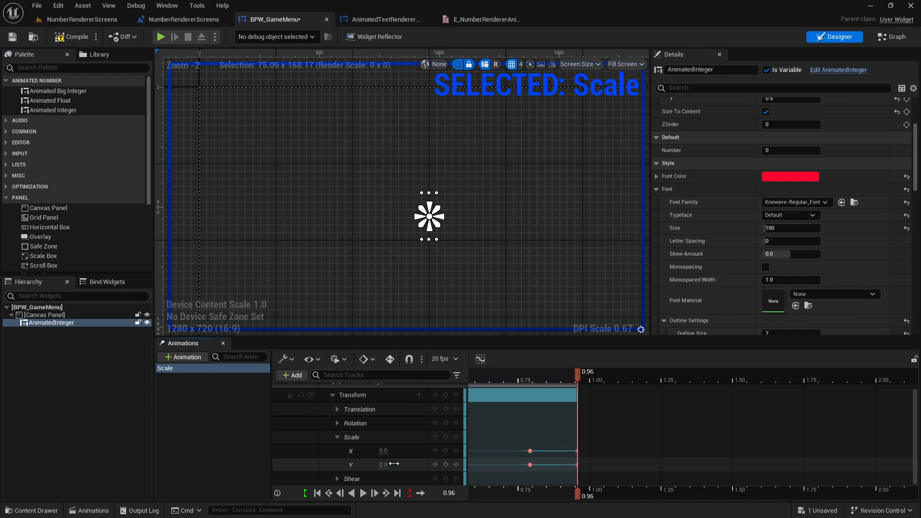
# Step: Key AnimatedInteger's Scale at about 1.02 seconds with X 1.0 and Y 1.0
pyautogui.moveTo(599, 376); pyautogui.dragTo(593, 376)
pyautogui.click(382, 451)
pyautogui.write('1')
pyautogui.click(384, 465)
pyautogui.press('Return')
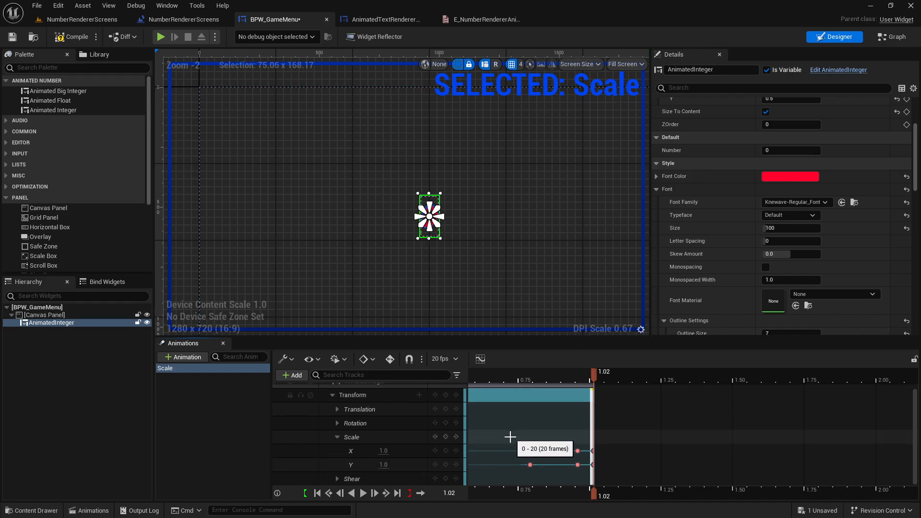
# Step: Open the Scale track in the curve editor and set its keys at about 0.96 seconds to constant interpolation
pyautogui.click(337, 436)
pyautogui.moveTo(622, 437); pyautogui.dragTo(467, 456)
pyautogui.click(320, 445)
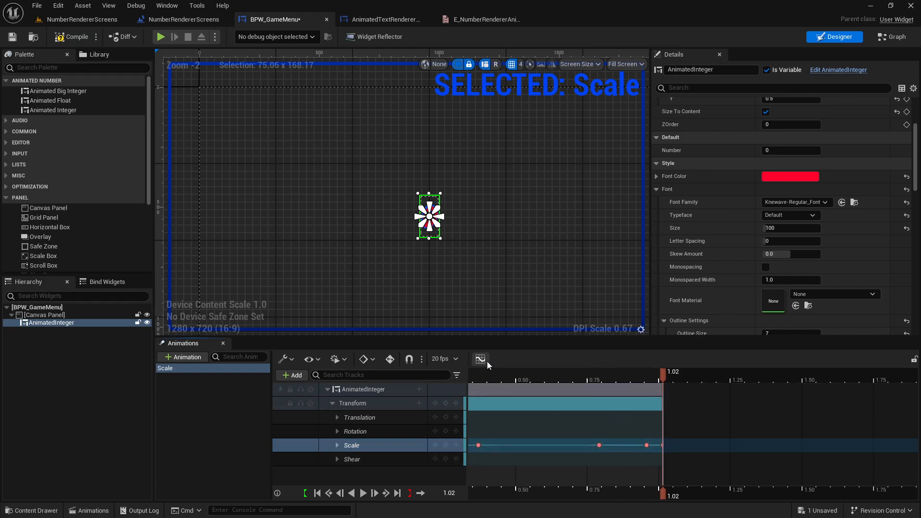
pyautogui.click(480, 359)
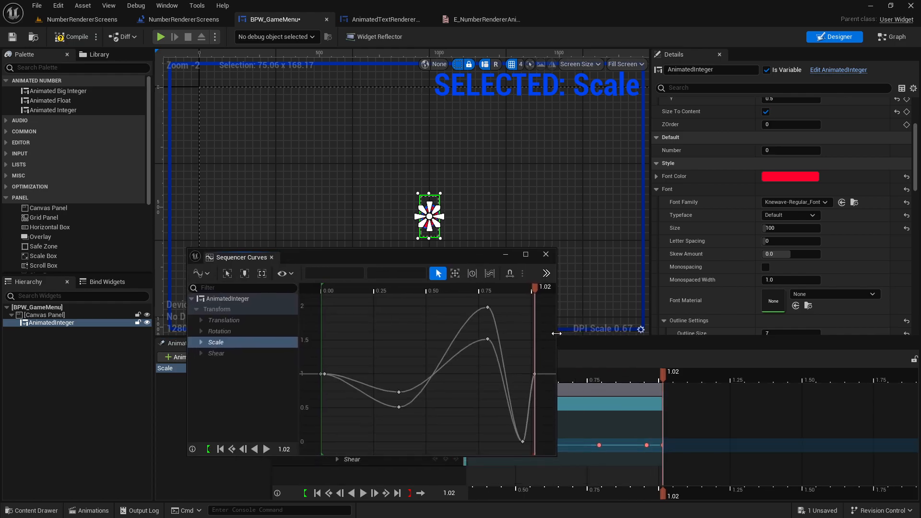
pyautogui.moveTo(556, 333); pyautogui.dragTo(683, 327)
pyautogui.moveTo(542, 447); pyautogui.dragTo(546, 445)
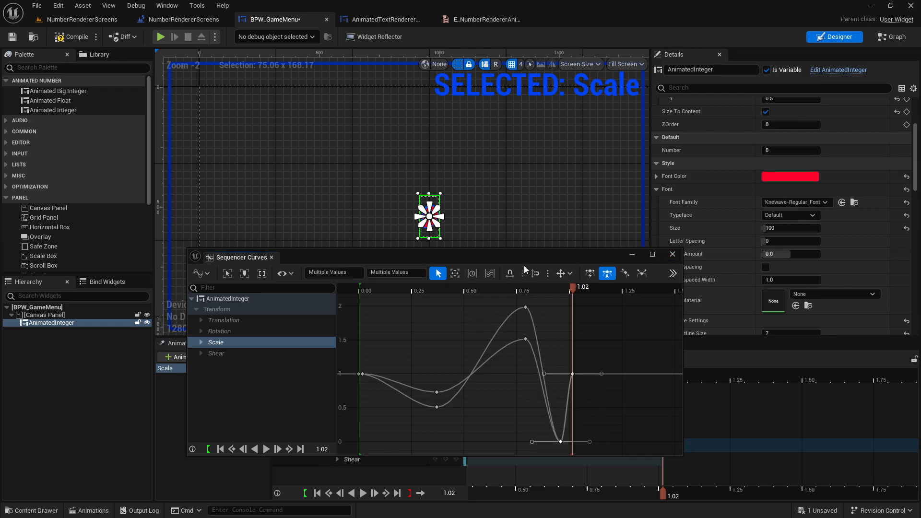
pyautogui.press('4')
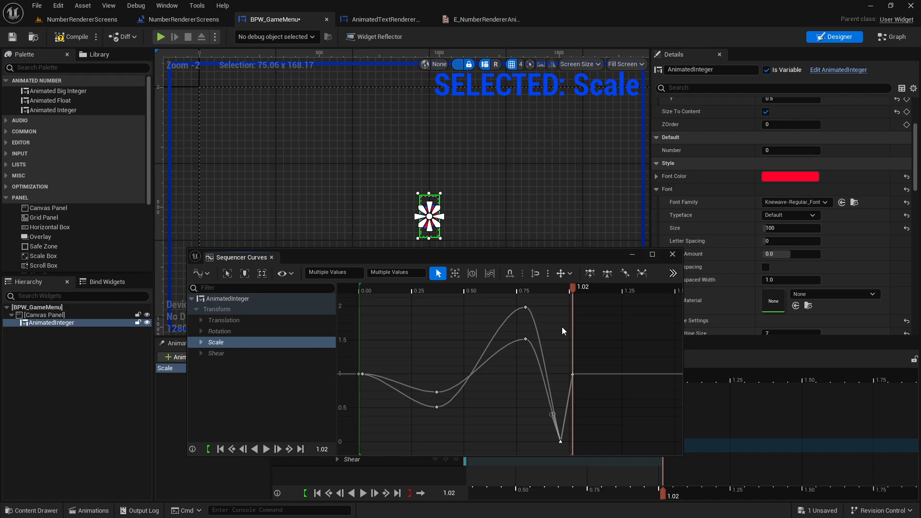
pyautogui.scroll(4, 575, 391)
pyautogui.moveTo(557, 378); pyautogui.dragTo(547, 333, button='right')
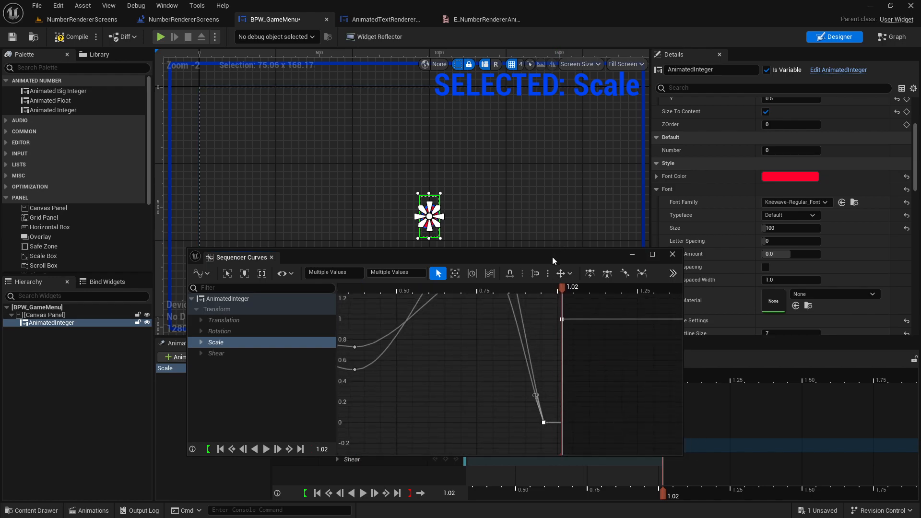
pyautogui.moveTo(551, 257); pyautogui.dragTo(537, 248)
pyautogui.click(662, 246)
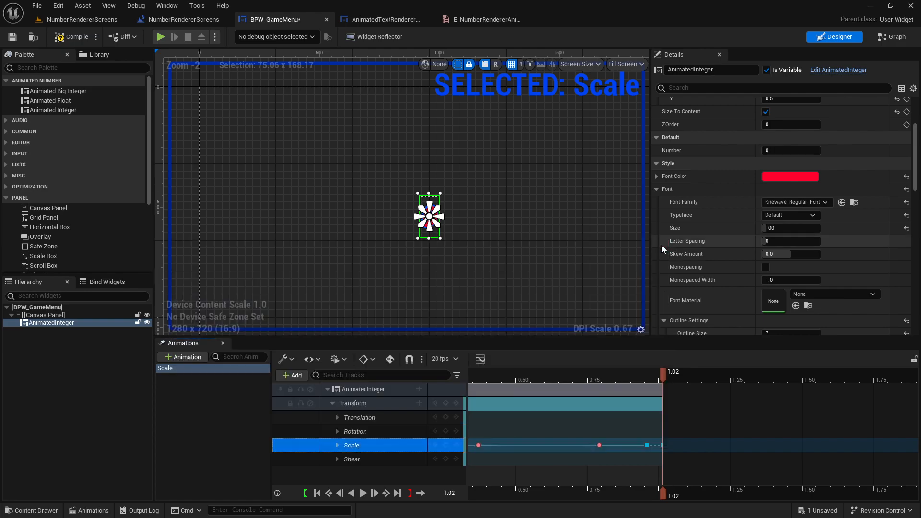
# Step: Play back the Scale animation from the start, deselect it and save BPW_GameMenu
pyautogui.click(235, 427)
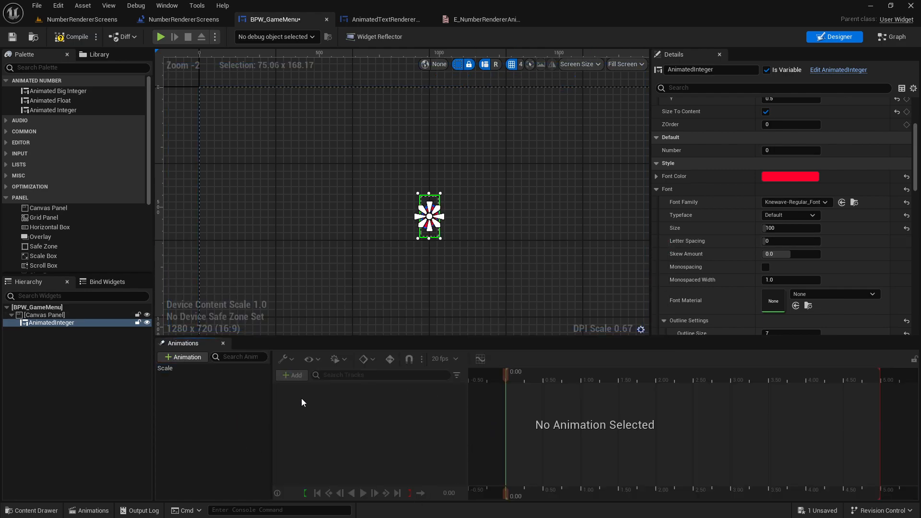
pyautogui.click(201, 368)
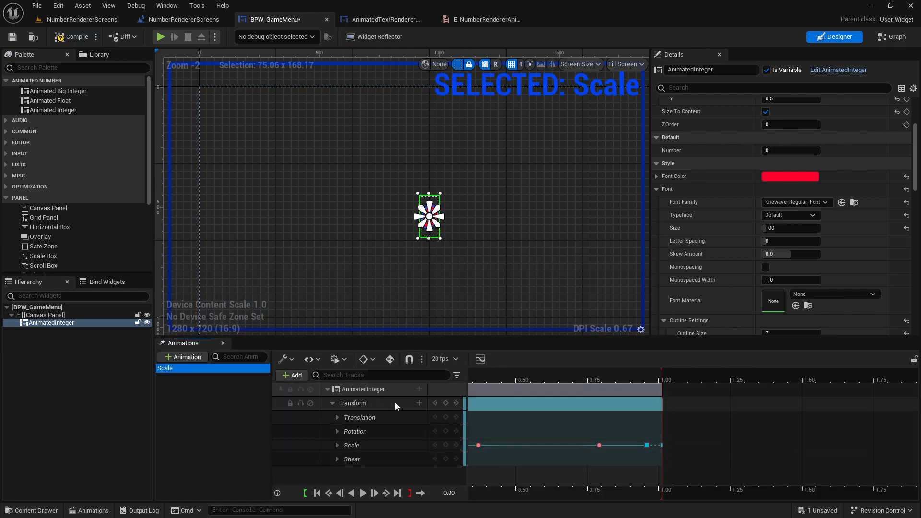
pyautogui.keyDown('ctrl'); pyautogui.scroll(-4, 527, 423); pyautogui.keyUp('ctrl')
pyautogui.moveTo(629, 430); pyautogui.dragTo(765, 430, button='right')
pyautogui.press('space')
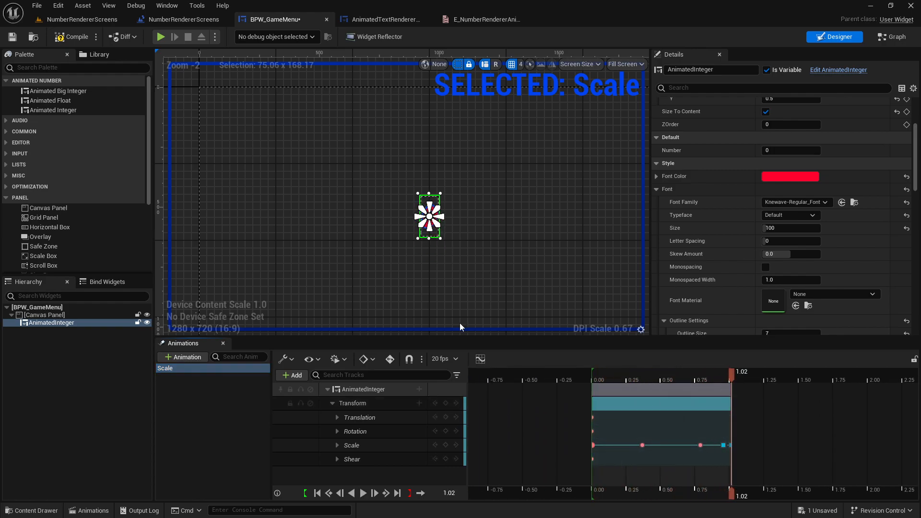
pyautogui.press('space')
pyautogui.click(237, 395)
pyautogui.hotkey('ctrl', 's')
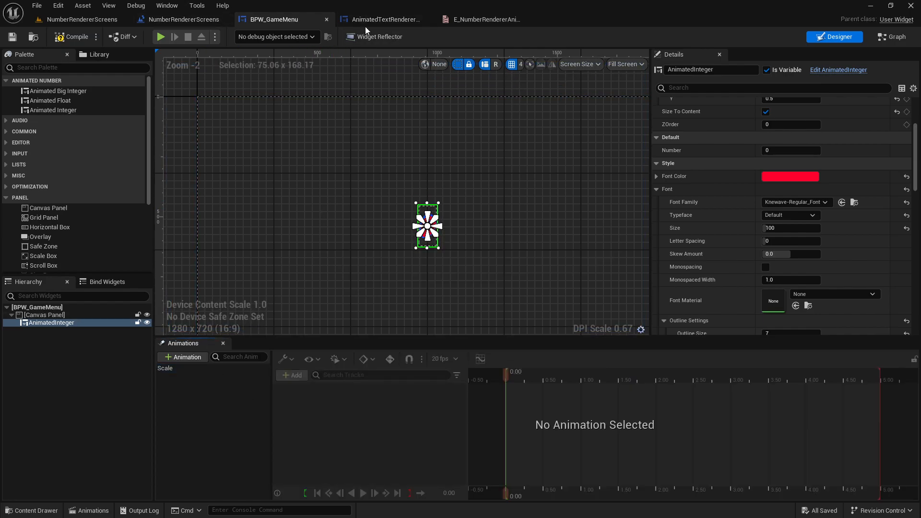
# Step: Add a custom event named TriggerScaleAnim to BPW_GameMenu's Event Graph
pyautogui.click(408, 21)
pyautogui.click(183, 19)
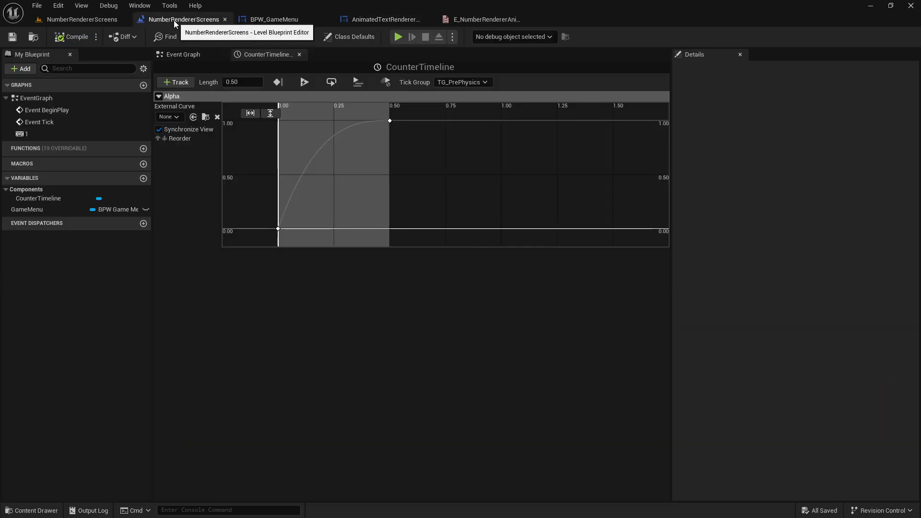
pyautogui.click(178, 55)
pyautogui.click(295, 22)
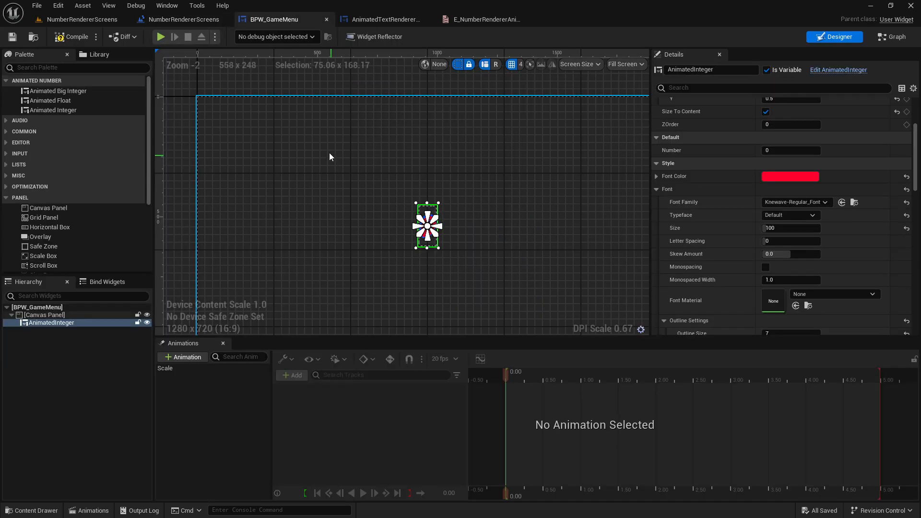
pyautogui.click(893, 36)
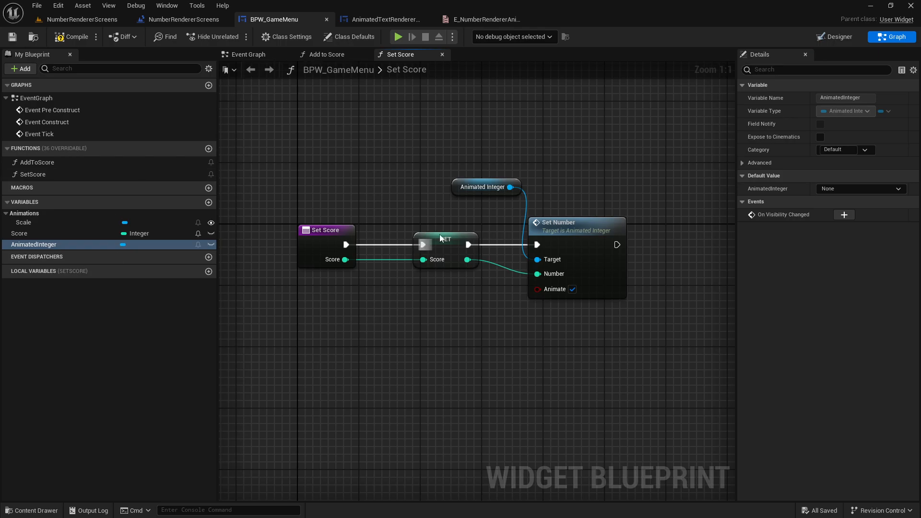
pyautogui.click(254, 57)
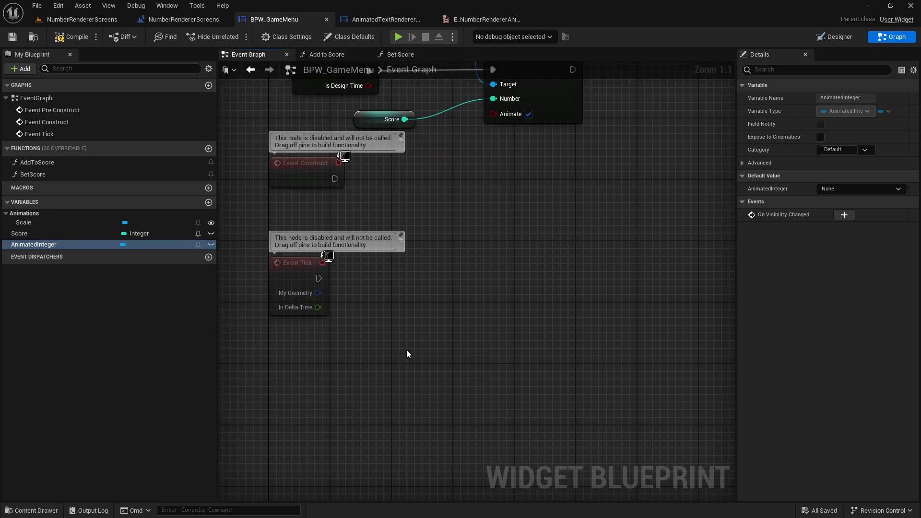
pyautogui.rightClick(351, 363)
pyautogui.write('custom event')
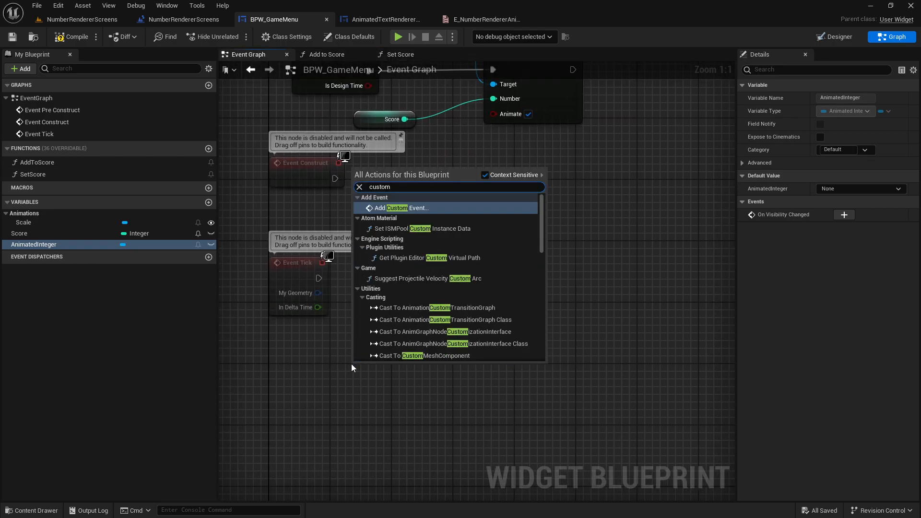
pyautogui.press('Return')
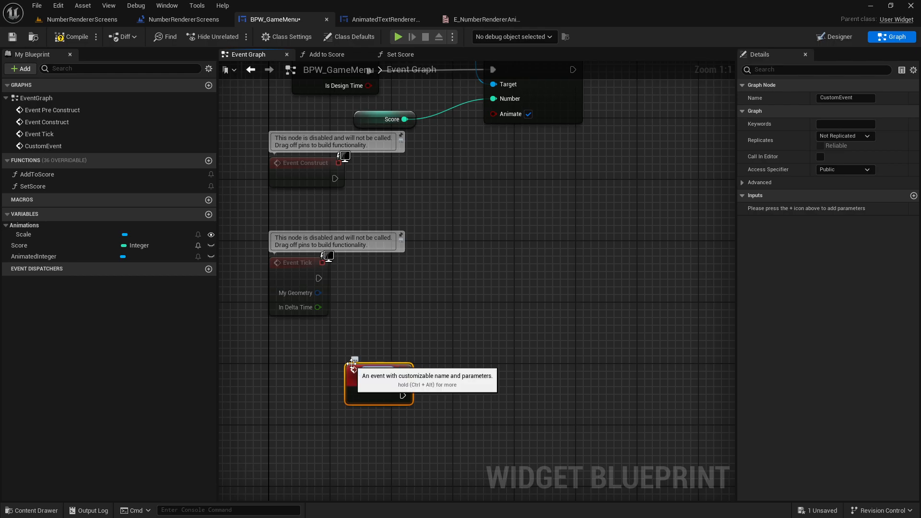
pyautogui.press('Return')
pyautogui.moveTo(426, 333); pyautogui.dragTo(393, 322, button='right')
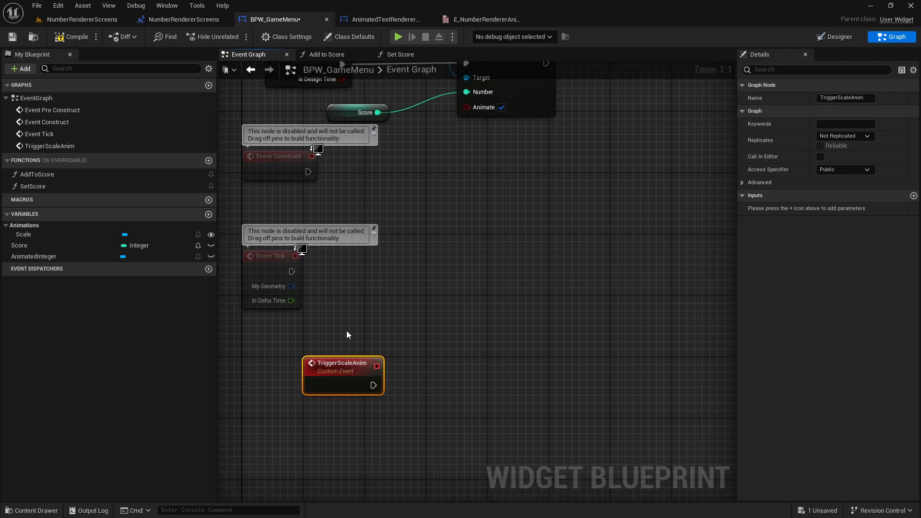
# Step: Make TriggerScaleAnim run a Play Animation node with the Scale animation as In Animation, and save the widget blueprint
pyautogui.click(23, 234)
pyautogui.moveTo(32, 235); pyautogui.dragTo(493, 344)
pyautogui.click(431, 343)
pyautogui.write('play')
pyautogui.press('Return')
pyautogui.moveTo(379, 382); pyautogui.dragTo(523, 362)
pyautogui.click(430, 313)
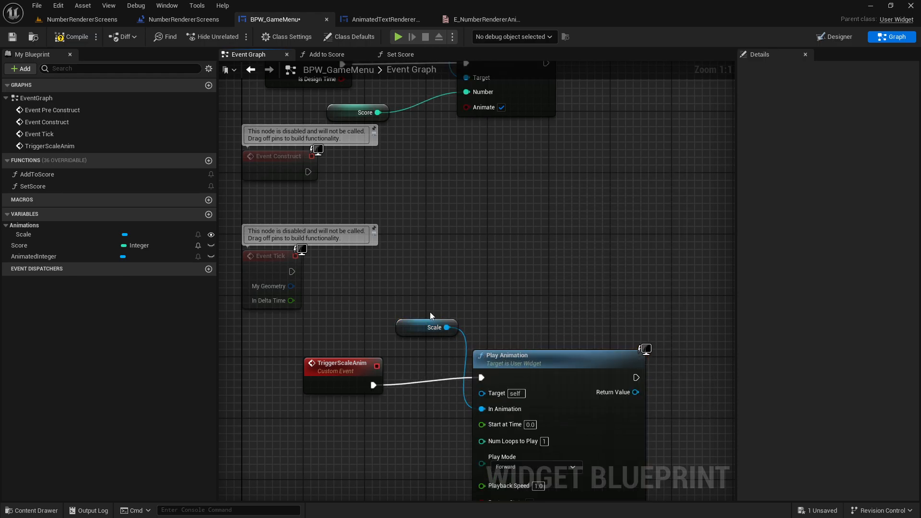
pyautogui.moveTo(436, 280); pyautogui.dragTo(459, 276, button='right')
pyautogui.hotkey('ctrl', 's')
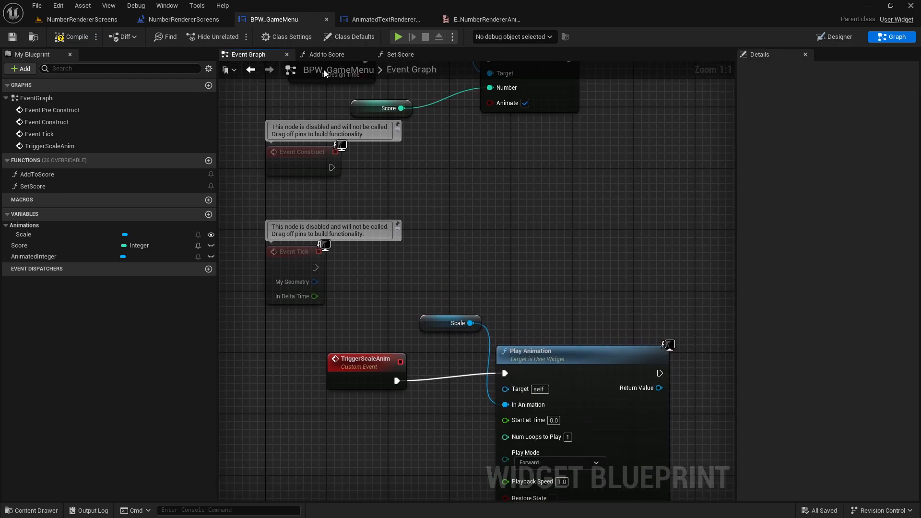
# Step: In the NumberRendererScreens level blueprint, call Trigger Scale Anim on Game Menu from CounterTimeline's Finished output
pyautogui.click(188, 19)
pyautogui.moveTo(282, 207); pyautogui.dragTo(396, 126, button='right')
pyautogui.moveTo(333, 184); pyautogui.dragTo(301, 182, button='right')
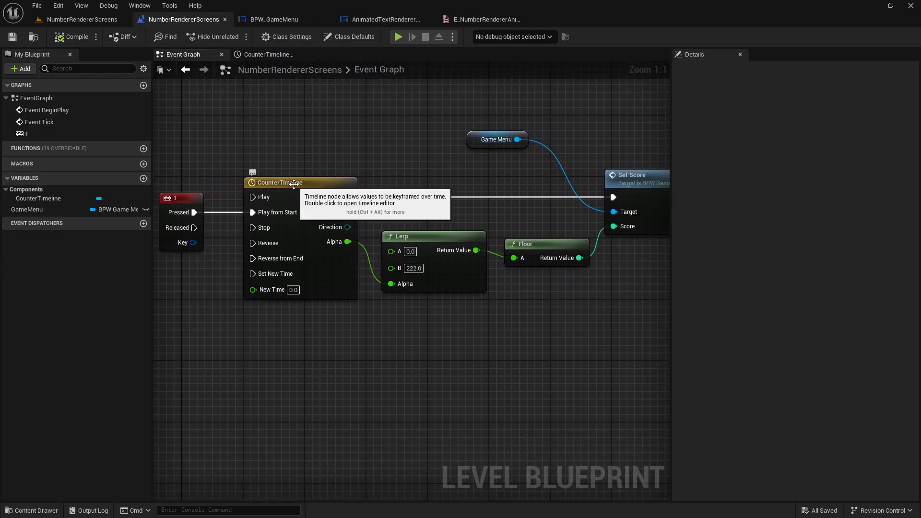
pyautogui.moveTo(389, 315); pyautogui.dragTo(379, 294, button='right')
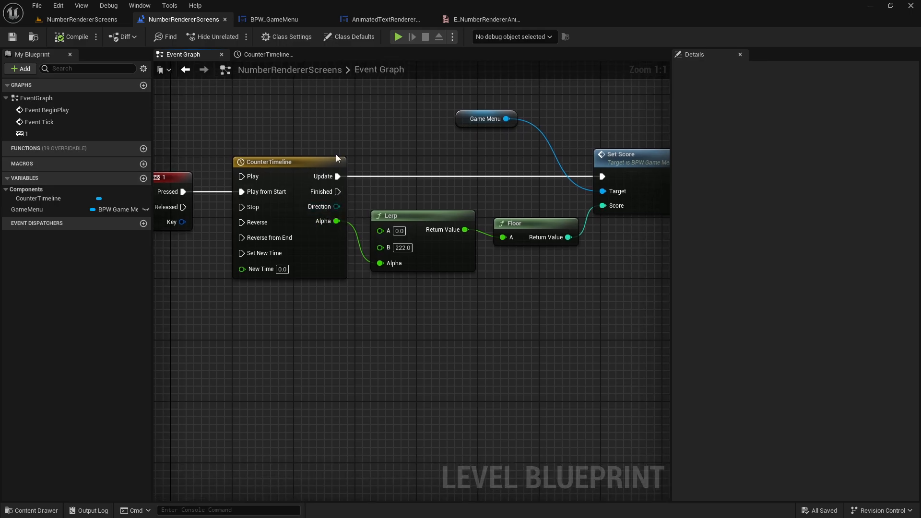
pyautogui.click(460, 120)
pyautogui.moveTo(451, 303); pyautogui.dragTo(465, 326)
pyautogui.write('scale anim')
pyautogui.press('Return')
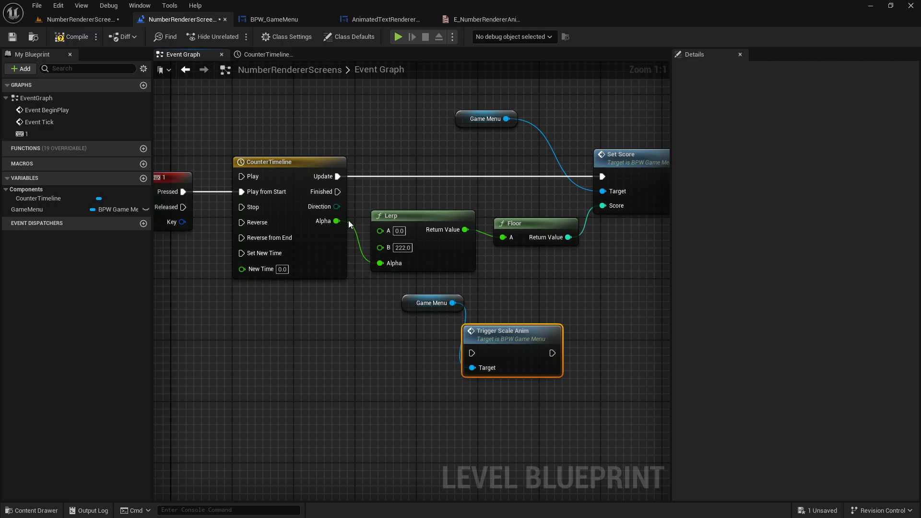
pyautogui.moveTo(335, 197); pyautogui.dragTo(472, 360)
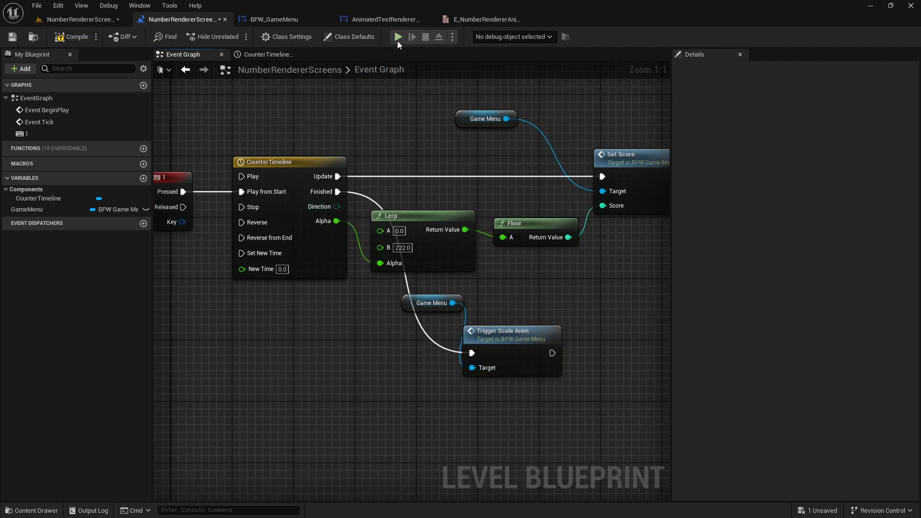
# Step: Run the level to test the score counter with its Scale animation, and return to the level viewport
pyautogui.click(398, 38)
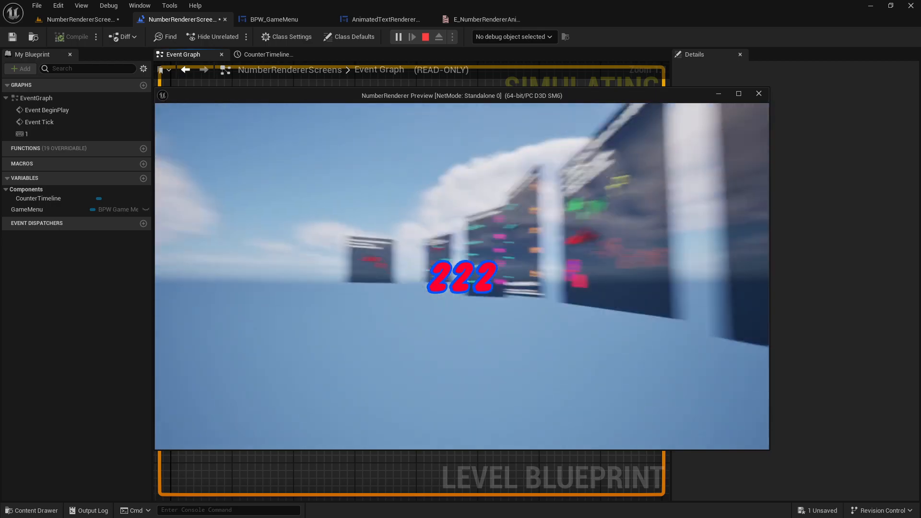
pyautogui.press('Escape')
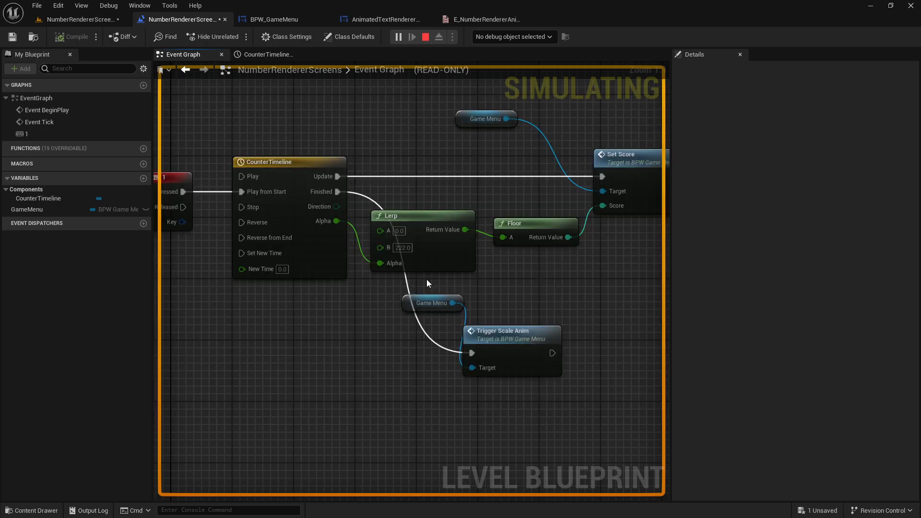
pyautogui.click(77, 20)
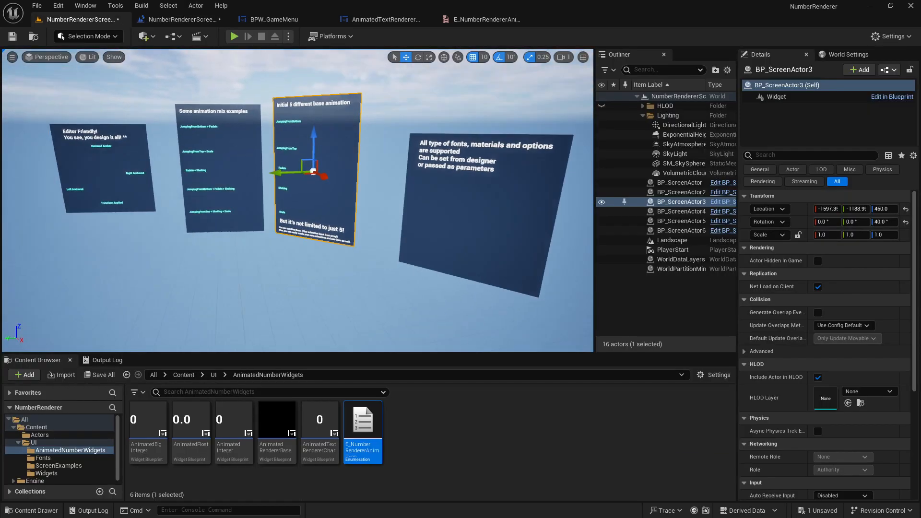
pyautogui.moveTo(297, 200); pyautogui.dragTo(220, 190, button='right')
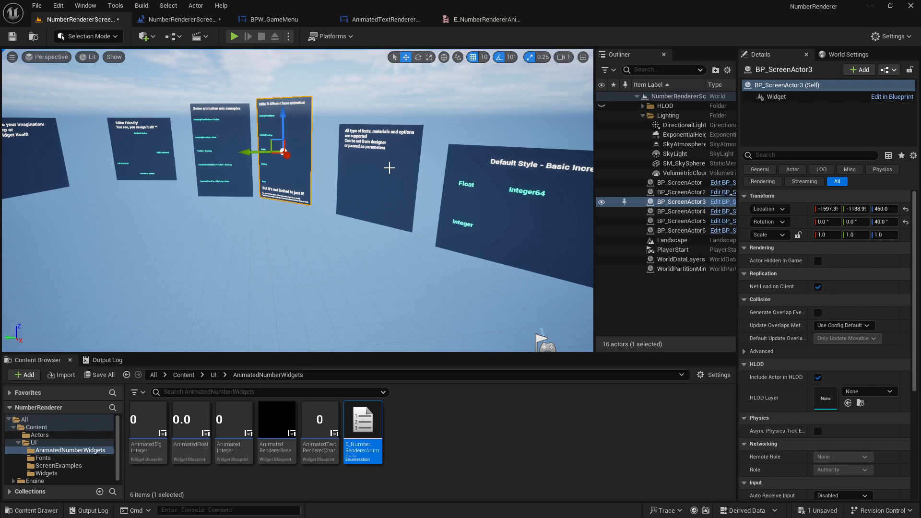